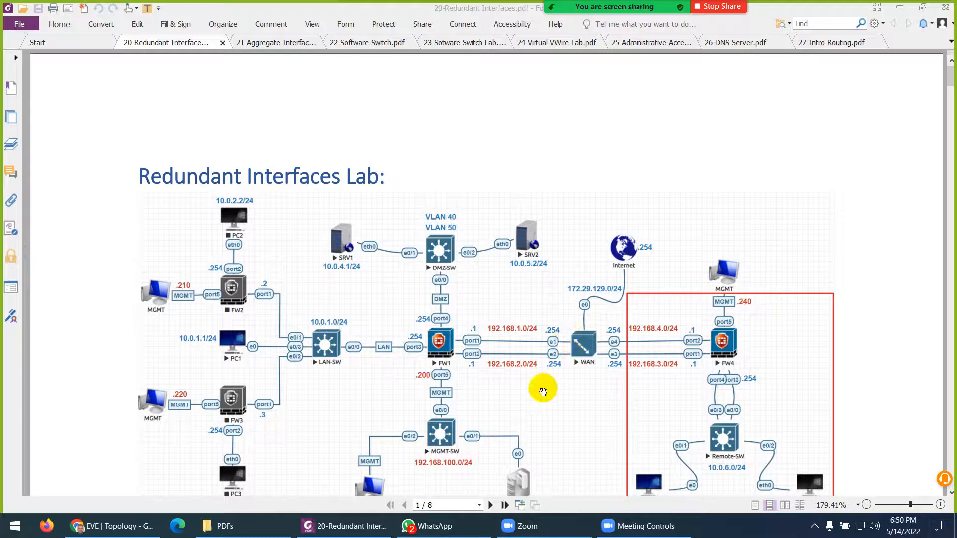
# - Bring up the EVE-NG lab topology in Chrome
pyautogui.scroll(-1, 543, 392)
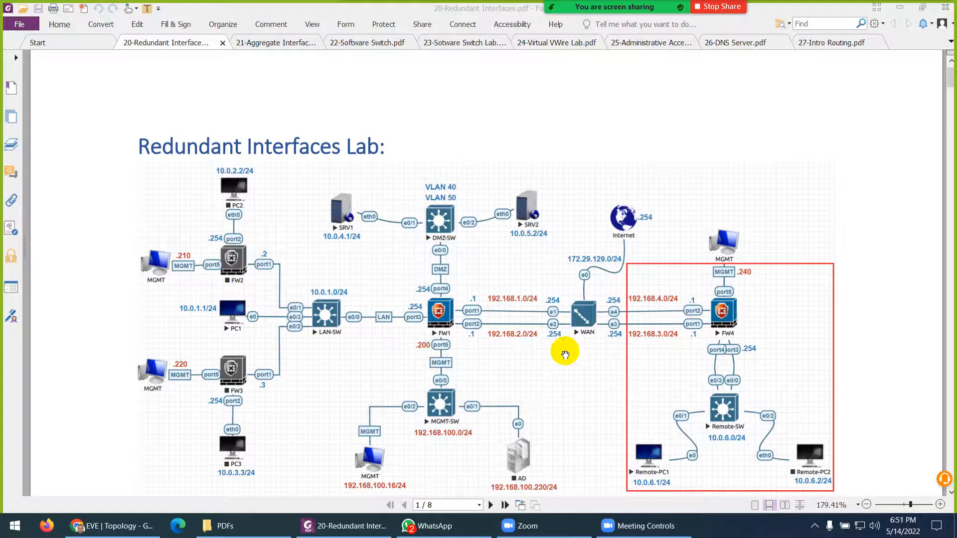
pyautogui.scroll(-1, 578, 296)
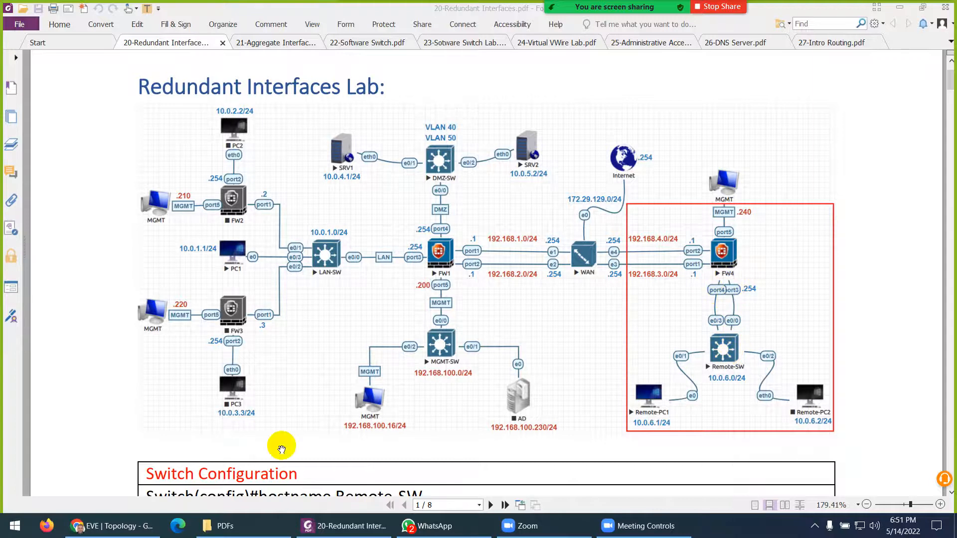
pyautogui.click(128, 526)
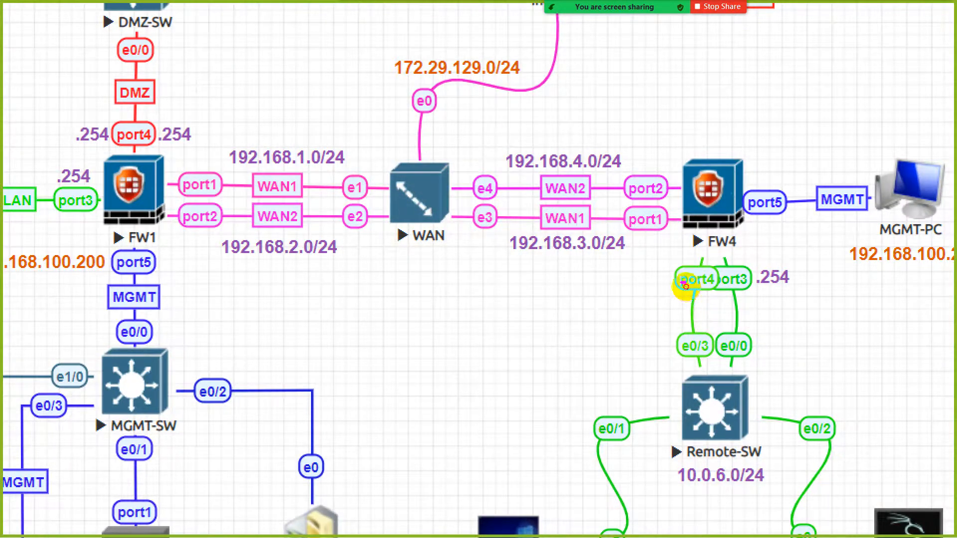
# - Mark FW4's port3/port4 links and Remote-SW's e0/0 and e0/3 links, then clear the markings
pyautogui.moveTo(685, 283); pyautogui.dragTo(624, 283)
pyautogui.moveTo(741, 280); pyautogui.dragTo(769, 278)
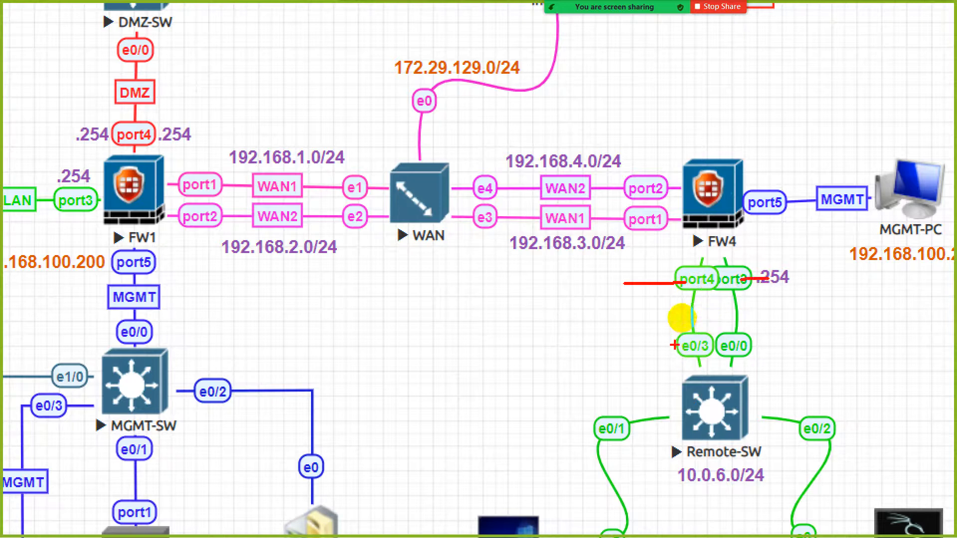
pyautogui.moveTo(618, 344); pyautogui.dragTo(679, 346)
pyautogui.moveTo(759, 347); pyautogui.dragTo(797, 345)
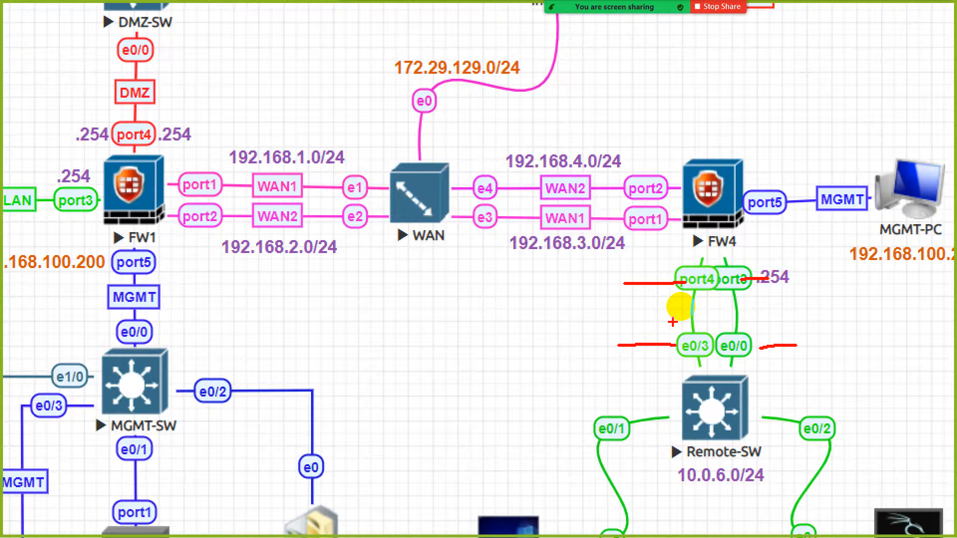
pyautogui.press('Escape')
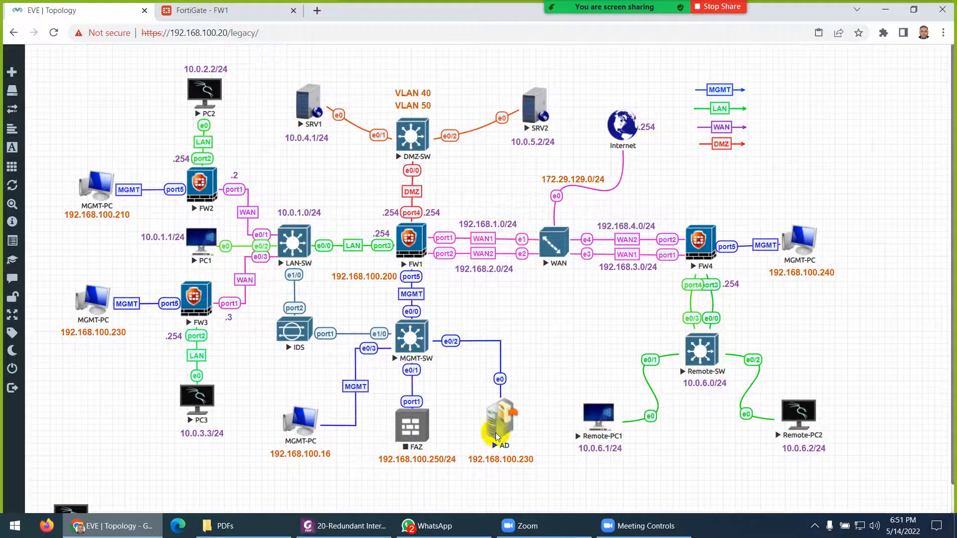
pyautogui.click(344, 526)
pyautogui.scroll(-5, 415, 226)
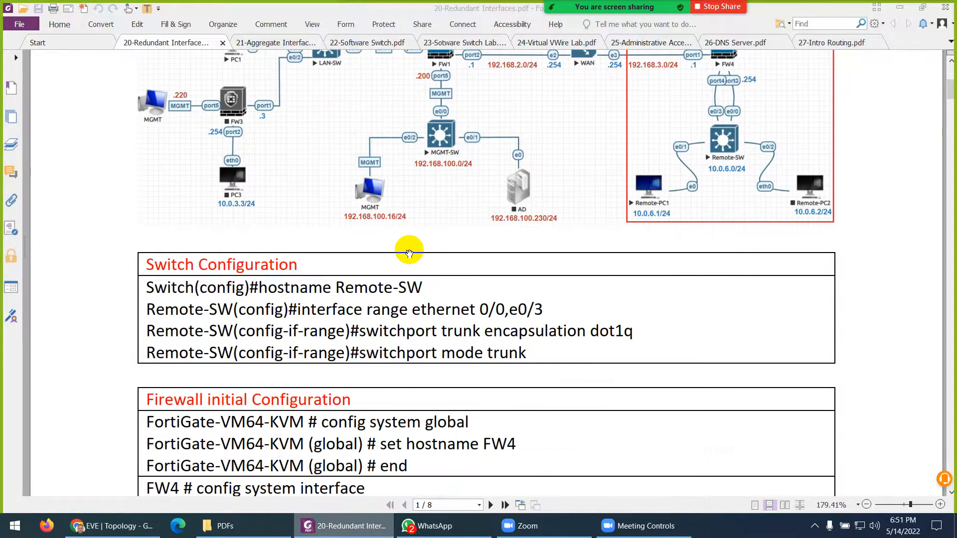
pyautogui.click(361, 523)
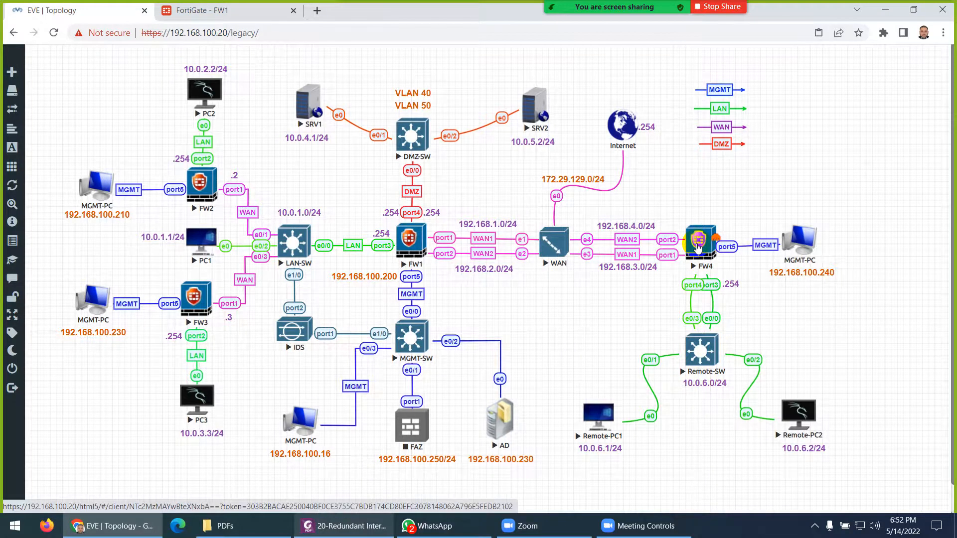
# - Open FW4's console, log in as admin and set a new password
pyautogui.click(698, 245)
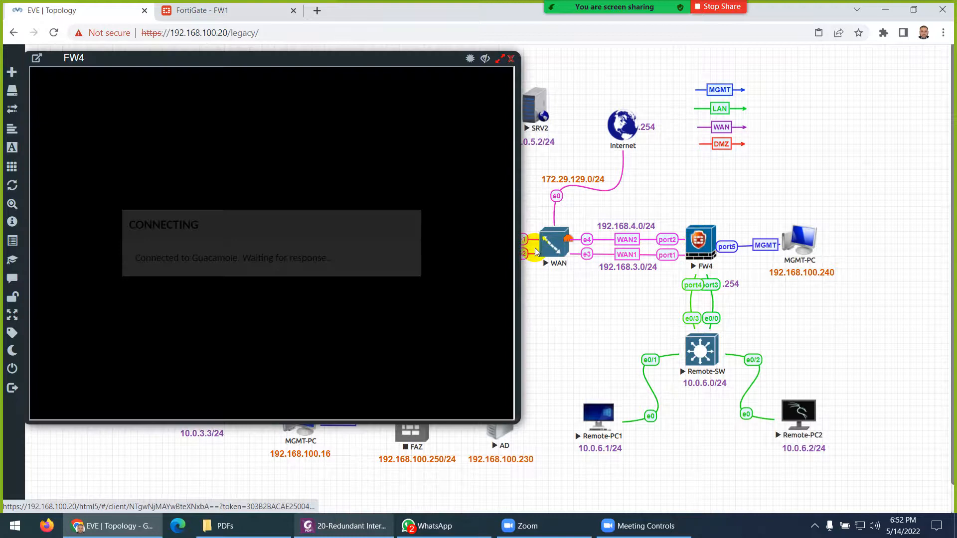
pyautogui.press('Return')
pyautogui.press('Return')
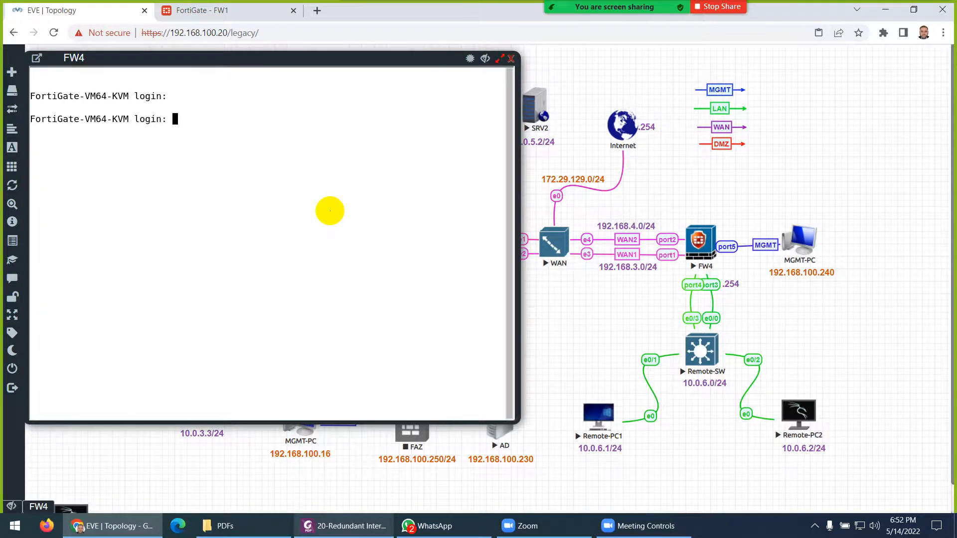
pyautogui.write('admin')
pyautogui.press('Return')
pyautogui.press('Return')
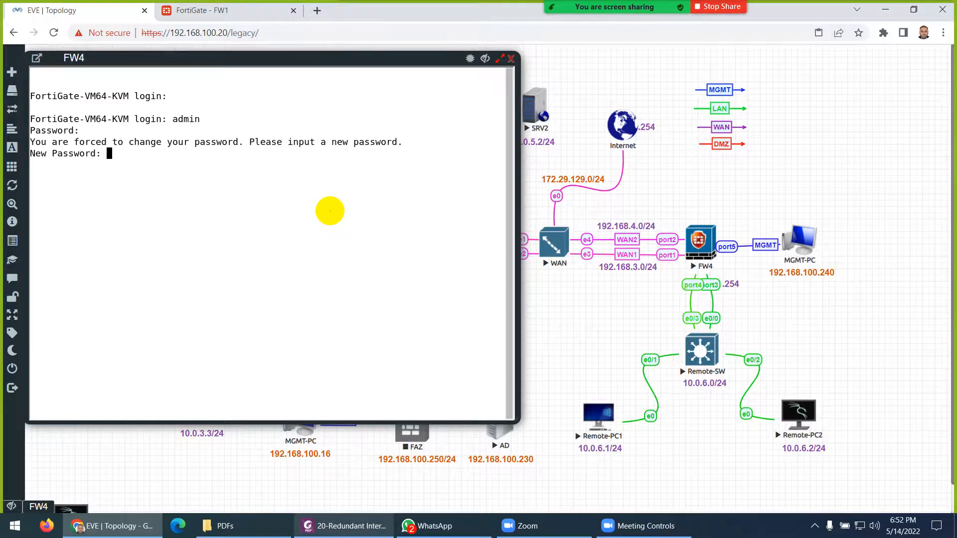
pyautogui.press('Return')
pyautogui.press('Return')
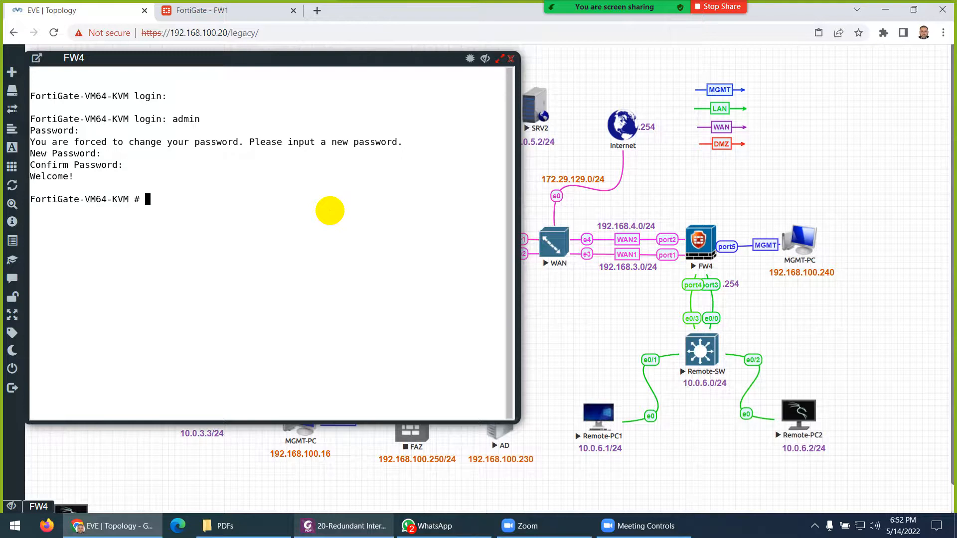
# - Set the firewall hostname to FW4 under config system global
pyautogui.write('config system global')
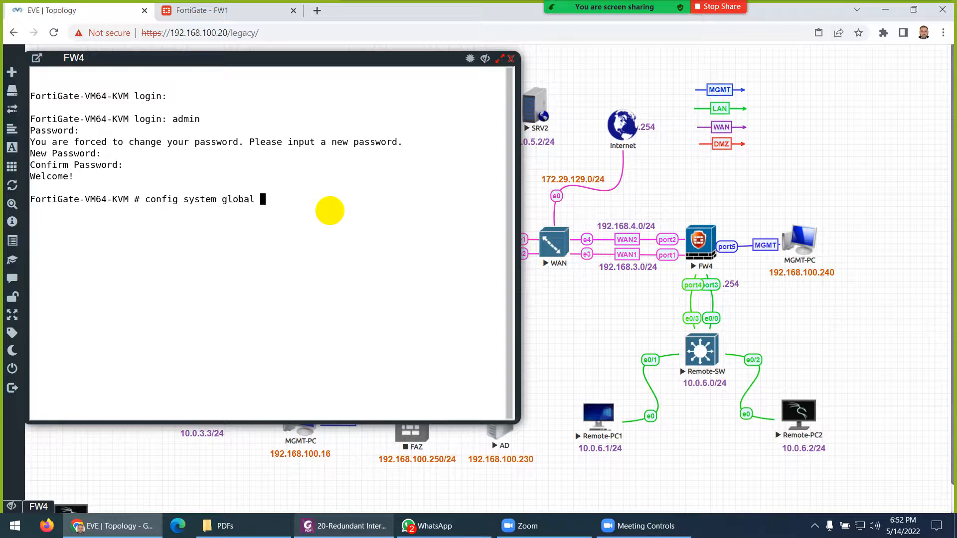
pyautogui.press('Return')
pyautogui.write('set host')
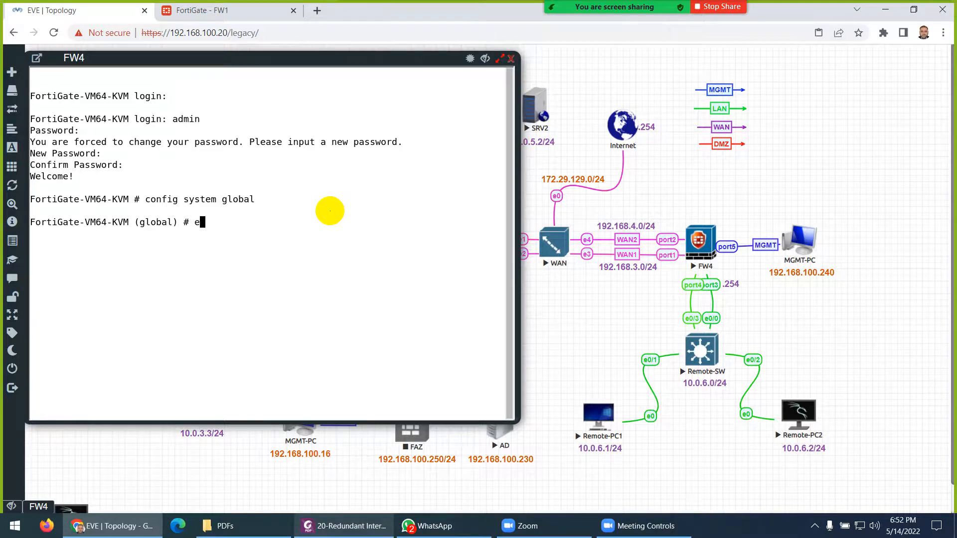
pyautogui.write('name FW4')
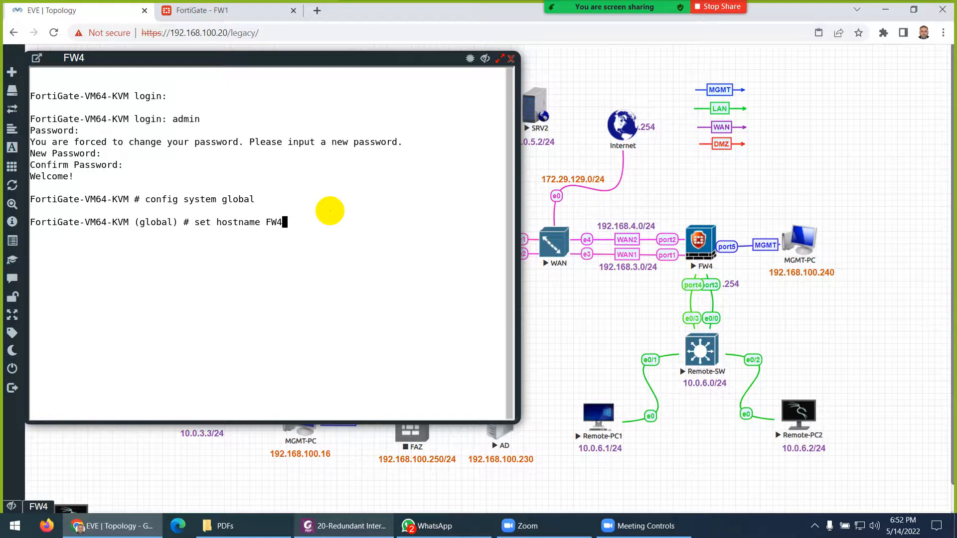
pyautogui.press('Return')
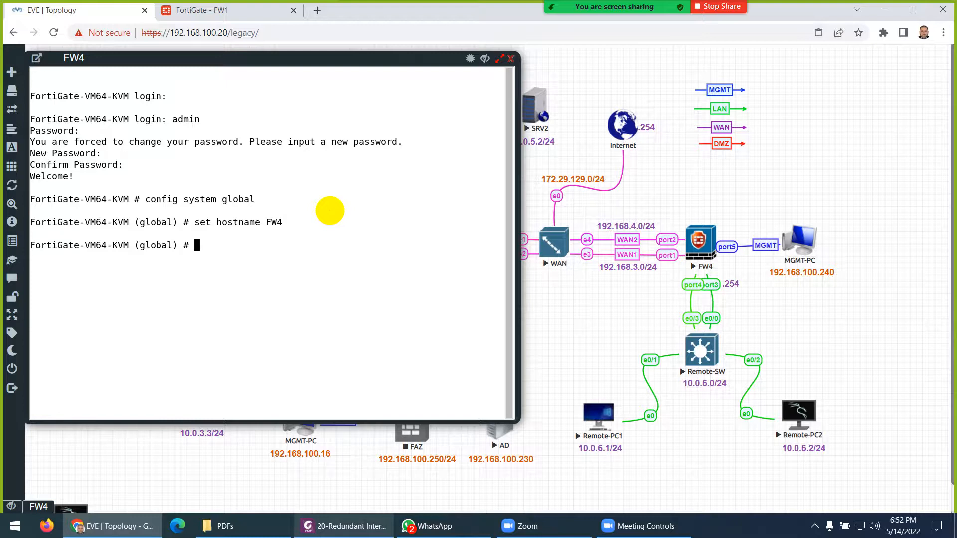
pyautogui.write('end')
pyautogui.press('Return')
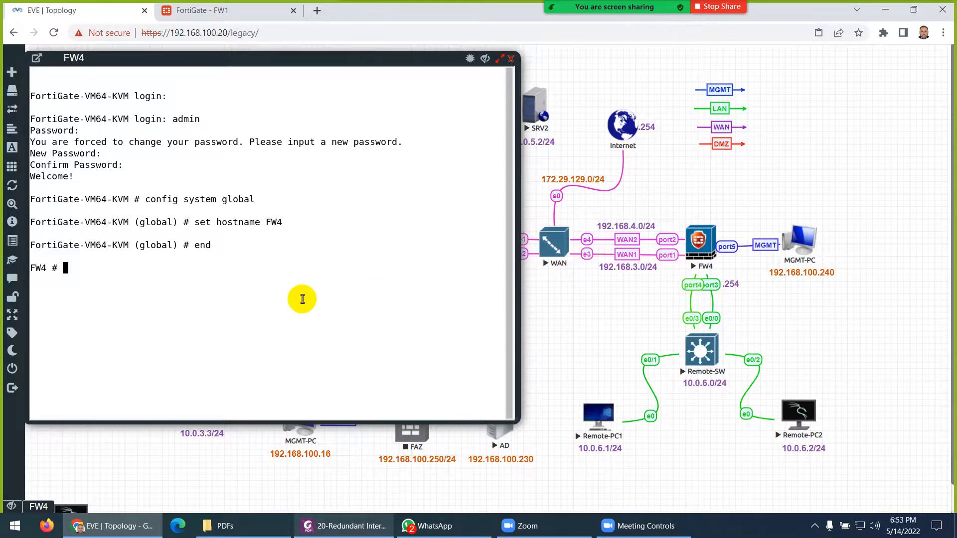
# - Enter config system interface, edit port5 and show its current settings
pyautogui.write('config system interface')
pyautogui.press('Return')
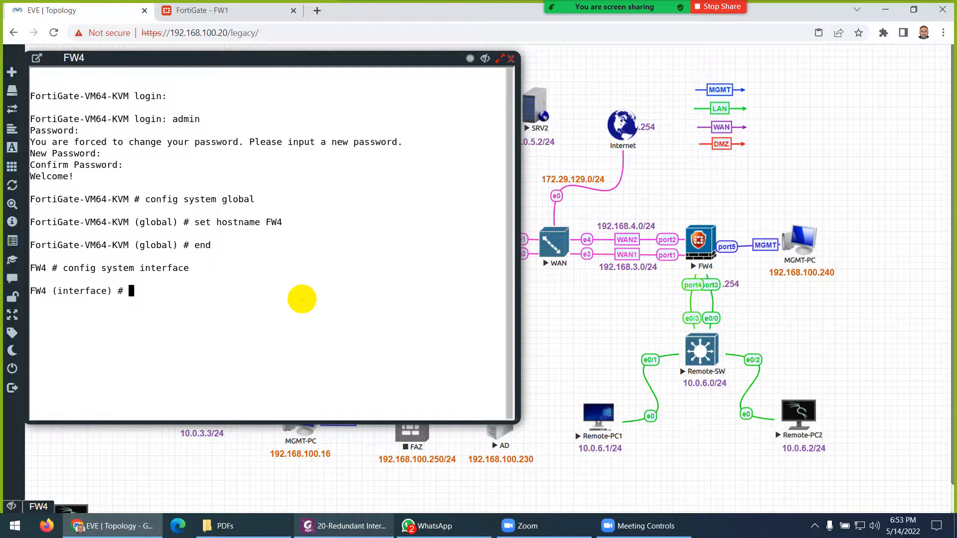
pyautogui.write('edit port2')
pyautogui.press('BackSpace')
pyautogui.write('4')
pyautogui.press('BackSpace')
pyautogui.write('5')
pyautogui.press('Return')
pyautogui.write('show')
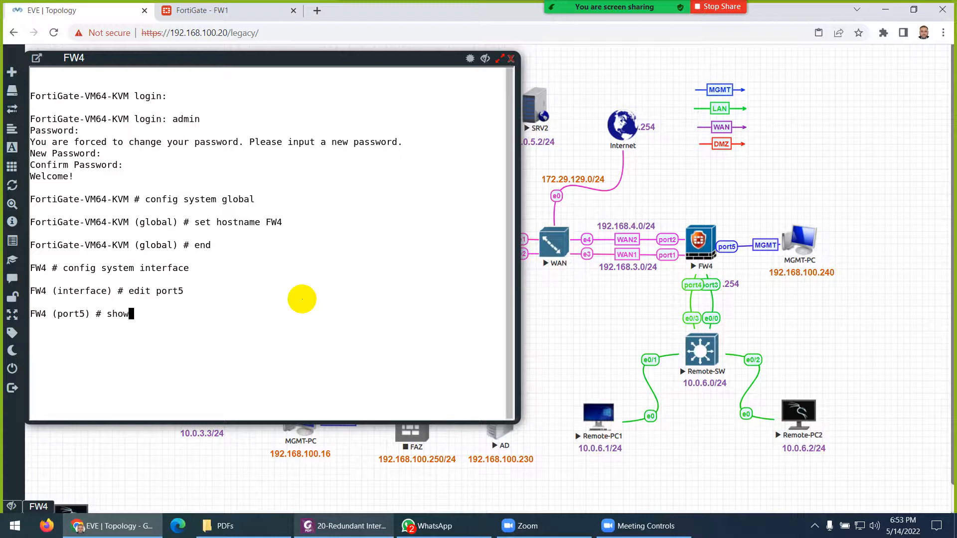
pyautogui.press('Return')
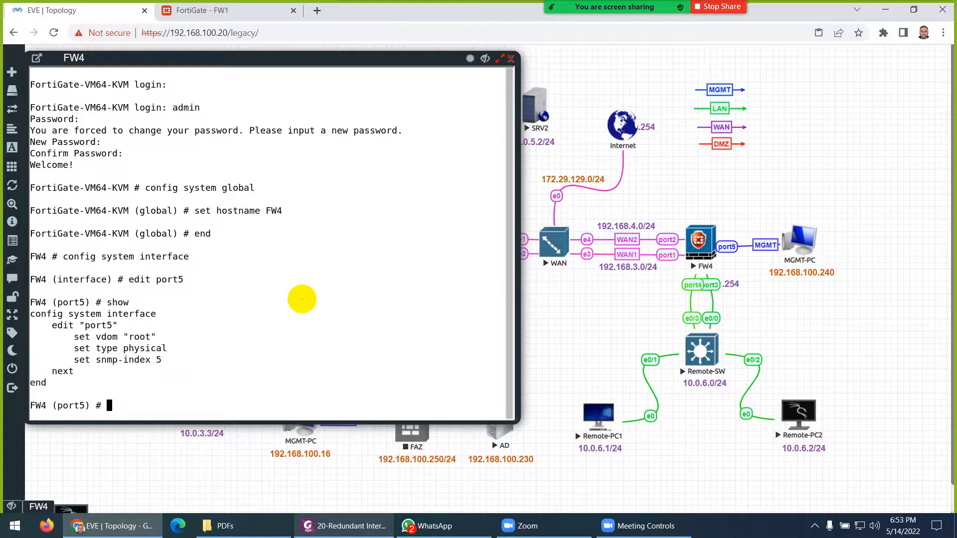
# - Set port5 to static mode with IP 192.168.100.240/24
pyautogui.write('set mode static')
pyautogui.press('Return')
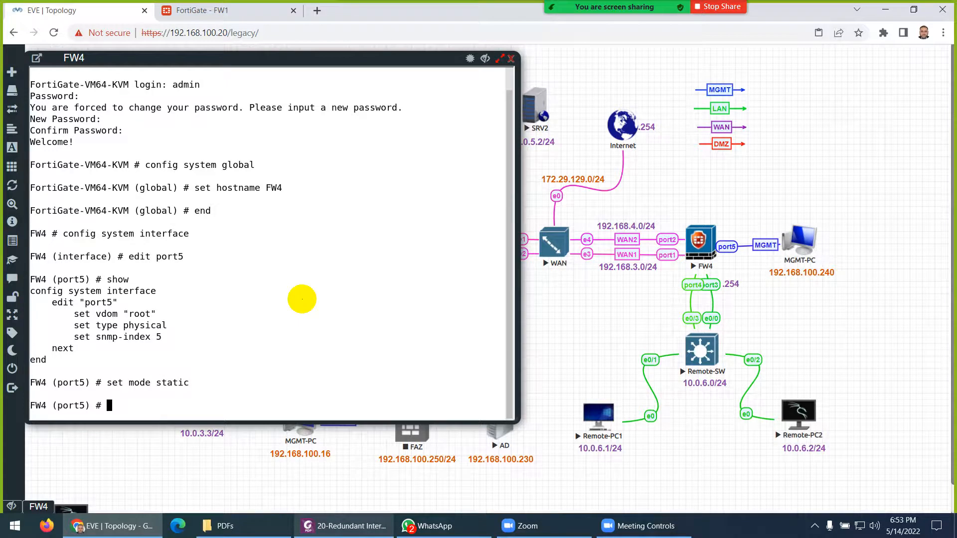
pyautogui.write('set ip 192.168.')
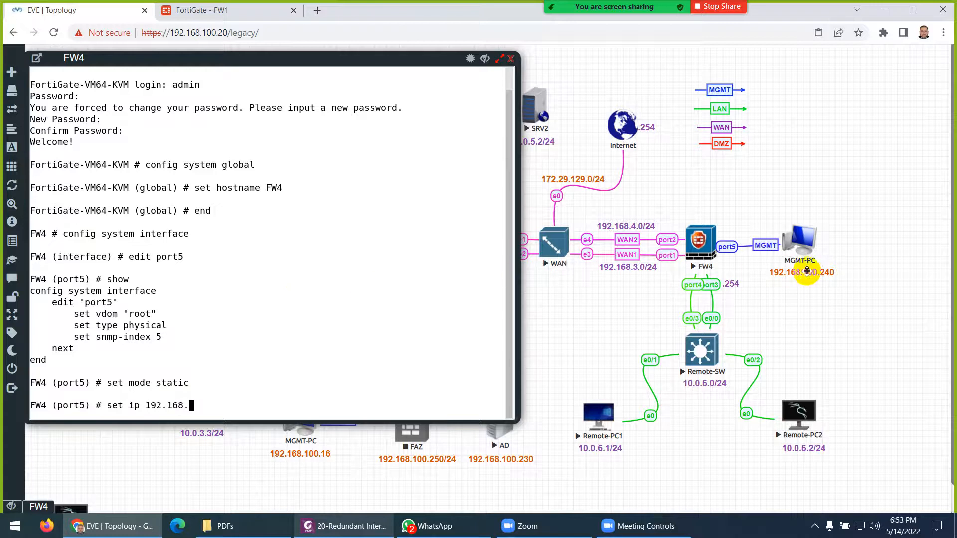
pyautogui.write('1')
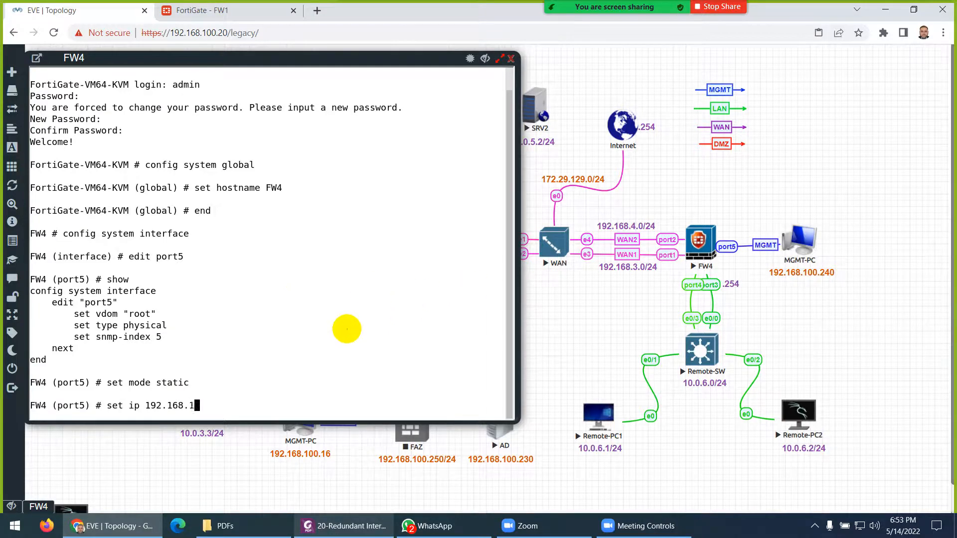
pyautogui.write('00.240/24')
pyautogui.press('Return')
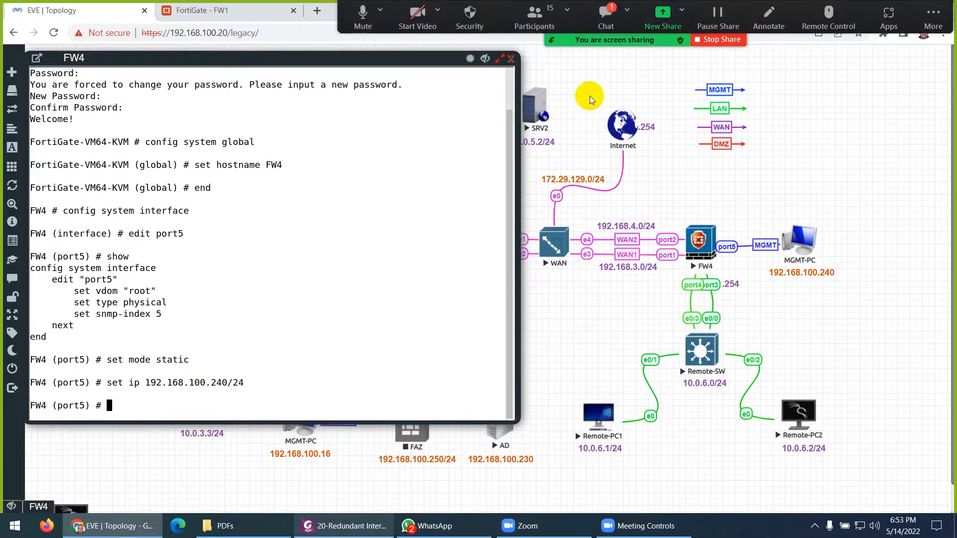
pyautogui.click(605, 9)
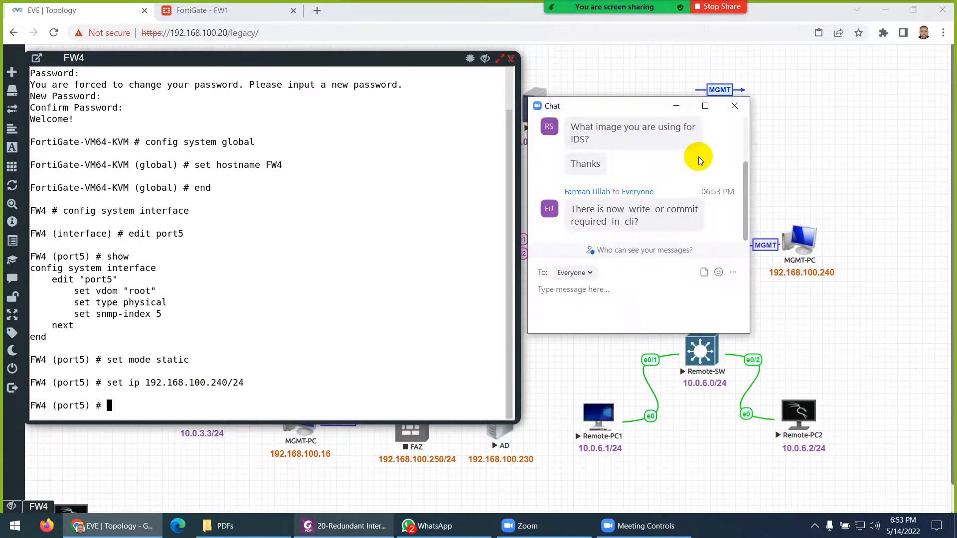
pyautogui.click(731, 109)
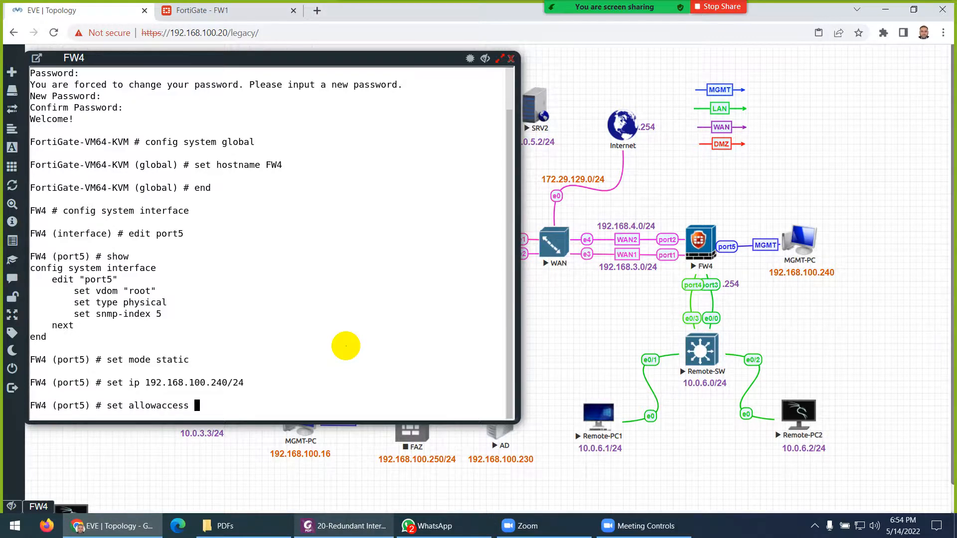
# - Allow ping, https, ssh and http management access on port5
pyautogui.press('?')
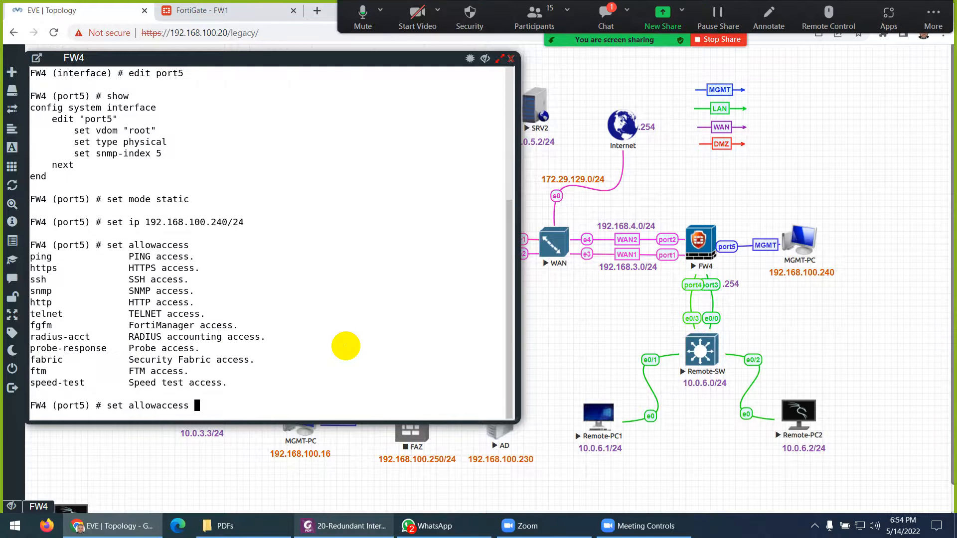
pyautogui.click(605, 15)
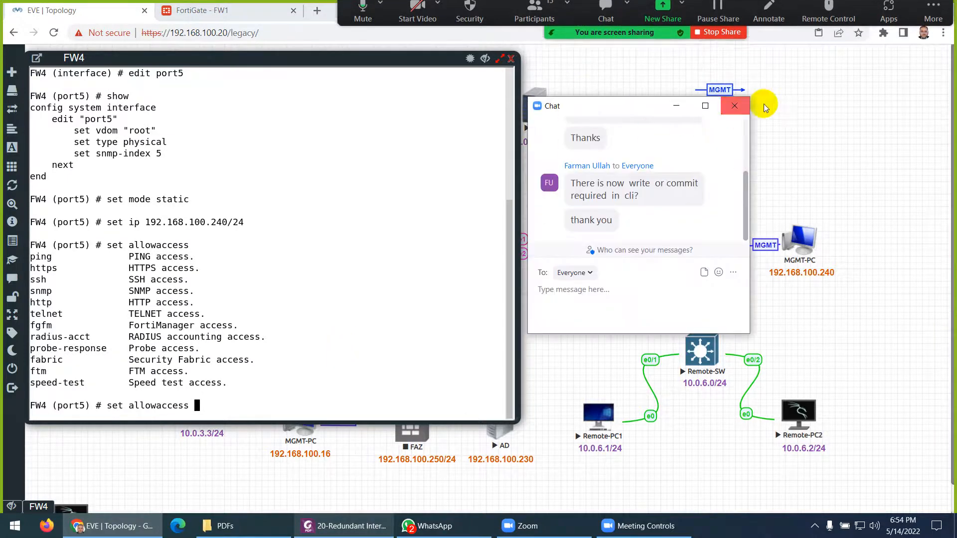
pyautogui.click(736, 105)
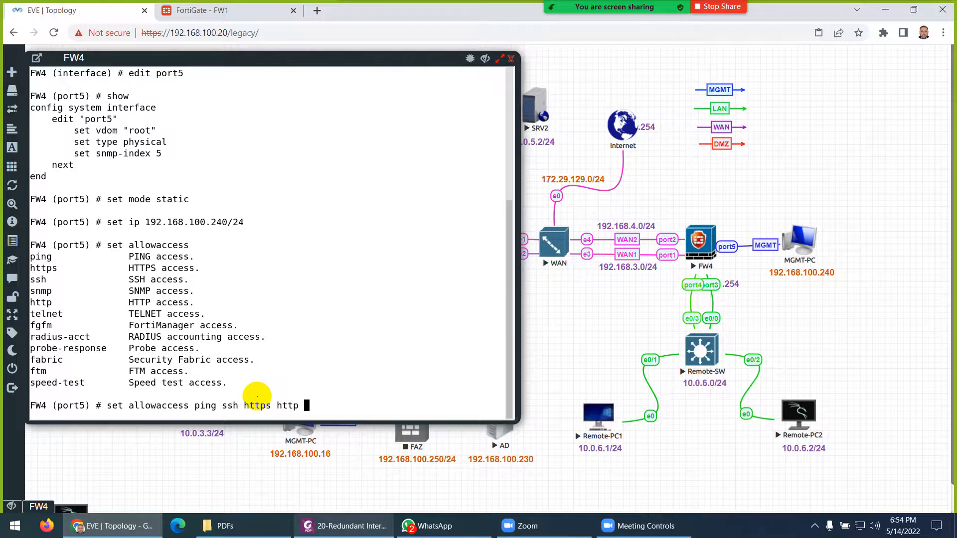
pyautogui.press('Return')
pyautogui.press('Return')
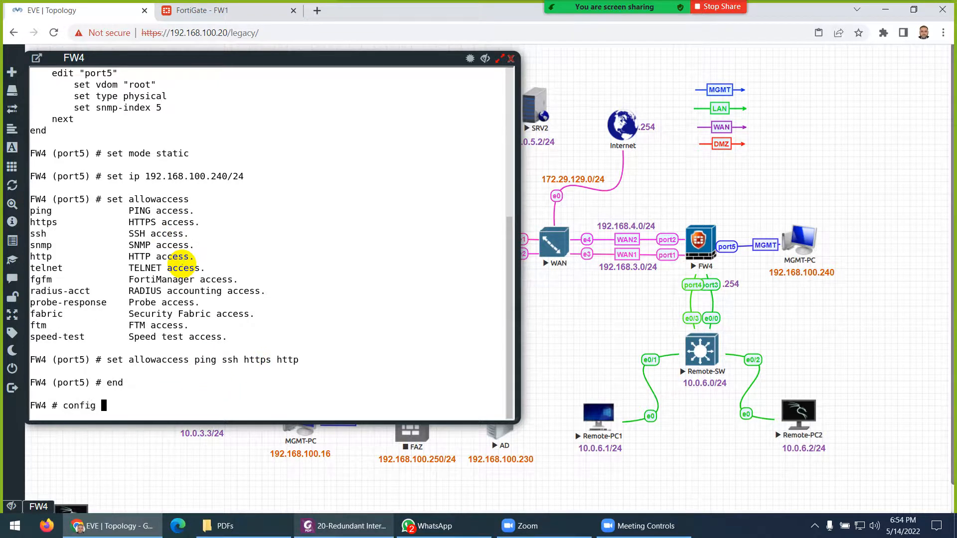
# - Re-enter port5 under config system interface and show its configuration
pyautogui.press('Return')
pyautogui.write('e')
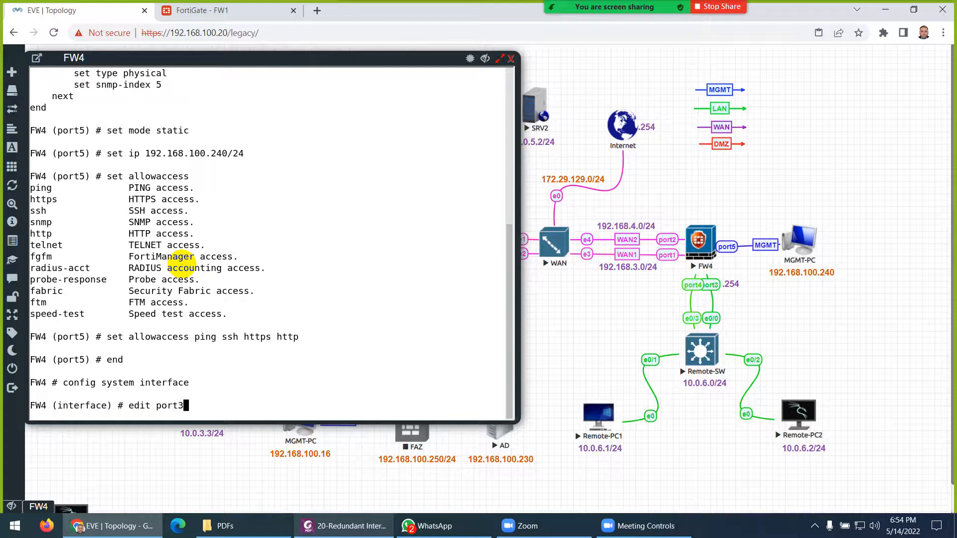
pyautogui.write('dit port5')
pyautogui.press('Return')
pyautogui.write('show')
pyautogui.press('Return')
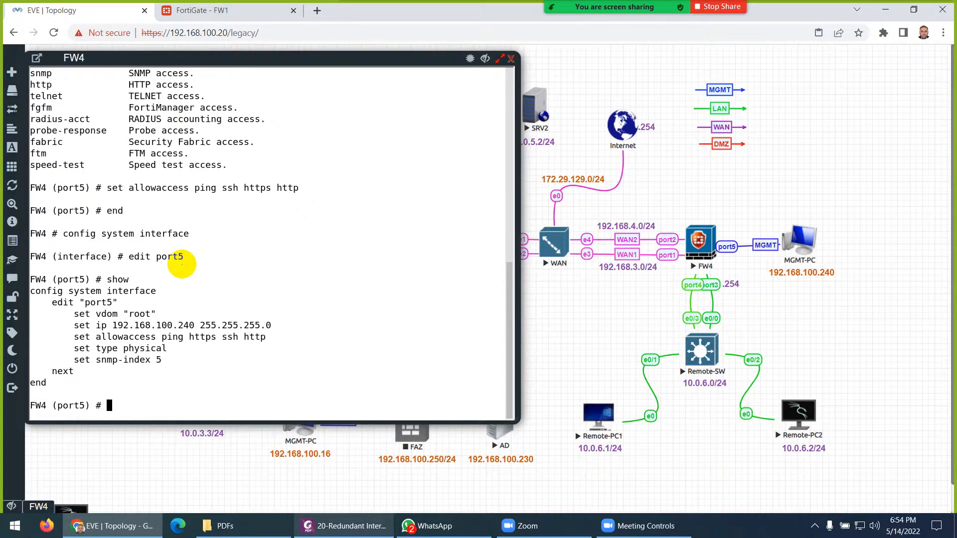
# - Highlight port5's defaults, allowed access protocols and IP 192.168.100.240, then close FW4's console
pyautogui.scroll(5, 185, 239)
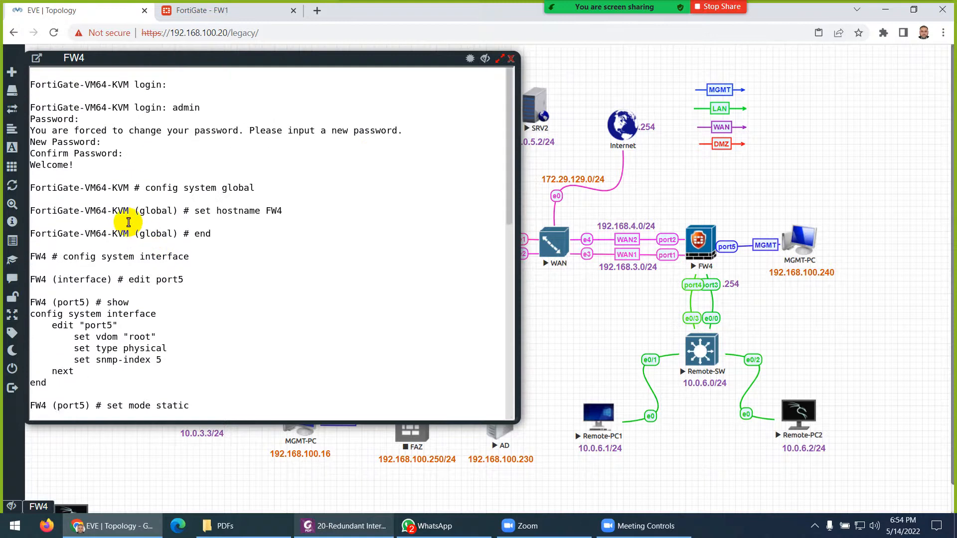
pyautogui.scroll(-10, 147, 210)
pyautogui.scroll(6, 115, 220)
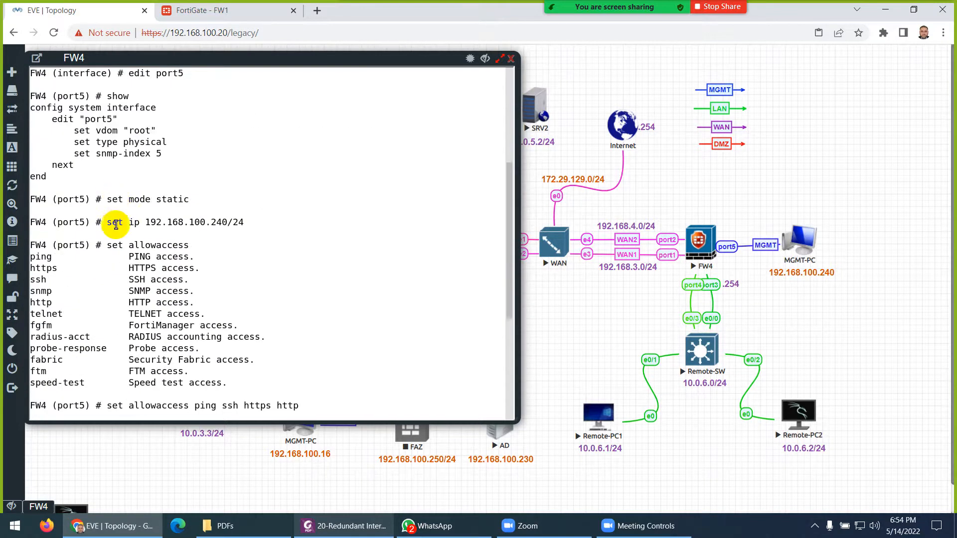
pyautogui.moveTo(97, 130); pyautogui.dragTo(153, 154)
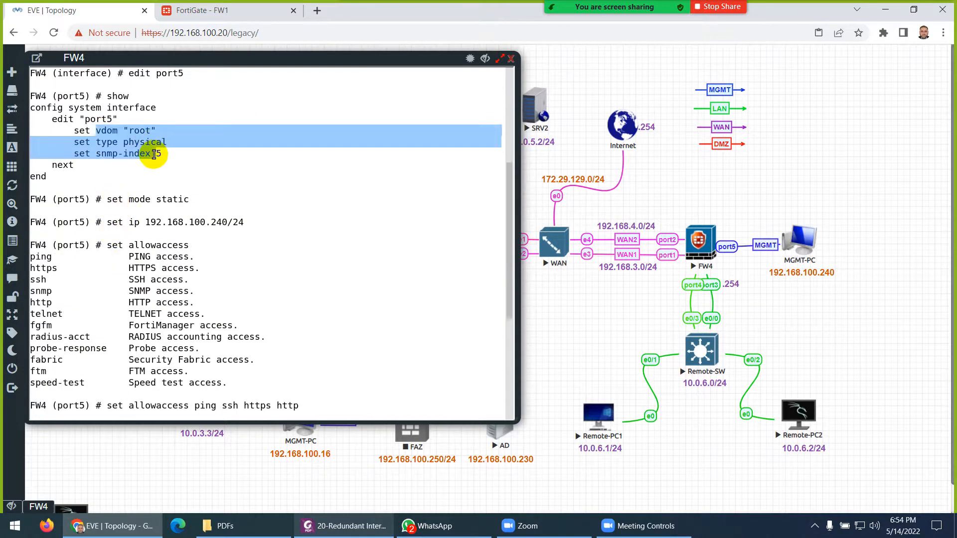
pyautogui.scroll(-6, 154, 154)
pyautogui.moveTo(113, 325); pyautogui.dragTo(177, 321)
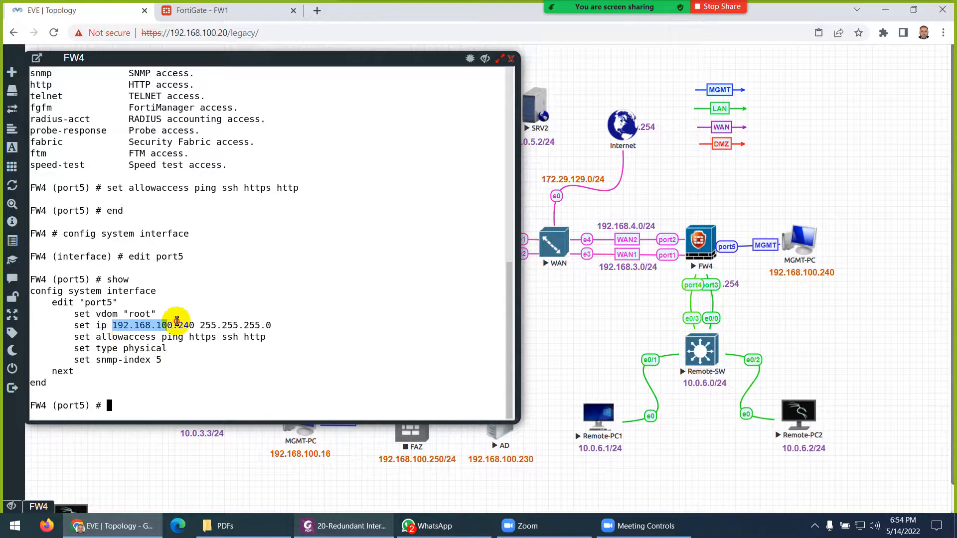
pyautogui.moveTo(100, 336); pyautogui.dragTo(261, 336)
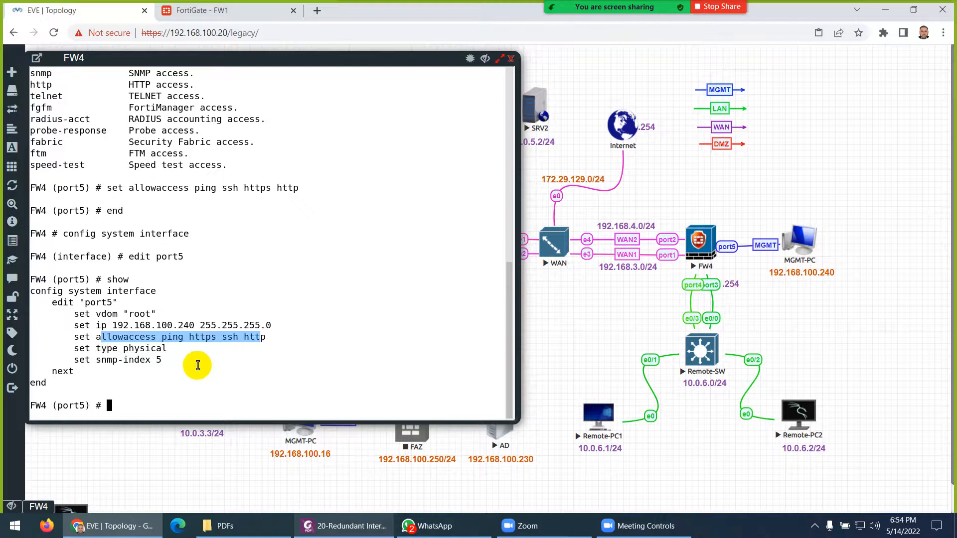
pyautogui.moveTo(200, 325); pyautogui.dragTo(116, 323)
pyautogui.hotkey('ctrl', 'c')
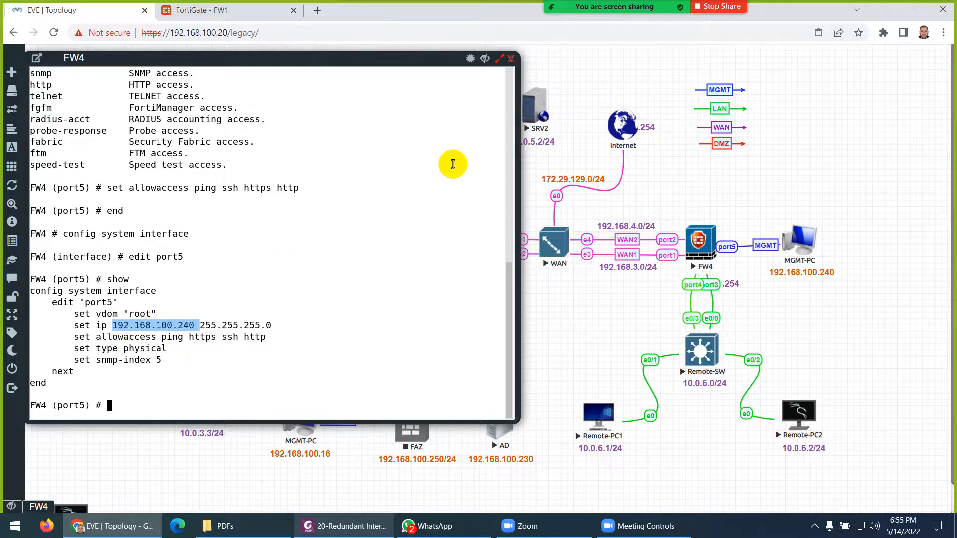
pyautogui.click(511, 59)
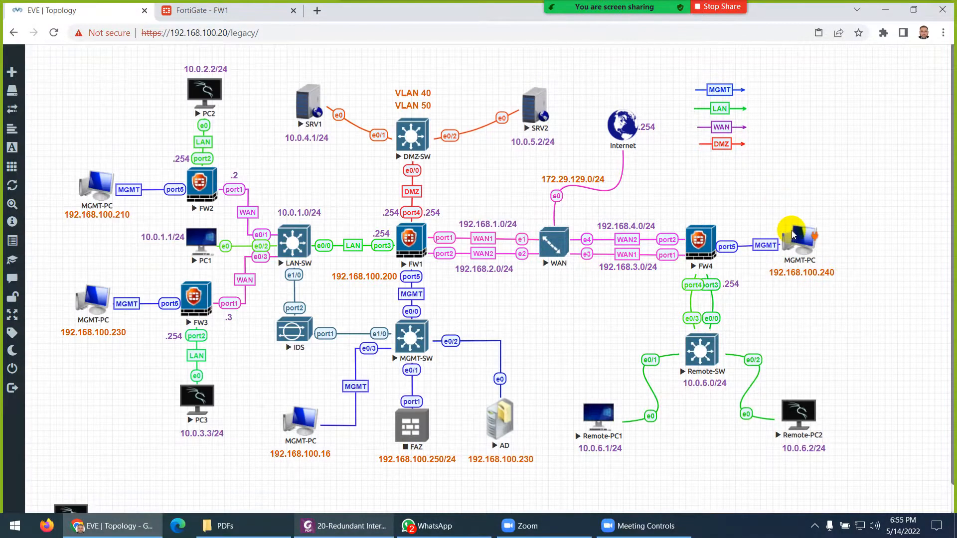
# - Log in as admin to FW4's web GUI at 192.168.100.240 in a new tab
pyautogui.click(317, 11)
pyautogui.hotkey('ctrl', 'v')
pyautogui.press('Return')
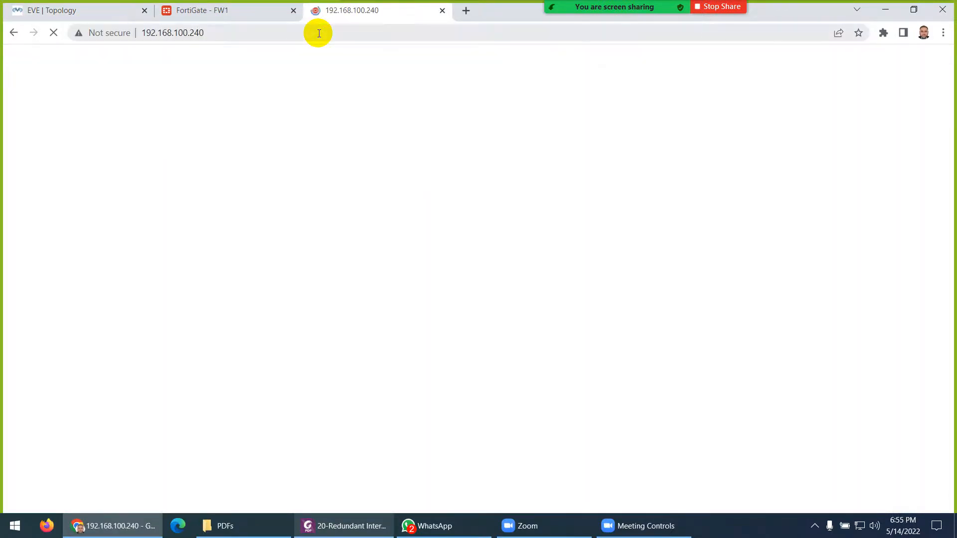
pyautogui.write('admin')
pyautogui.press('Tab')
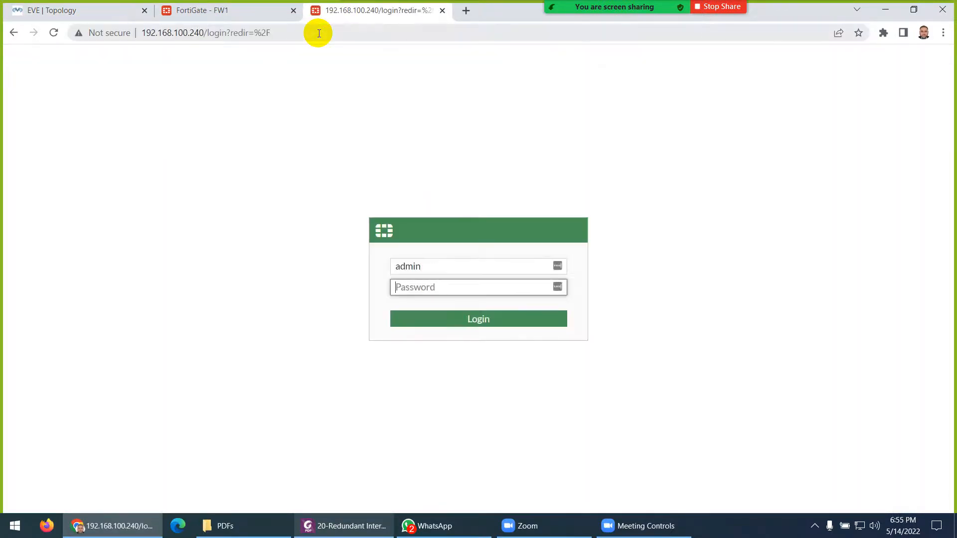
pyautogui.press('Return')
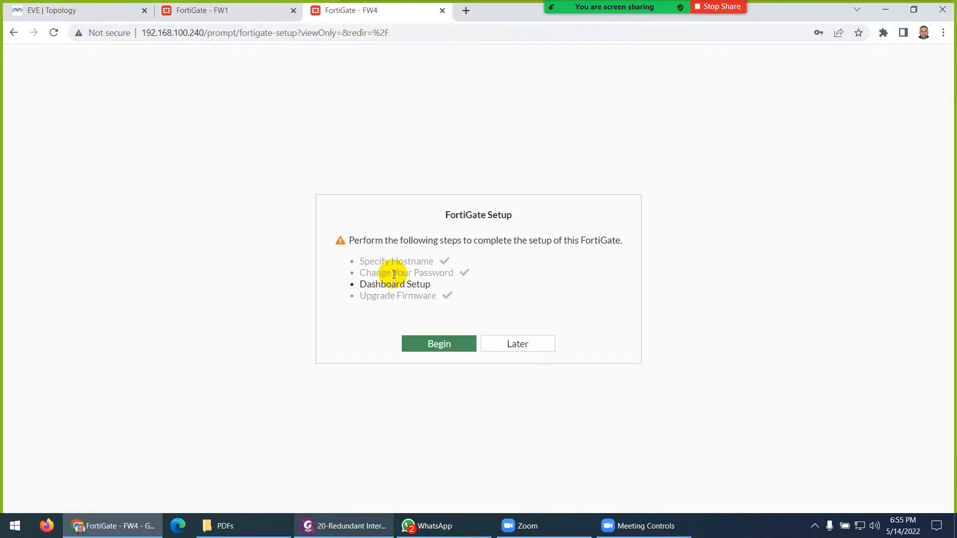
# - Finish setup with the Optimal dashboard and suppress the FortiOS 7.0.0 overview
pyautogui.moveTo(378, 265); pyautogui.dragTo(454, 271)
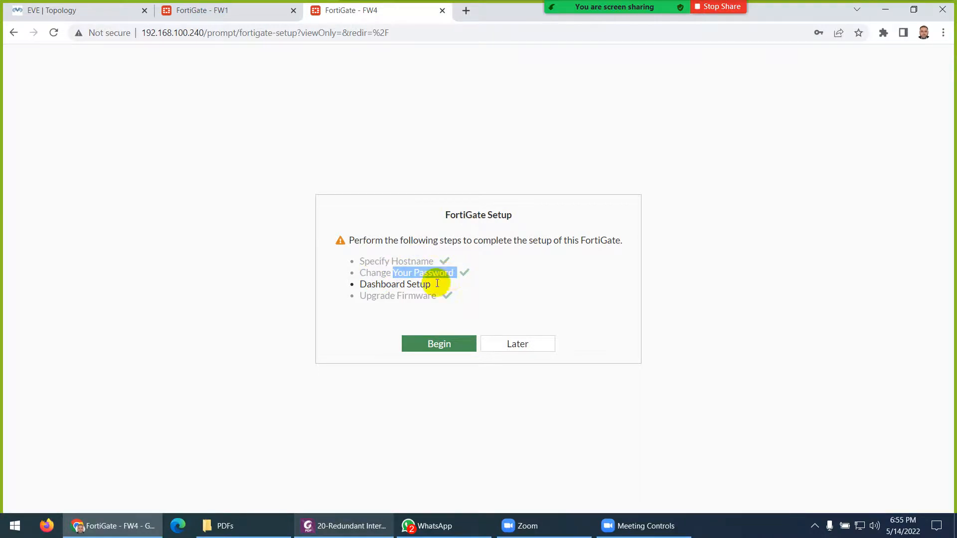
pyautogui.click(438, 345)
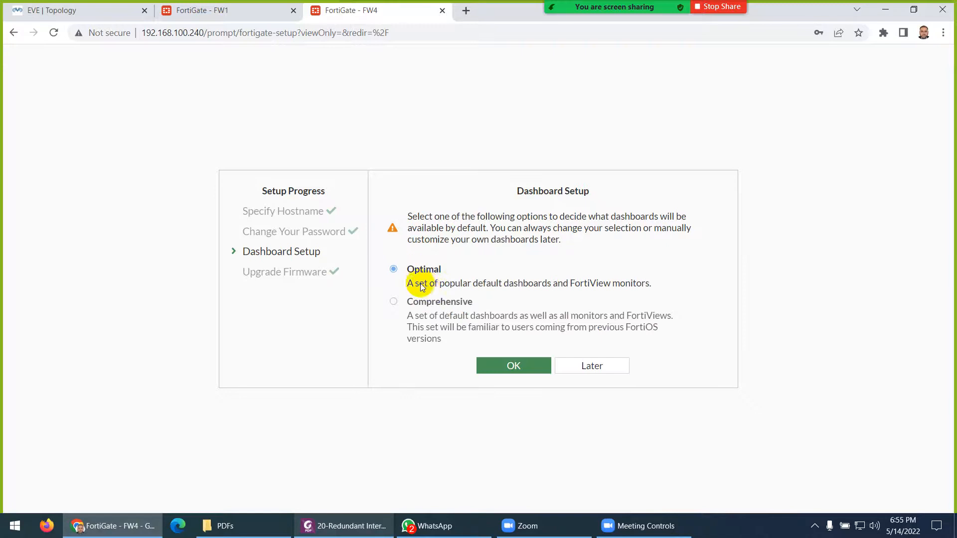
pyautogui.click(506, 373)
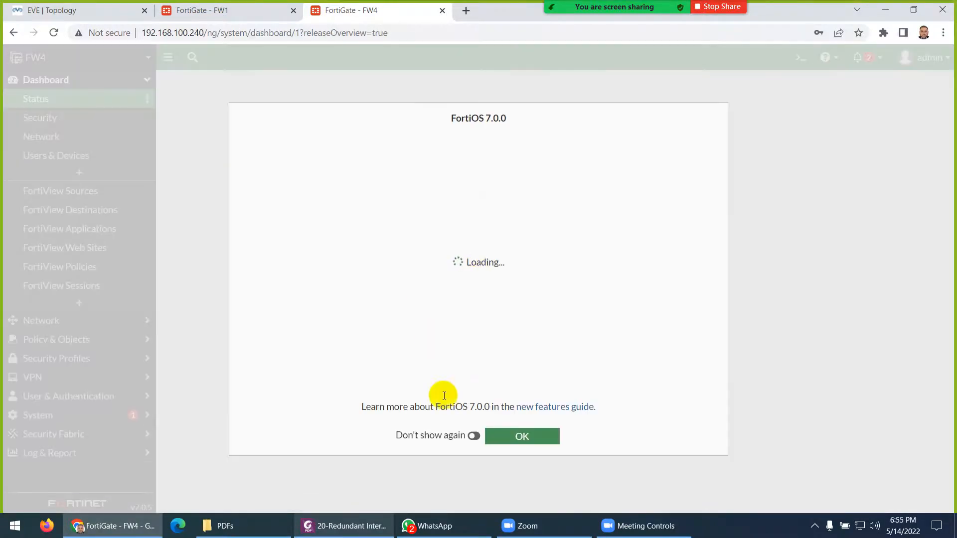
pyautogui.click(473, 437)
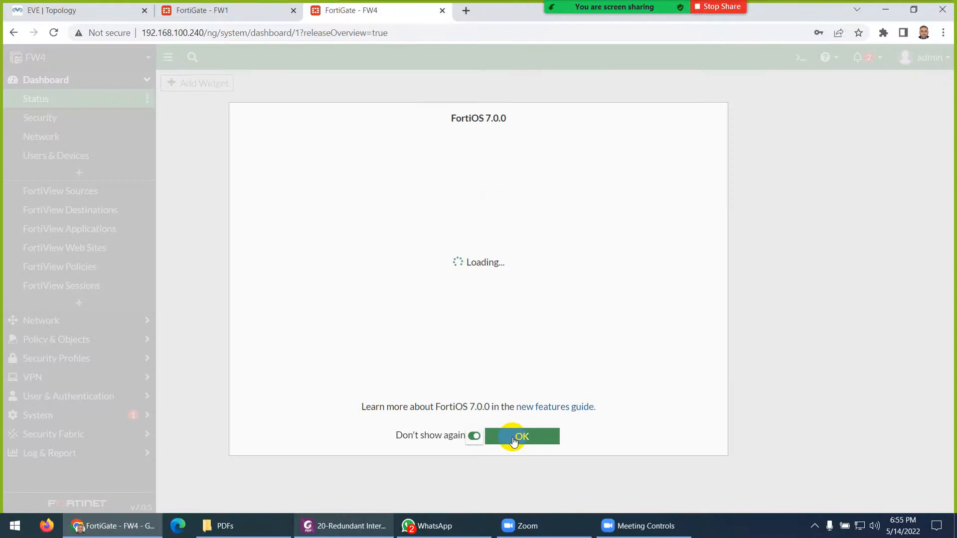
pyautogui.click(513, 439)
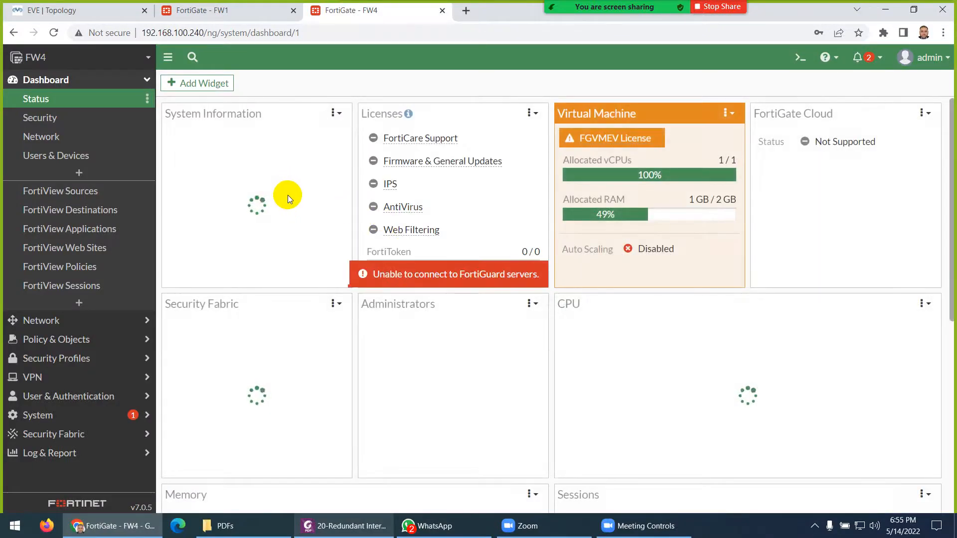
# - Check the lab topology, then return to FW4's dashboard and expand the Network menu
pyautogui.click(95, 13)
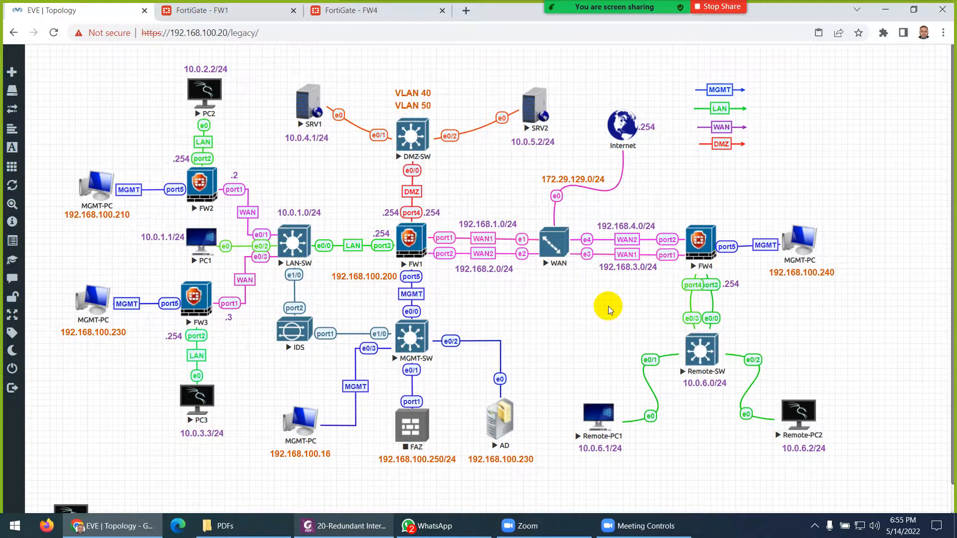
pyautogui.click(367, 10)
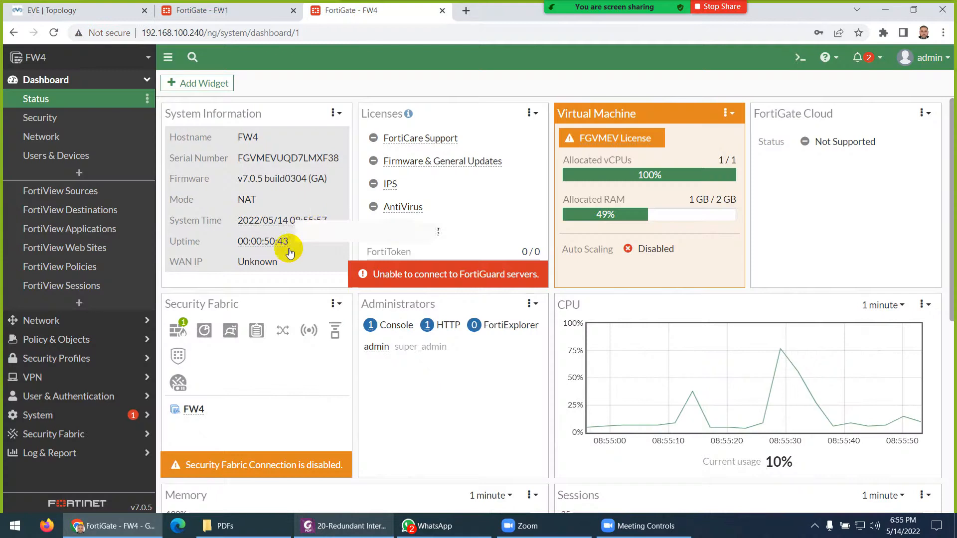
pyautogui.click(33, 322)
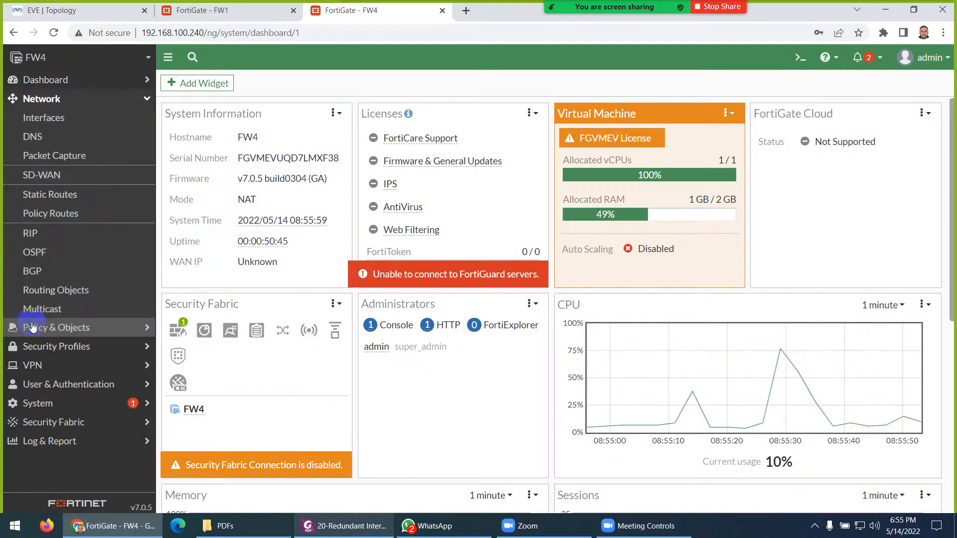
# - Open FW4's interface list and give port1 the alias WAN-1
pyautogui.click(44, 118)
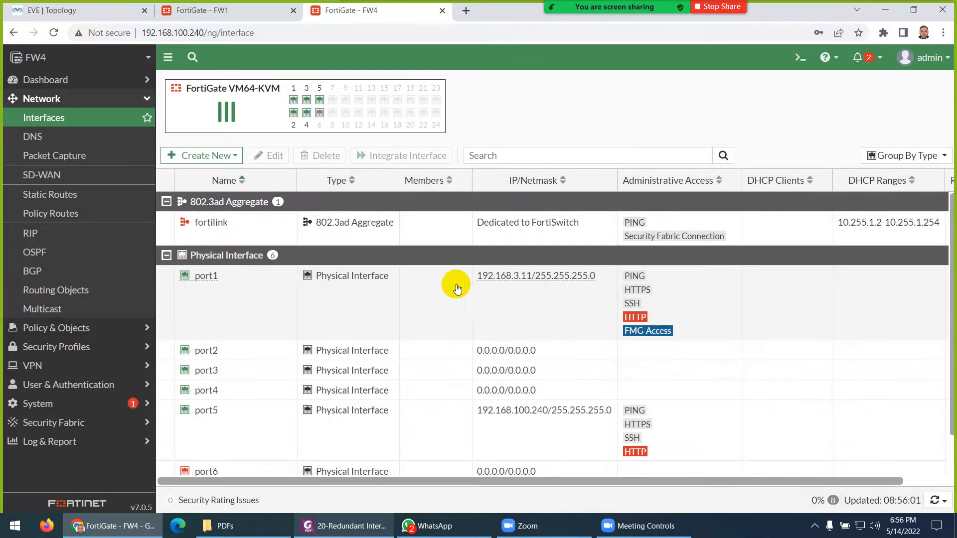
pyautogui.click(97, 15)
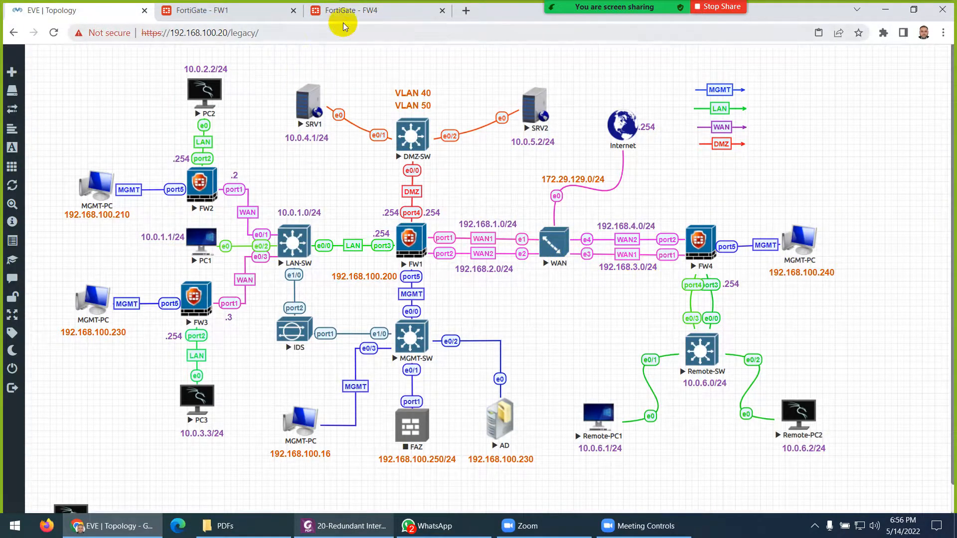
pyautogui.click(350, 11)
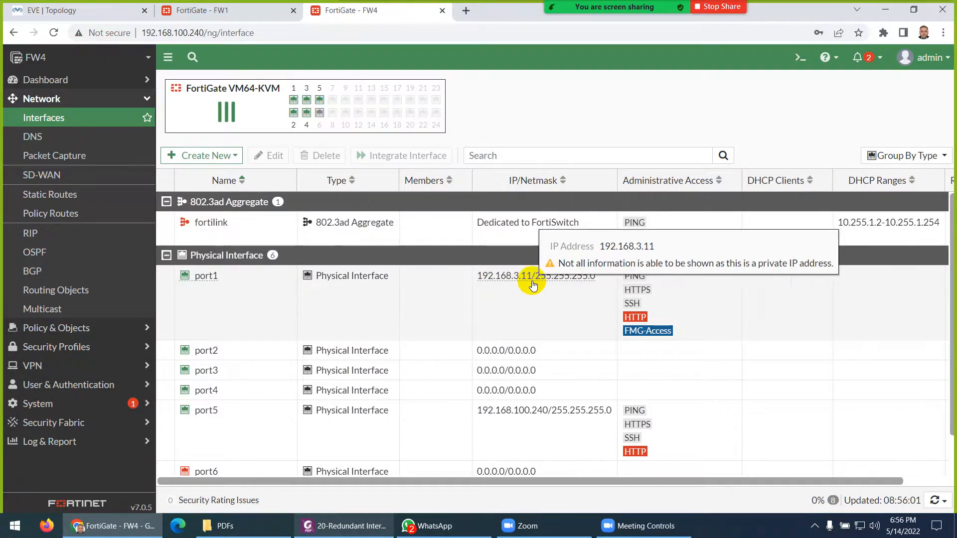
pyautogui.doubleClick(222, 285)
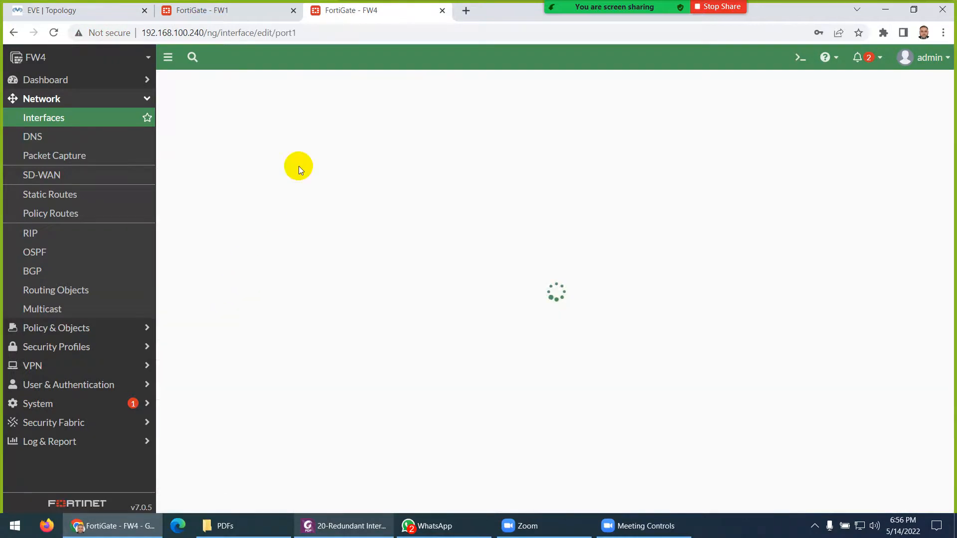
pyautogui.click(280, 131)
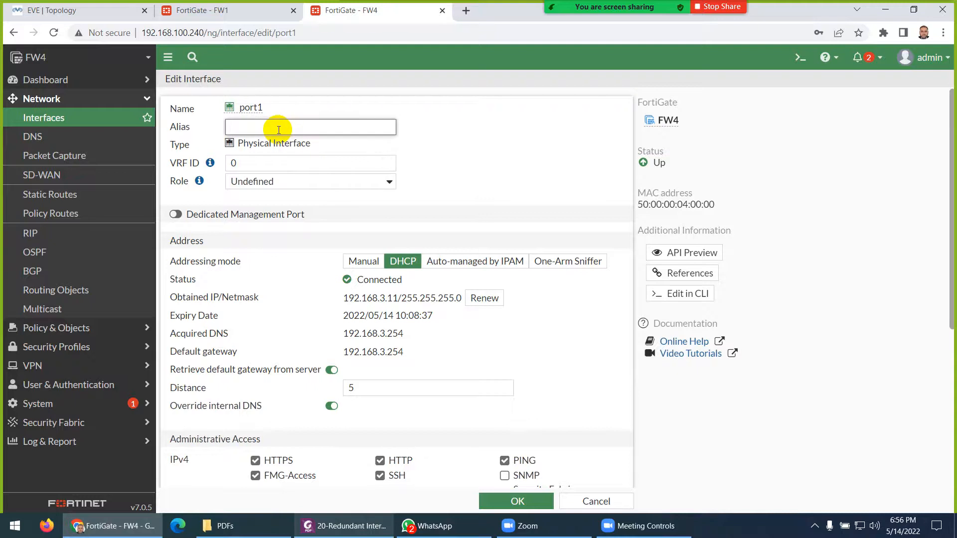
pyautogui.write('WAN-1')
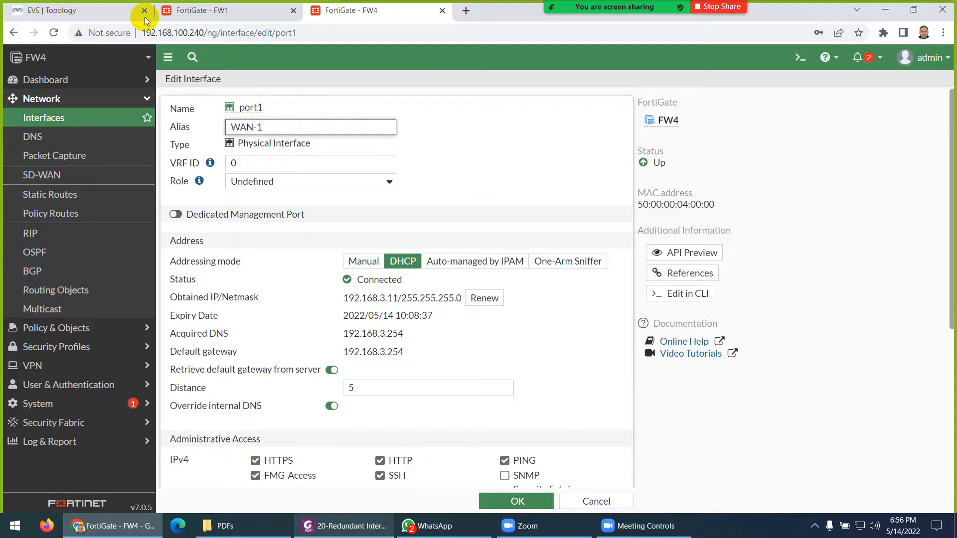
pyautogui.click(130, 11)
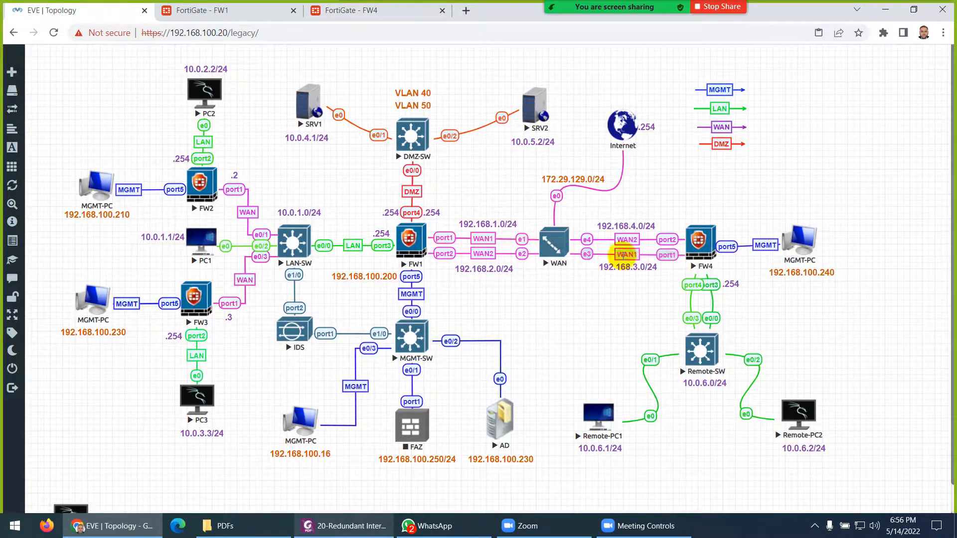
pyautogui.click(374, 20)
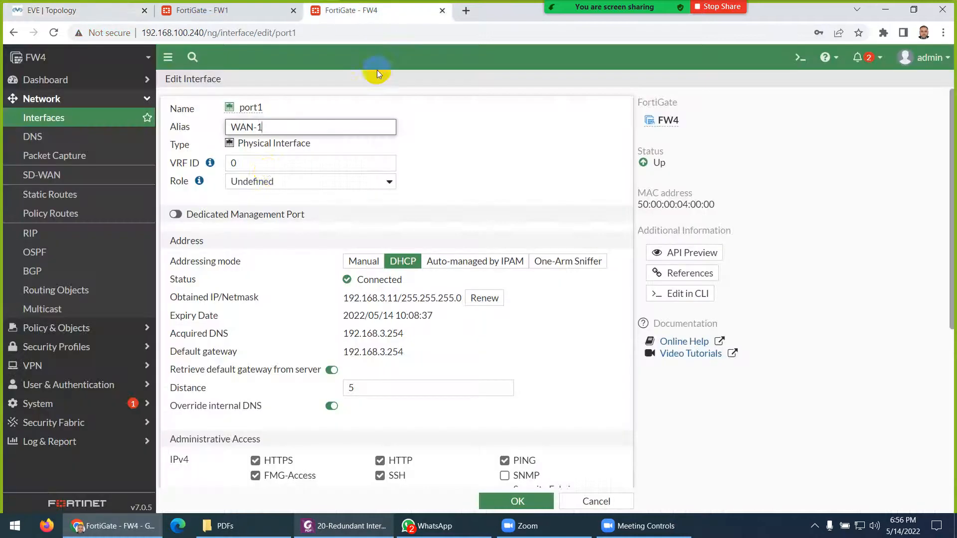
# - Set port1's role to WAN with manual addressing and PING-only access, then save
pyautogui.click(255, 182)
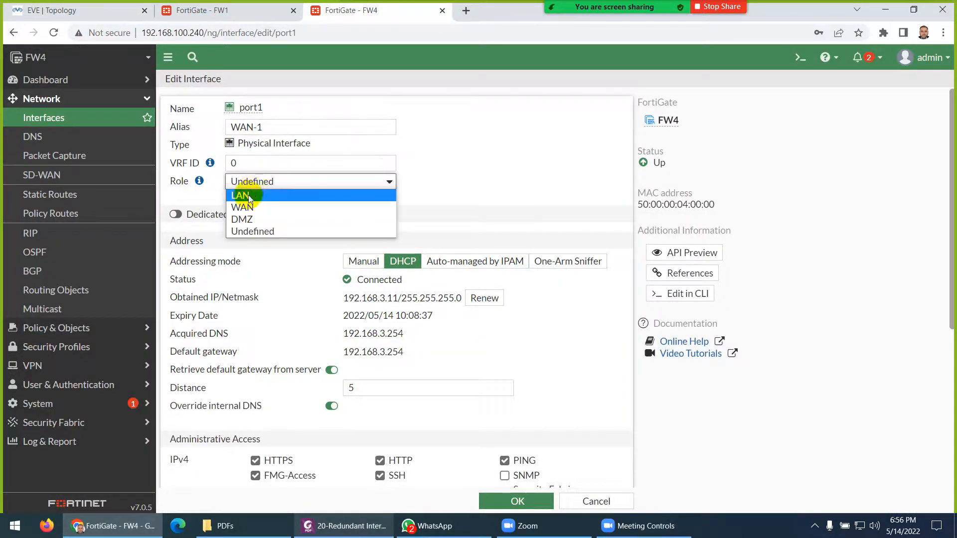
pyautogui.click(252, 207)
pyautogui.click(361, 298)
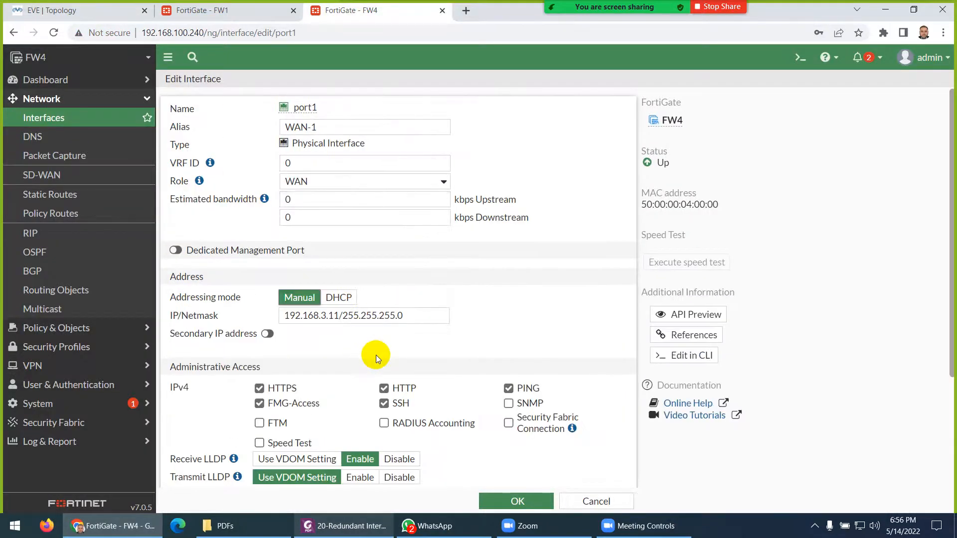
pyautogui.click(258, 389)
pyautogui.click(259, 403)
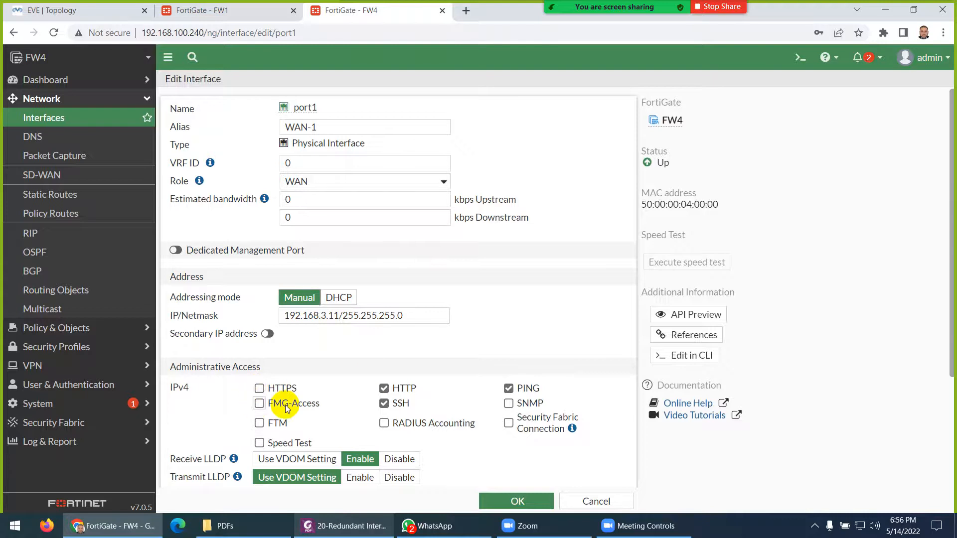
pyautogui.click(384, 389)
pyautogui.click(383, 404)
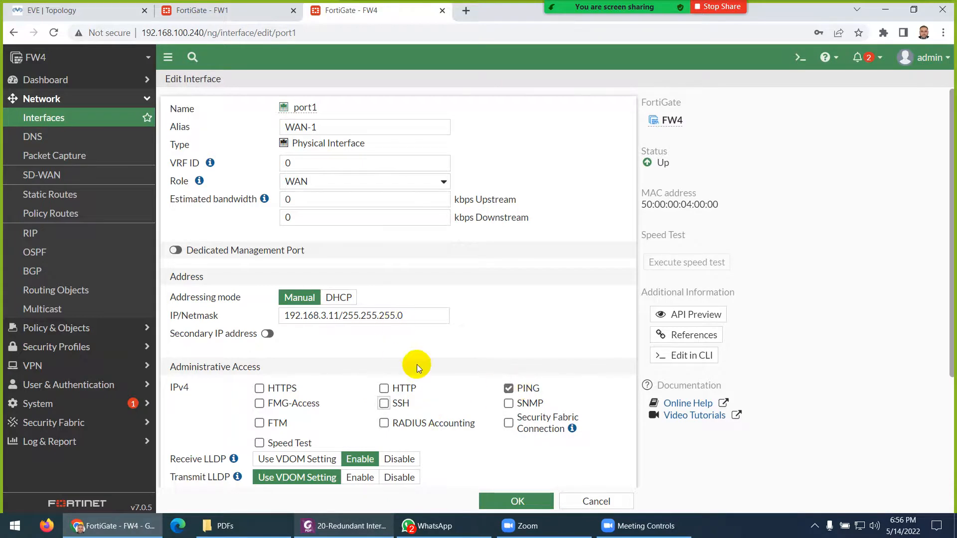
pyautogui.click(496, 501)
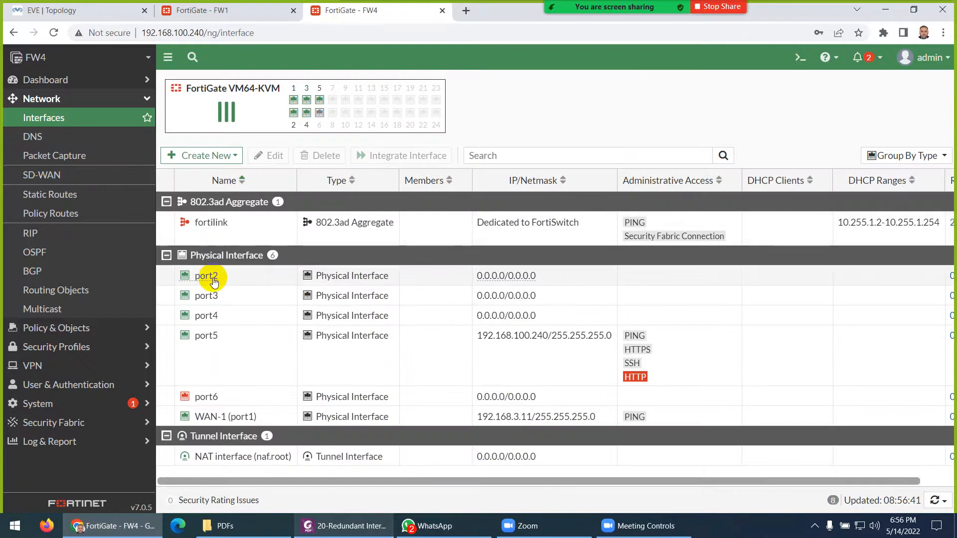
# - Configure port2 as WAN-2 with WAN role, DHCP addressing and PING access, and save
pyautogui.doubleClick(213, 282)
pyautogui.click(100, 11)
pyautogui.doubleClick(627, 240)
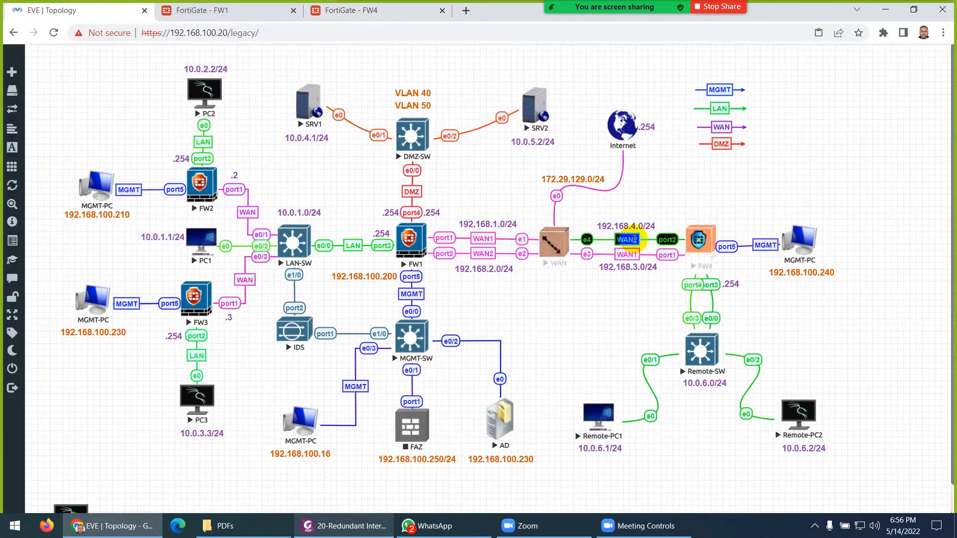
pyautogui.click(329, 10)
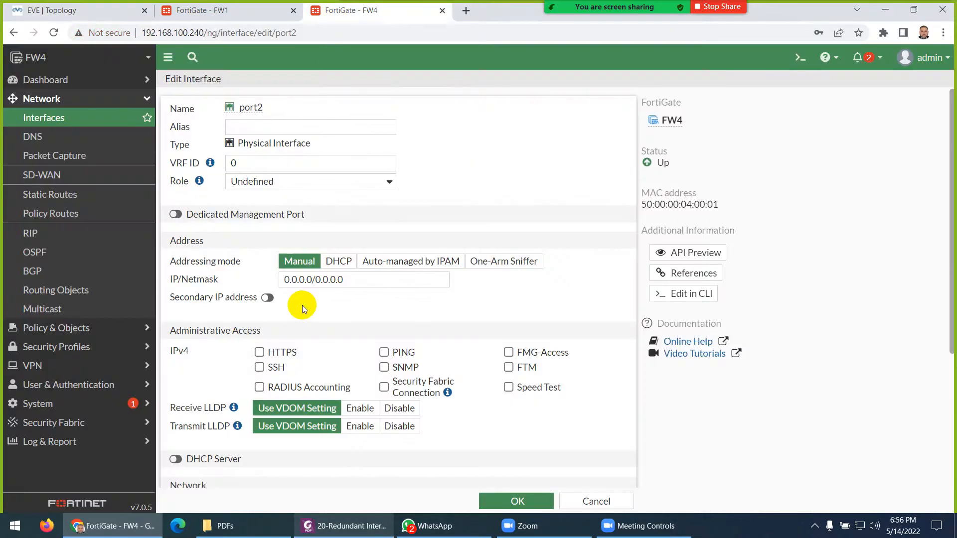
pyautogui.click(338, 262)
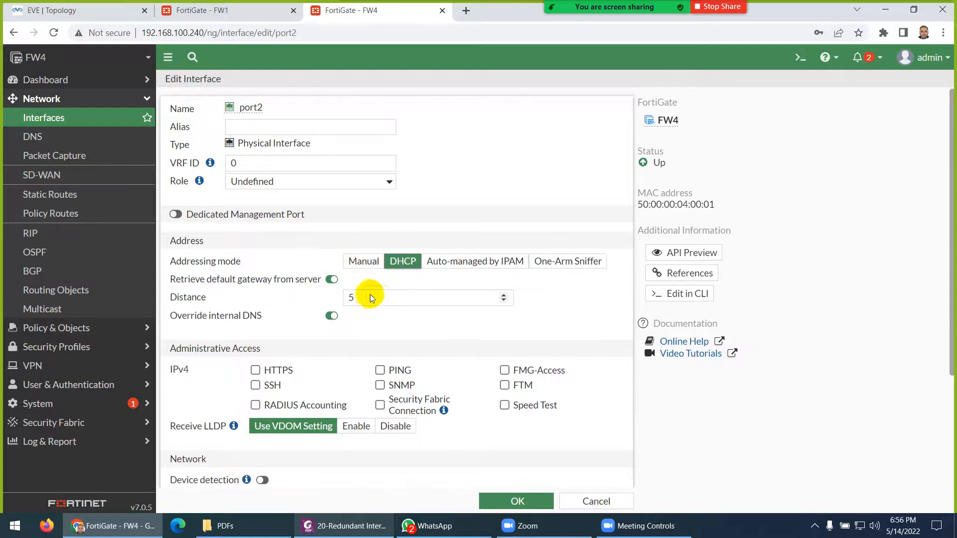
pyautogui.click(255, 121)
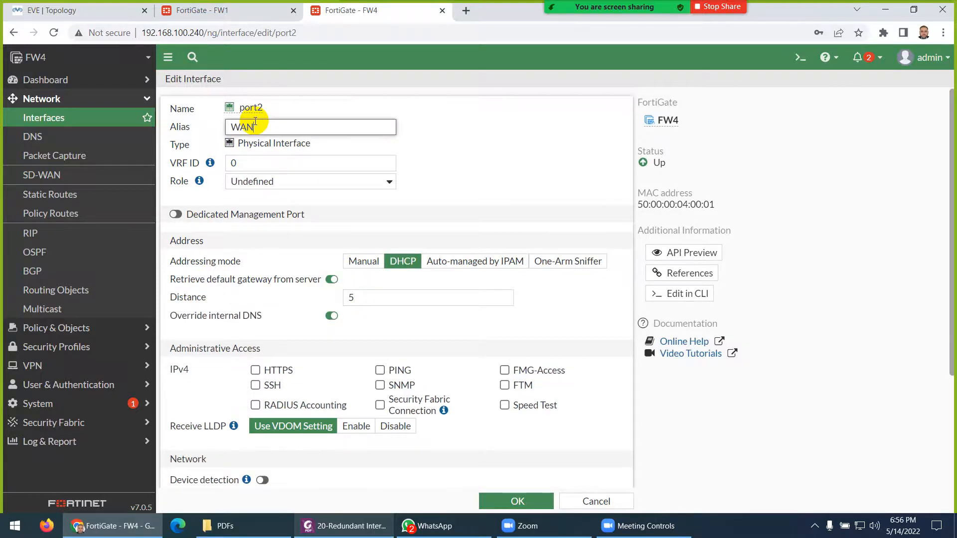
pyautogui.click(268, 181)
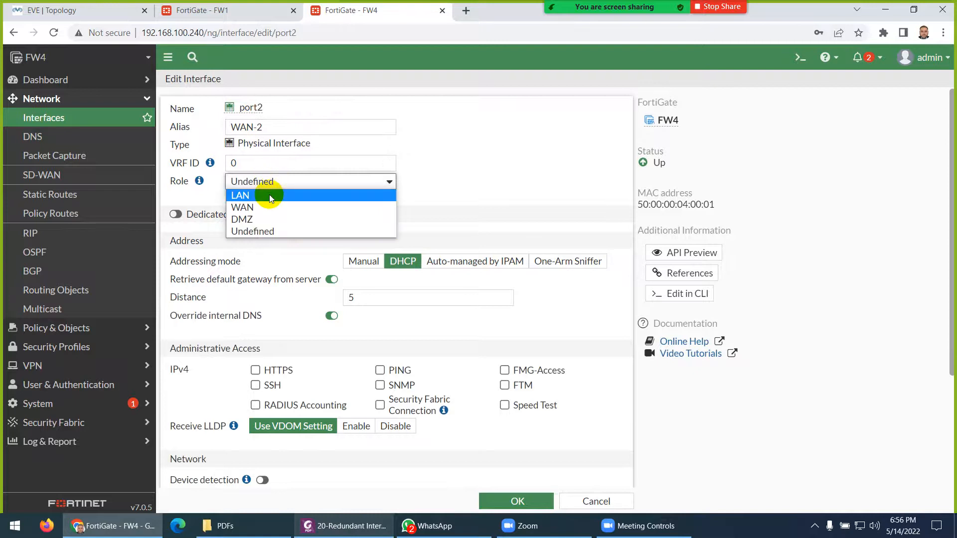
pyautogui.click(266, 204)
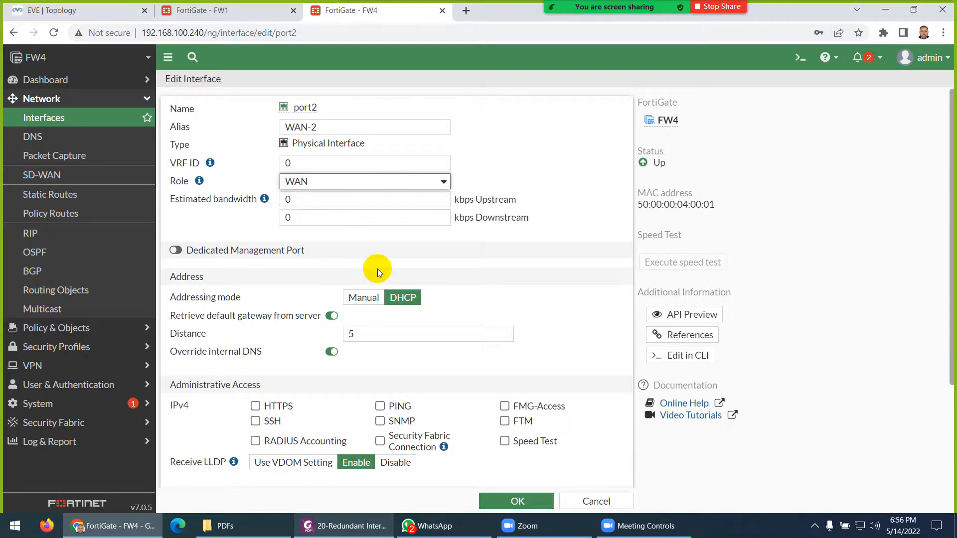
pyautogui.scroll(-2, 373, 344)
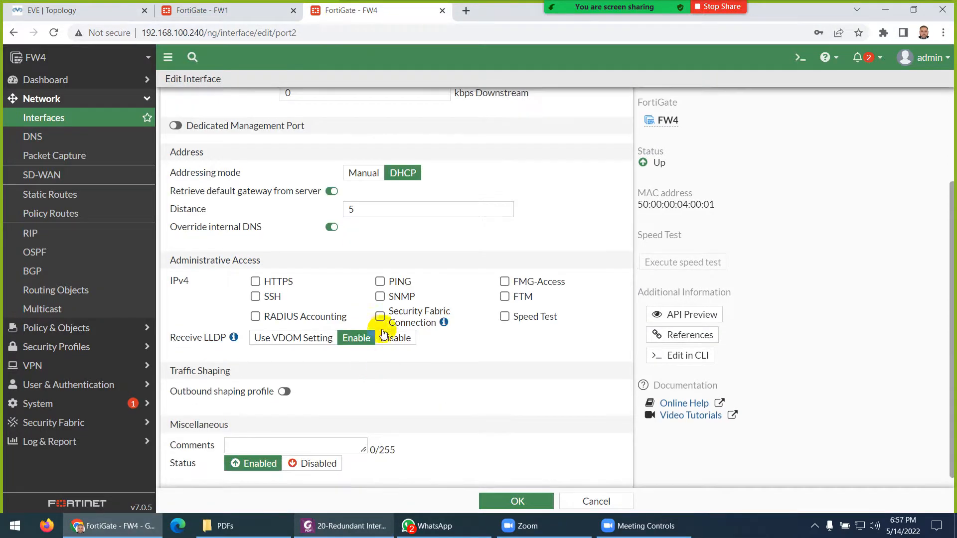
pyautogui.click(380, 281)
pyautogui.click(516, 501)
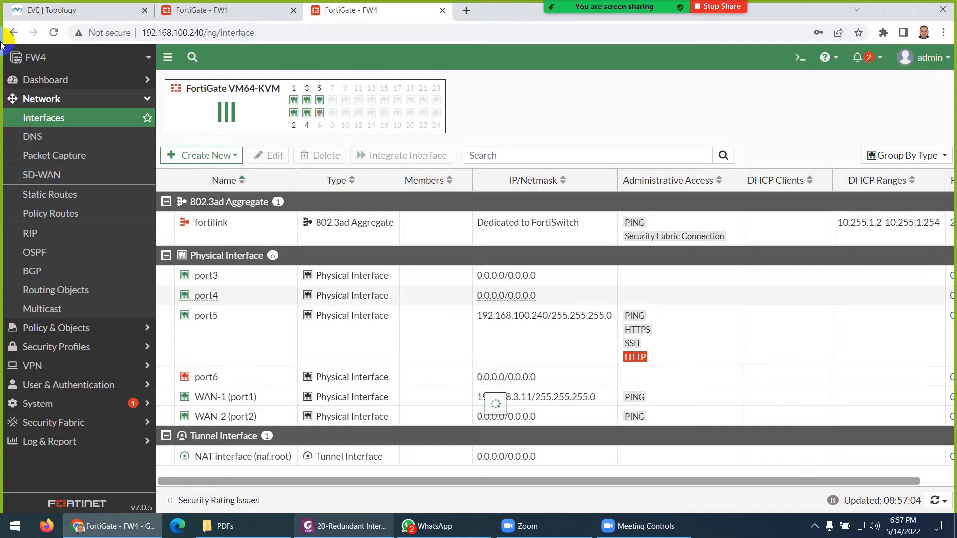
# - Switch WAN-2 to manual addressing at 192.168.4.11/255.255.255.0 and save
pyautogui.click(54, 33)
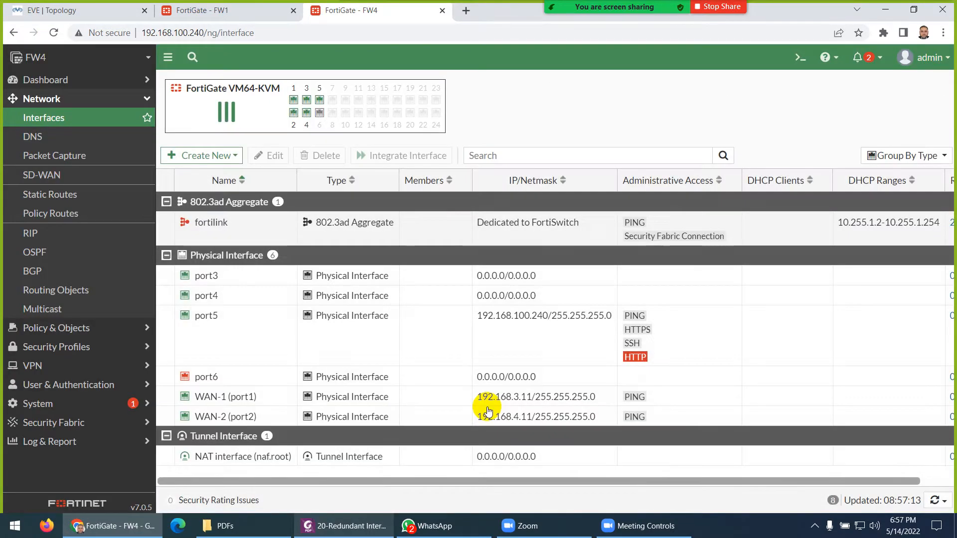
pyautogui.click(221, 418)
pyautogui.doubleClick(222, 418)
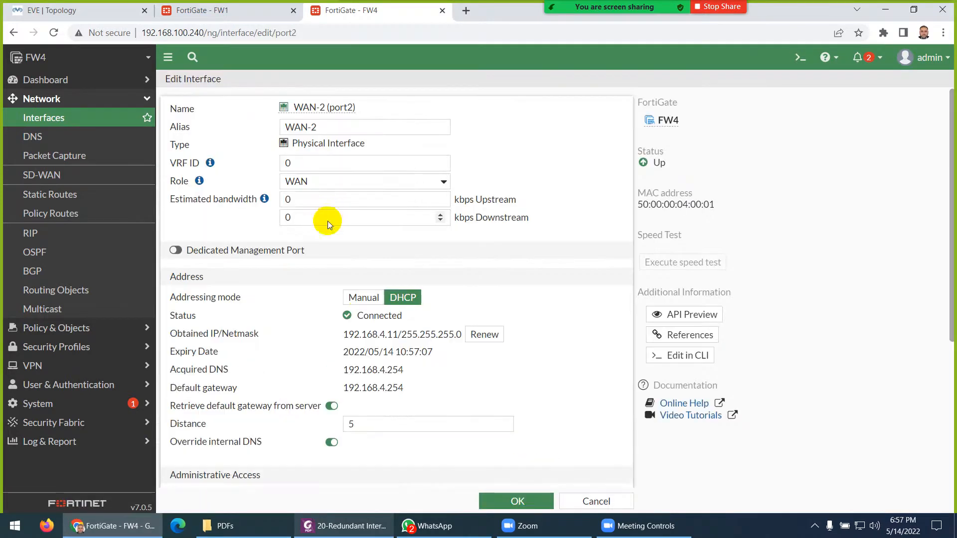
pyautogui.click(362, 298)
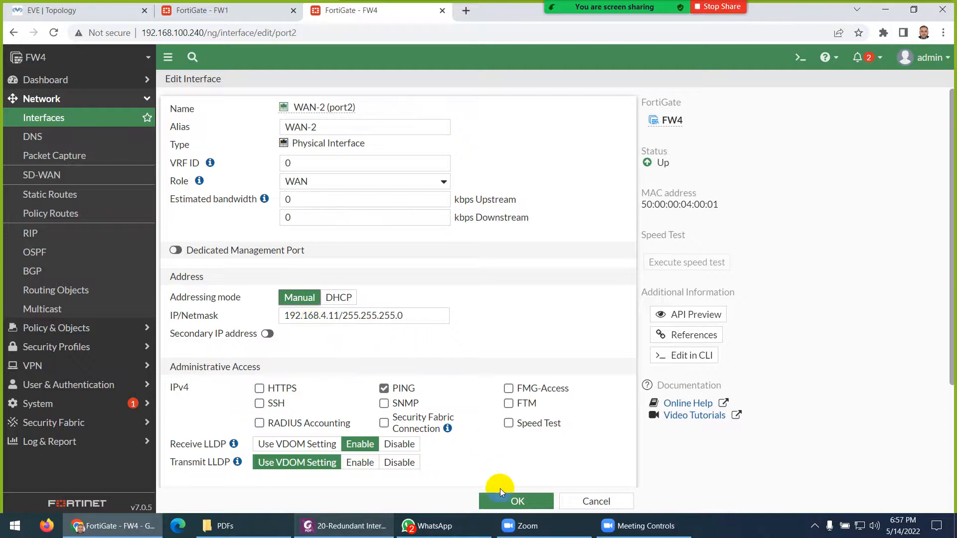
pyautogui.click(504, 501)
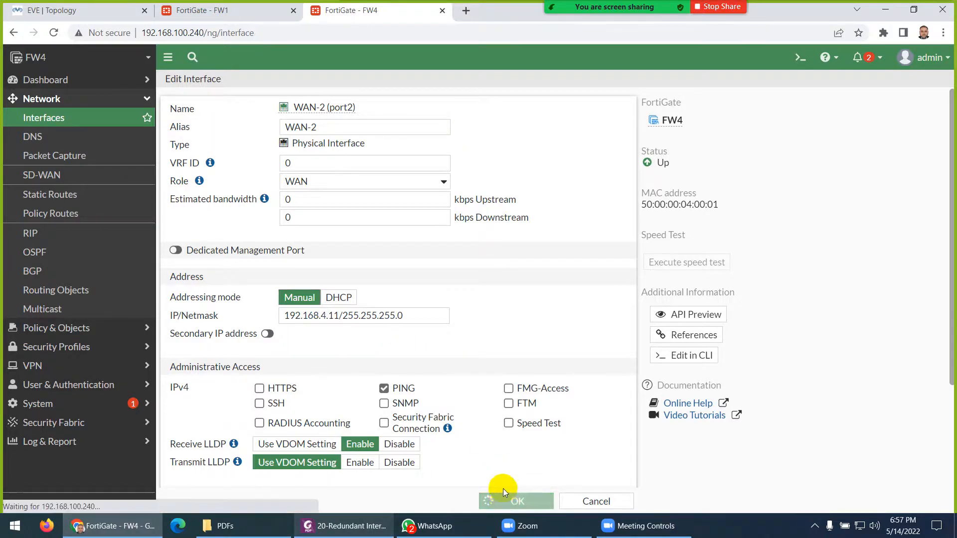
pyautogui.click(69, 14)
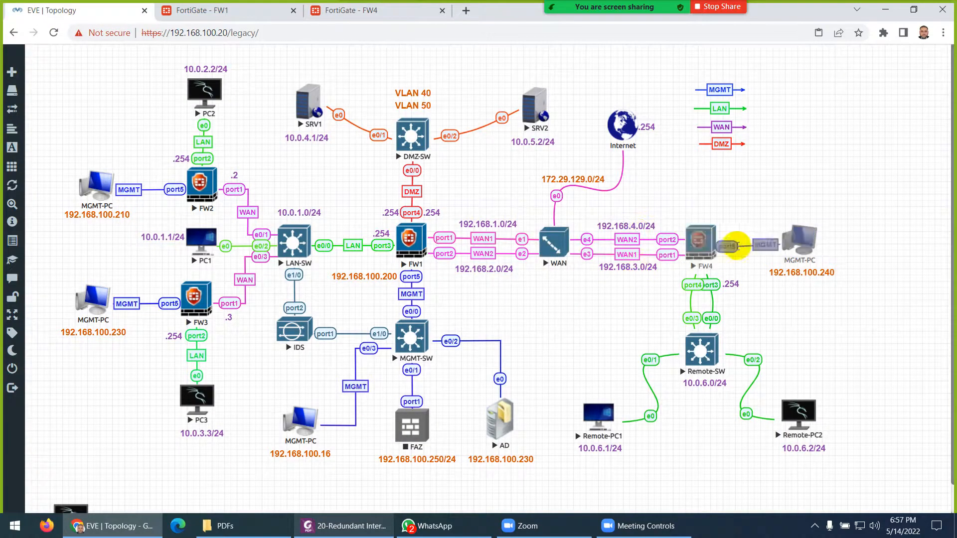
pyautogui.click(356, 14)
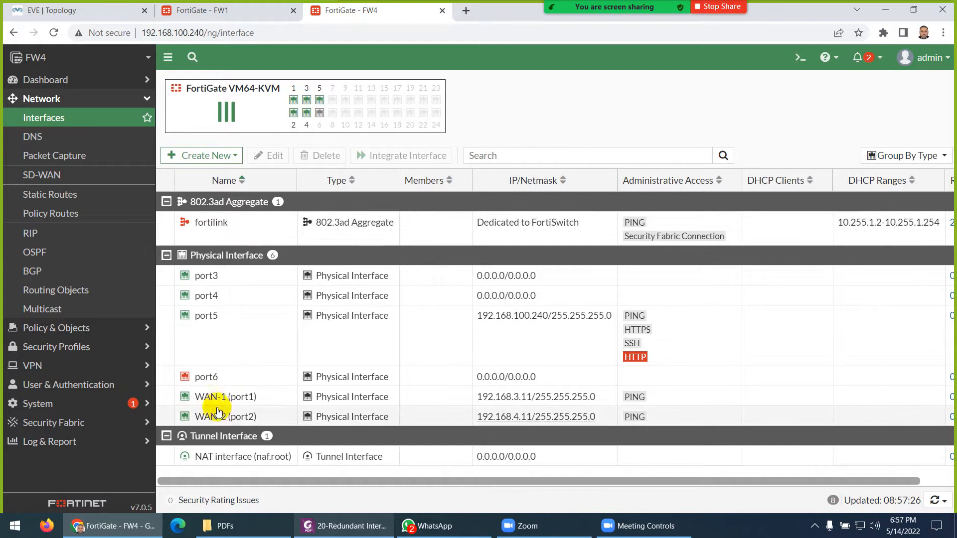
# - Give port5 the alias MGMT and save, then go back to the EVE topology tab
pyautogui.doubleClick(218, 322)
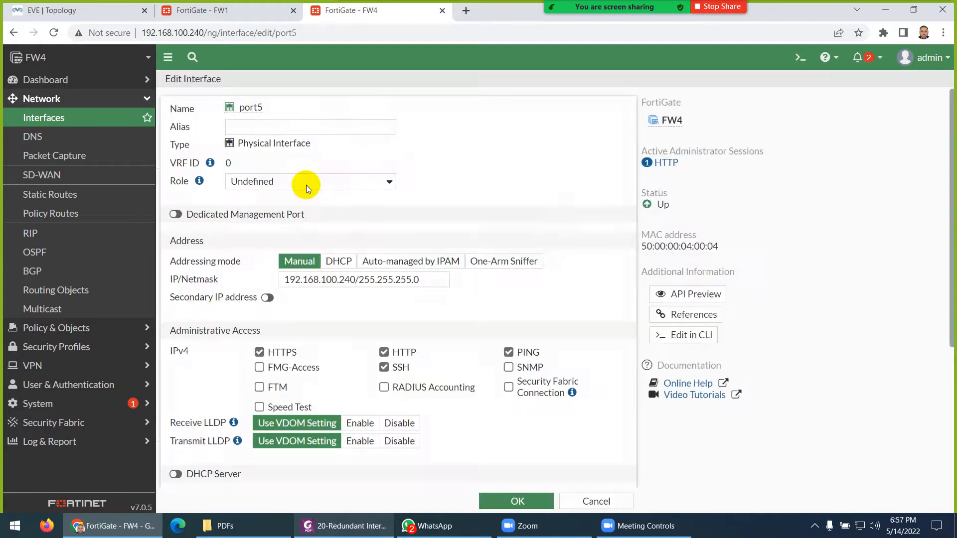
pyautogui.click(294, 129)
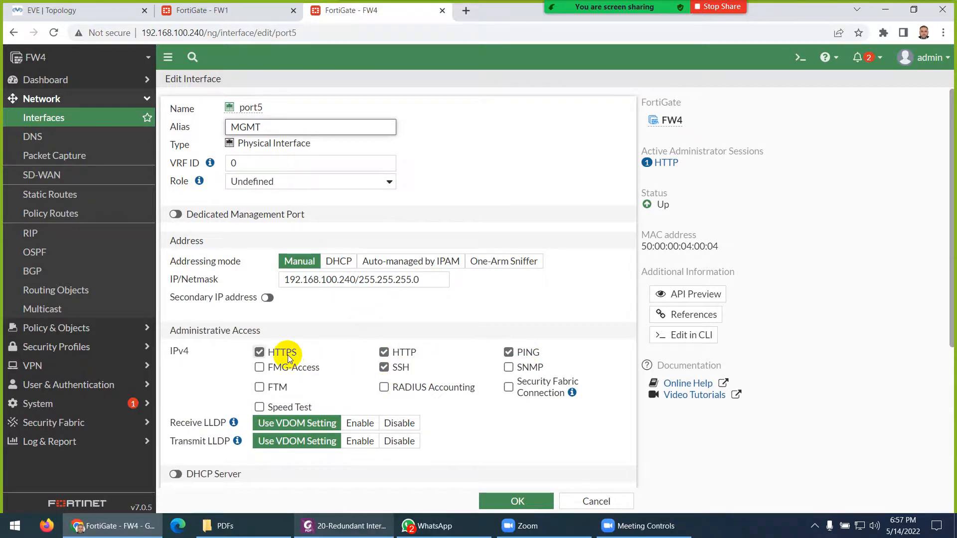
pyautogui.click(509, 503)
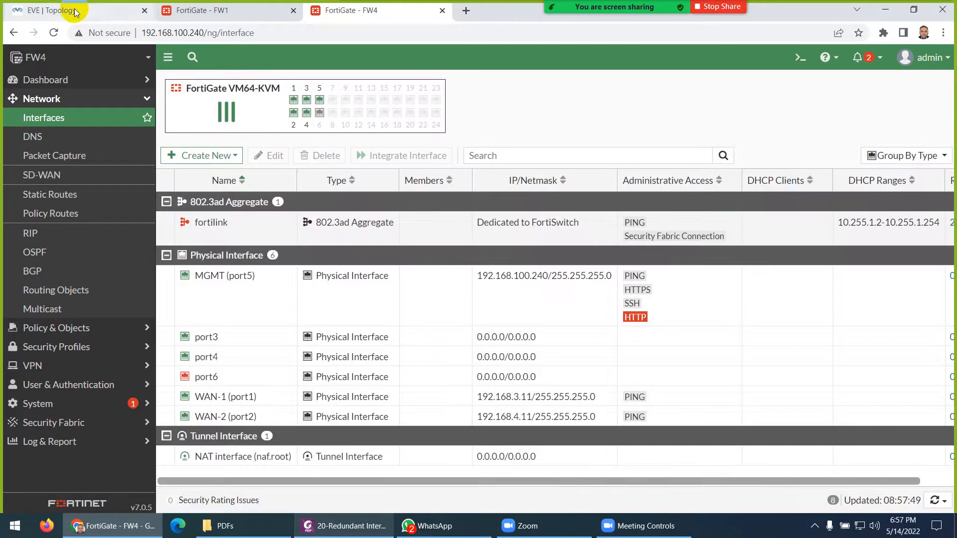
pyautogui.click(75, 12)
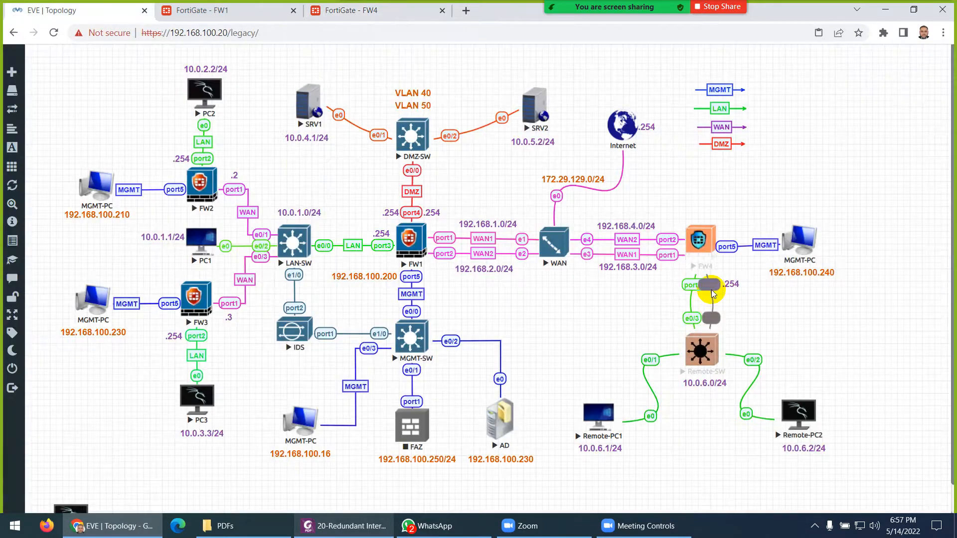
# - Give FW4's port3 the alias LAN-1 and the LAN role
pyautogui.click(365, 15)
pyautogui.doubleClick(223, 344)
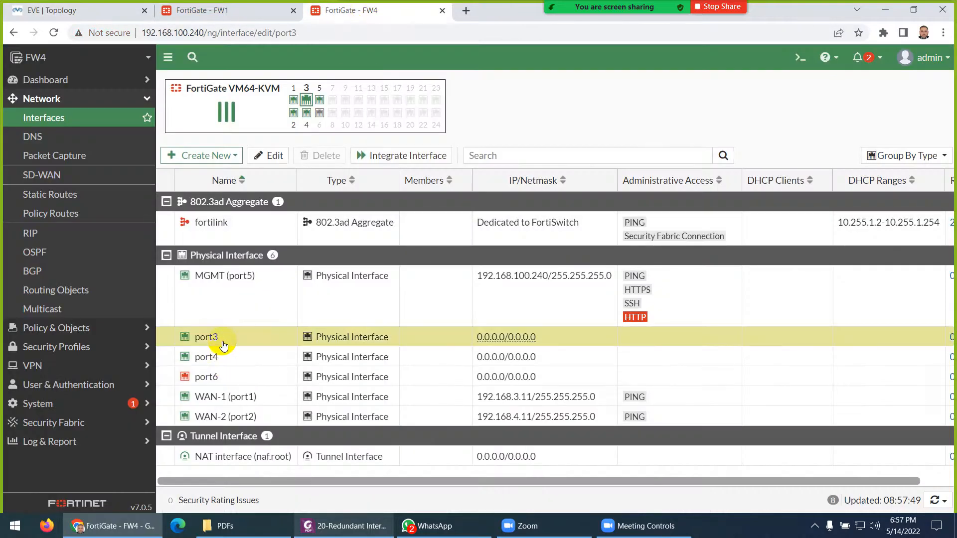
pyautogui.click(292, 128)
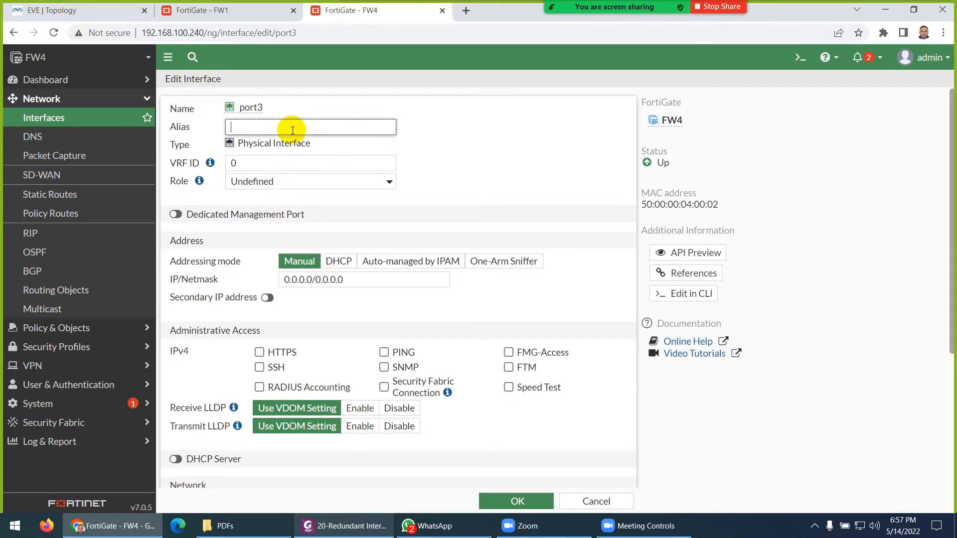
pyautogui.write('LAN-1')
pyautogui.click(282, 181)
pyautogui.click(274, 195)
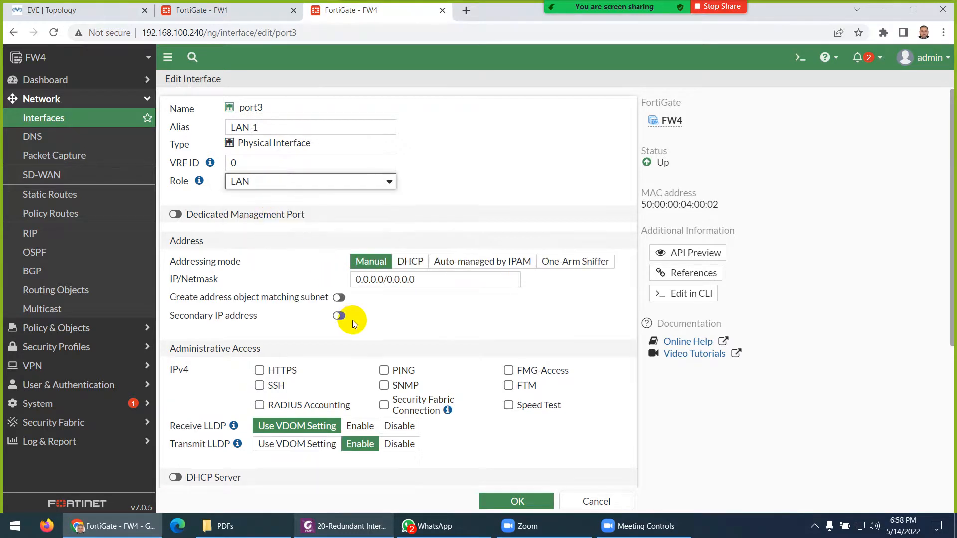
pyautogui.click(506, 501)
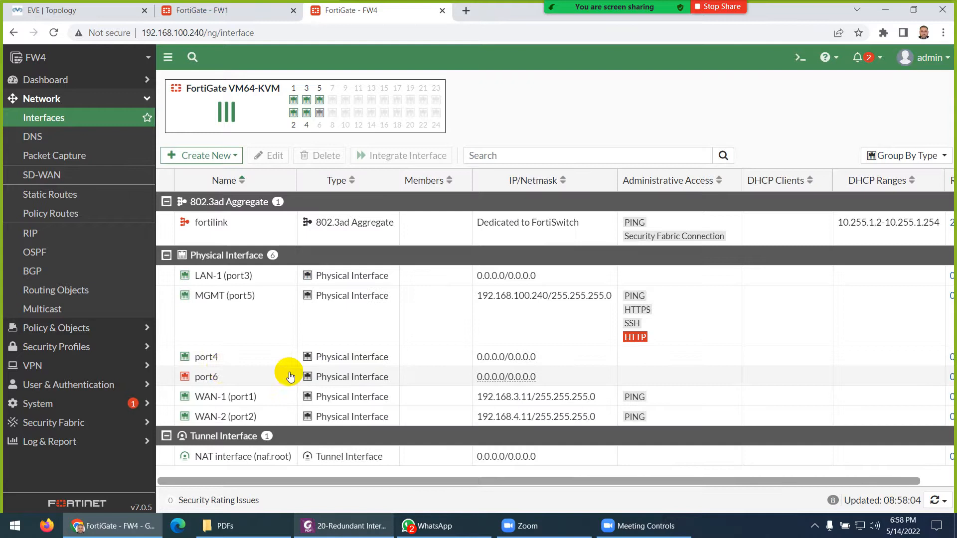
# - Set FW4's port4 as LAN-2 with the LAN role and PING allowed
pyautogui.doubleClick(207, 357)
pyautogui.click(275, 130)
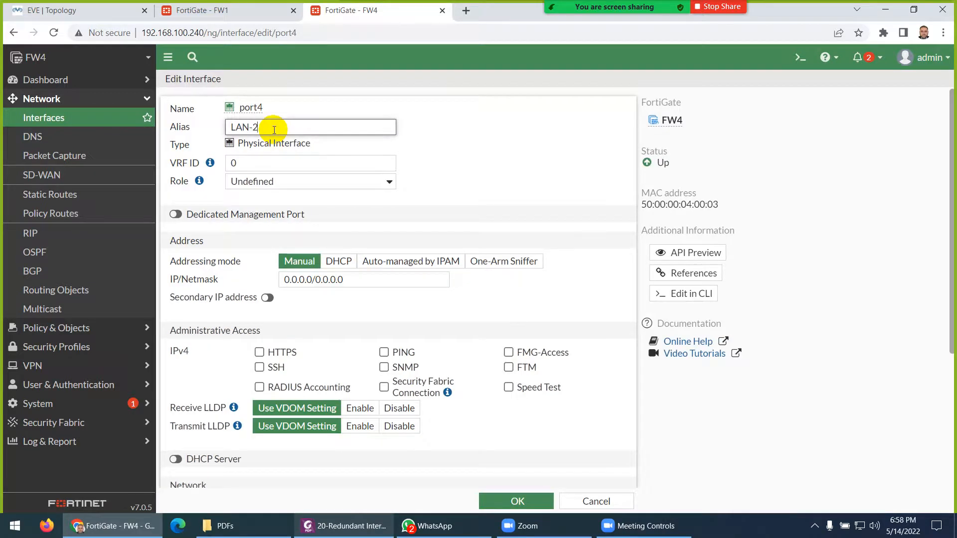
pyautogui.click(277, 183)
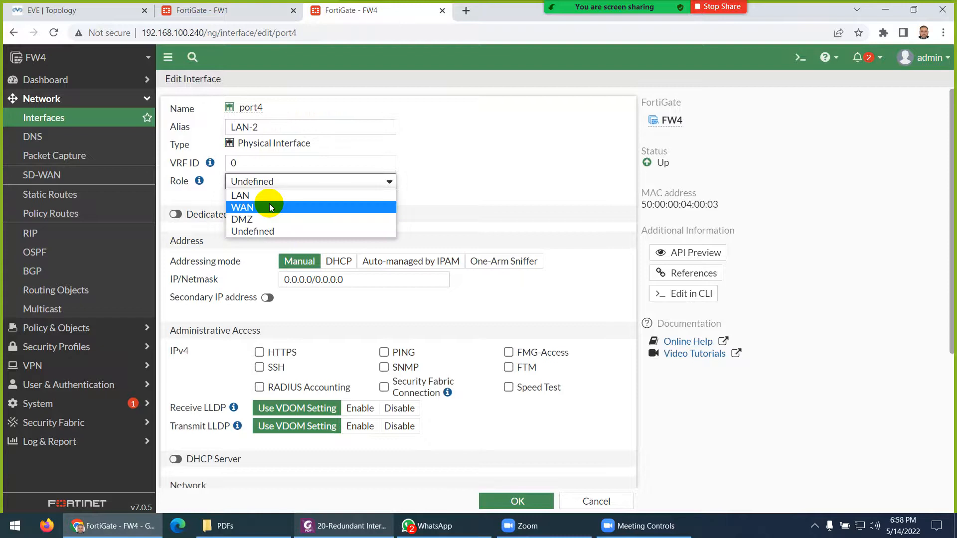
pyautogui.click(271, 196)
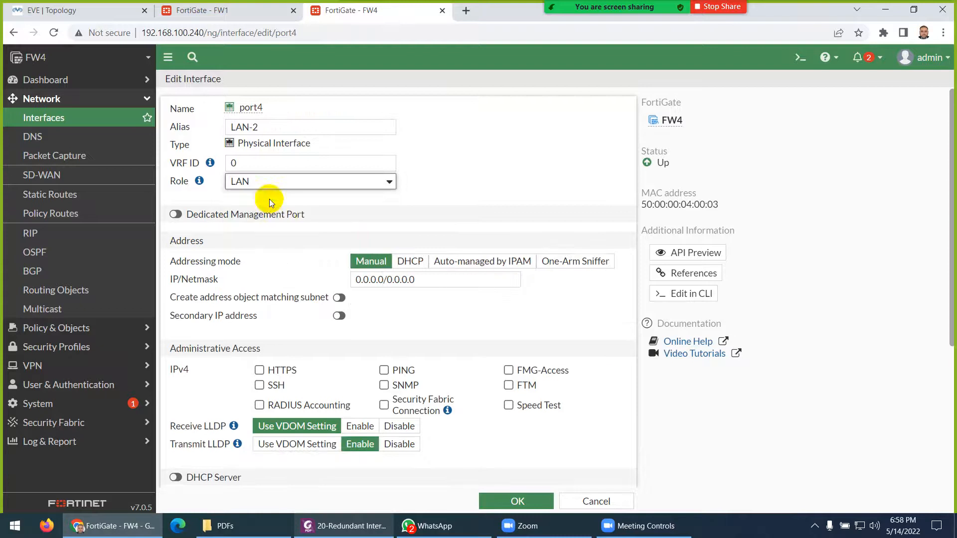
pyautogui.click(384, 372)
pyautogui.click(502, 499)
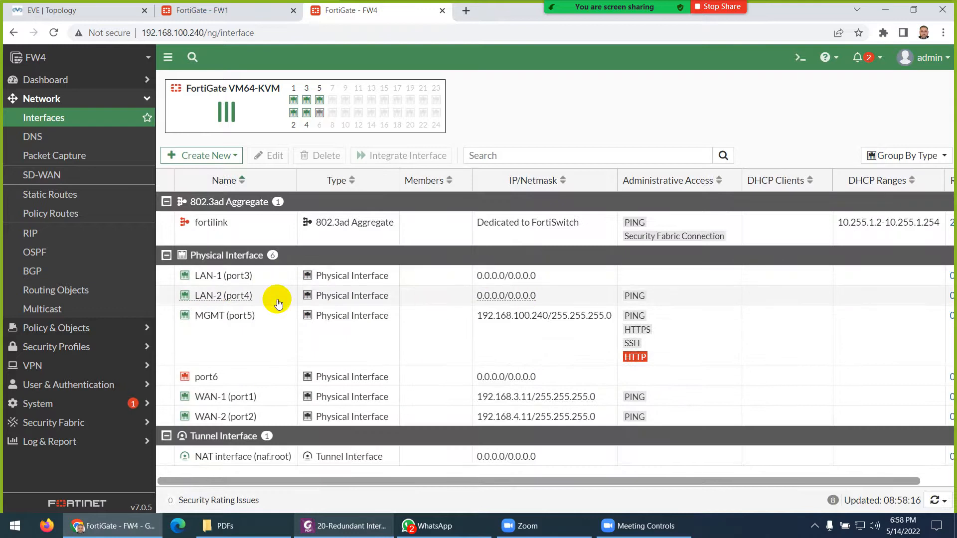
# - Enable PING administrative access on the LAN-1 (port3) interface
pyautogui.doubleClick(225, 275)
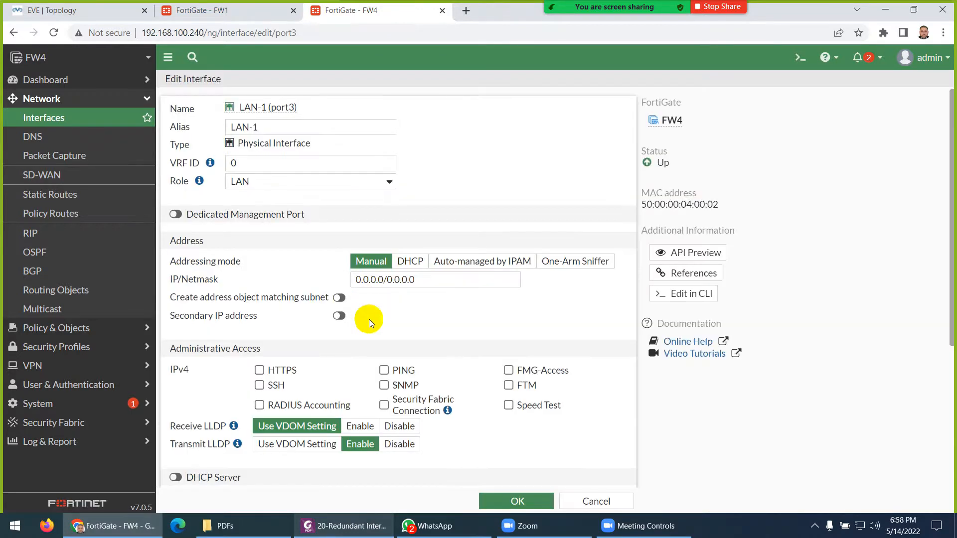
pyautogui.click(383, 369)
pyautogui.click(507, 498)
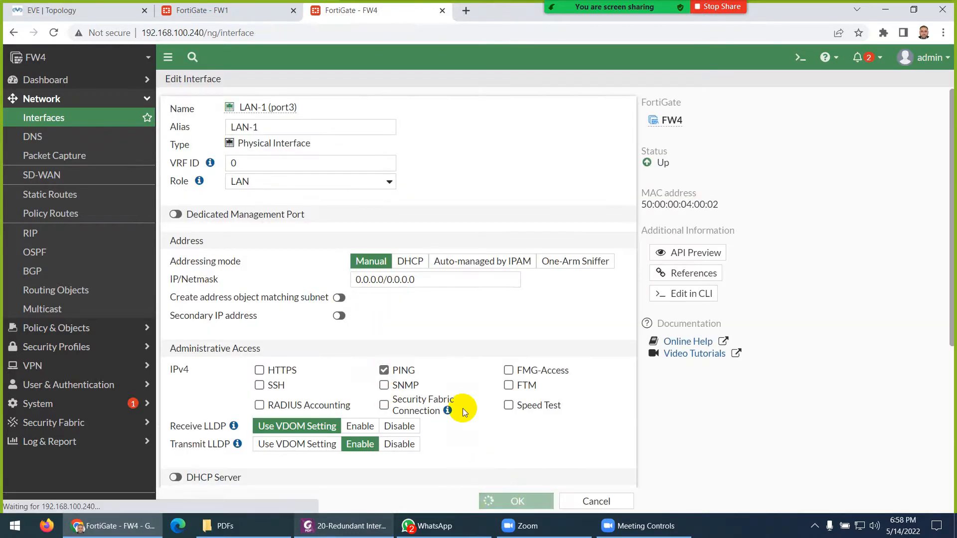
pyautogui.click(98, 11)
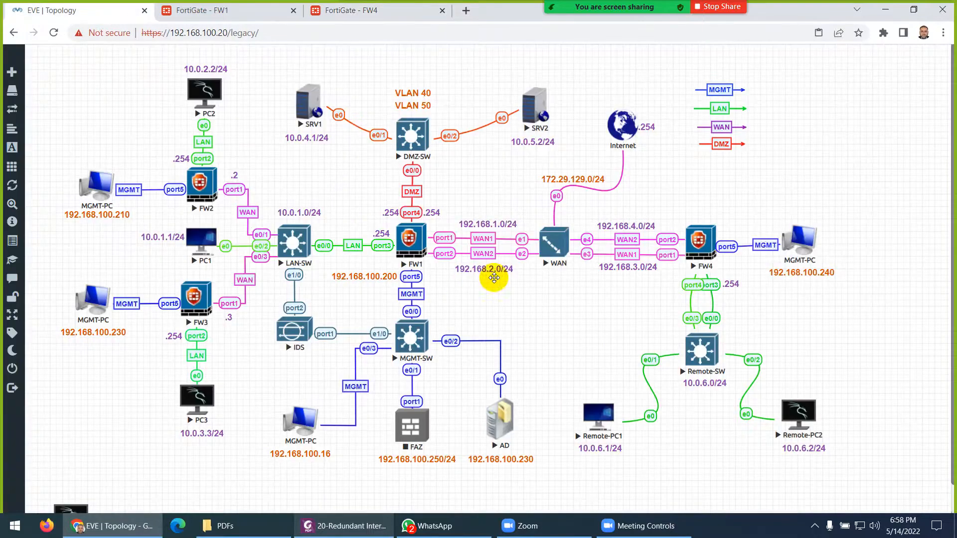
# - Specify FW4's DNS servers as 8.8.8.8 and 1.1.1.1 with domain test.local, and apply
pyautogui.click(349, 10)
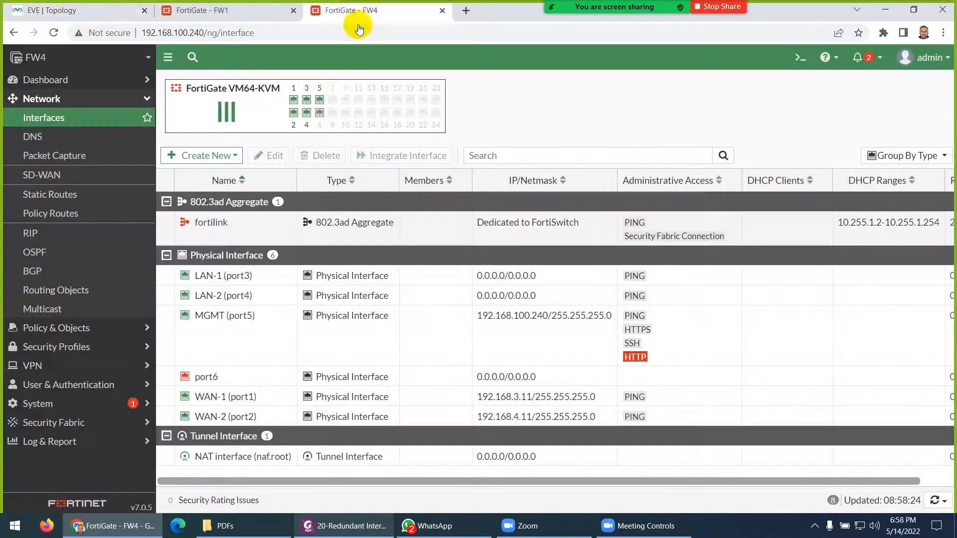
pyautogui.click(34, 139)
pyautogui.click(397, 109)
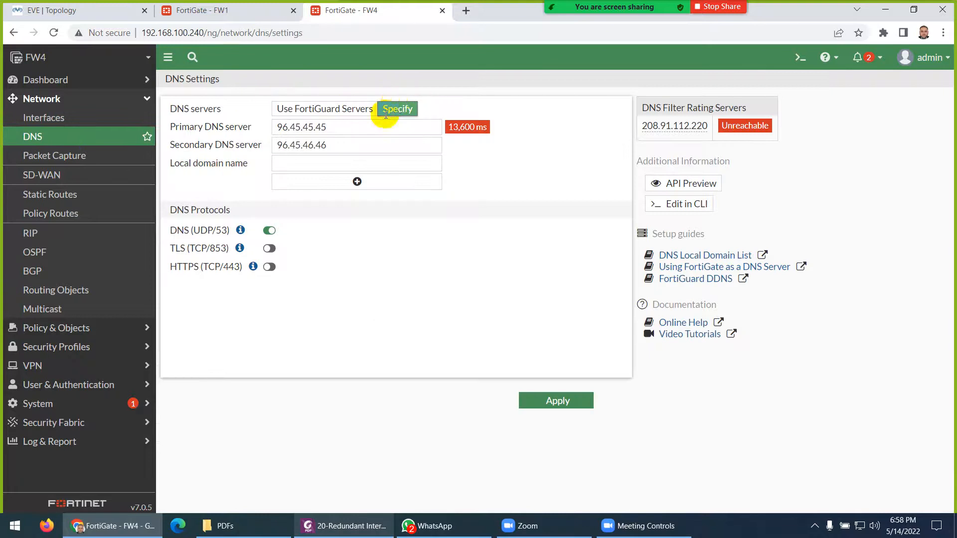
pyautogui.moveTo(329, 127); pyautogui.dragTo(256, 122)
pyautogui.write('8.8.8')
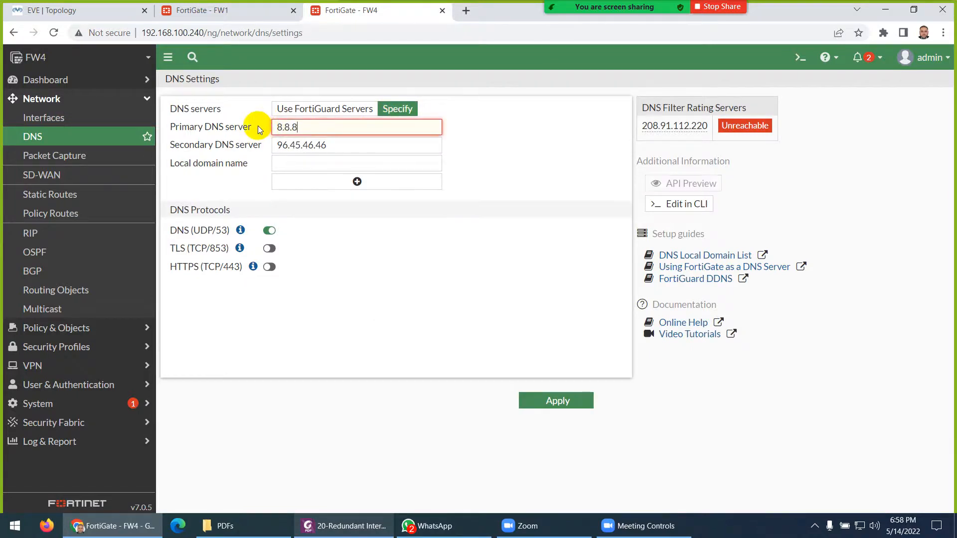
pyautogui.write('.8')
pyautogui.press('Tab')
pyautogui.write('1.1.1')
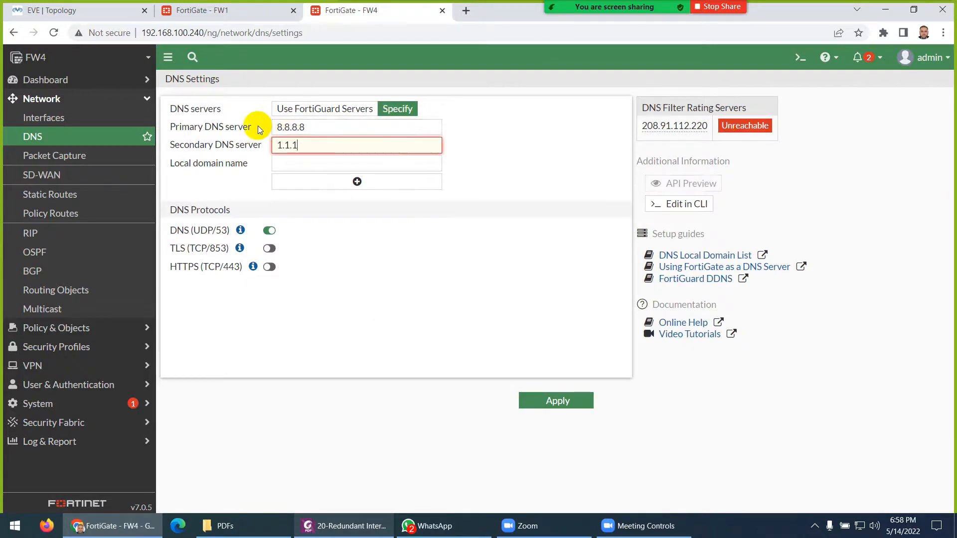
pyautogui.write('.1')
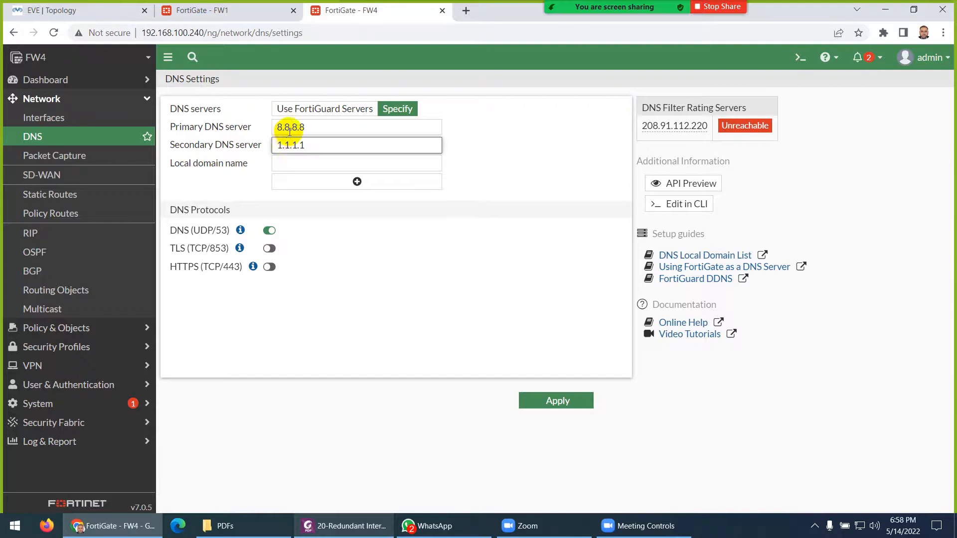
pyautogui.click(290, 162)
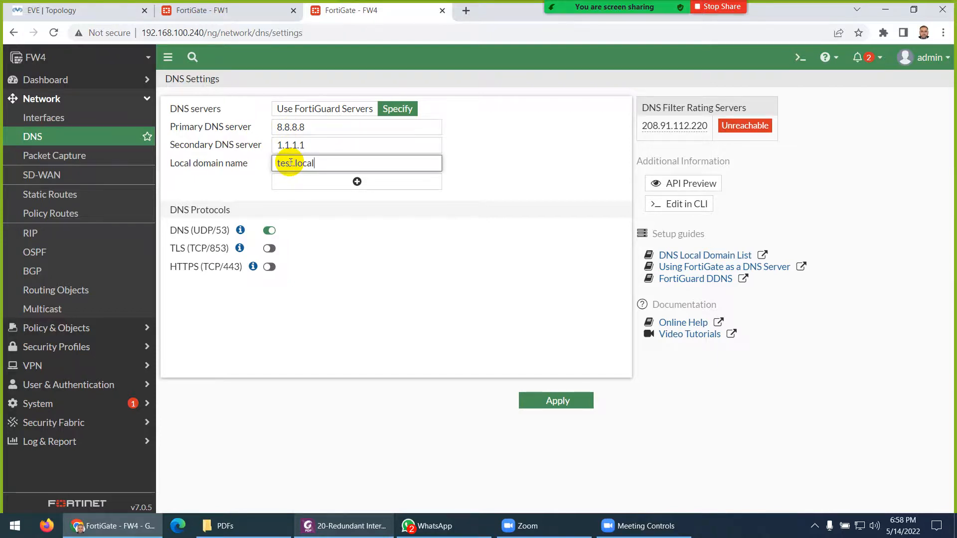
pyautogui.click(546, 400)
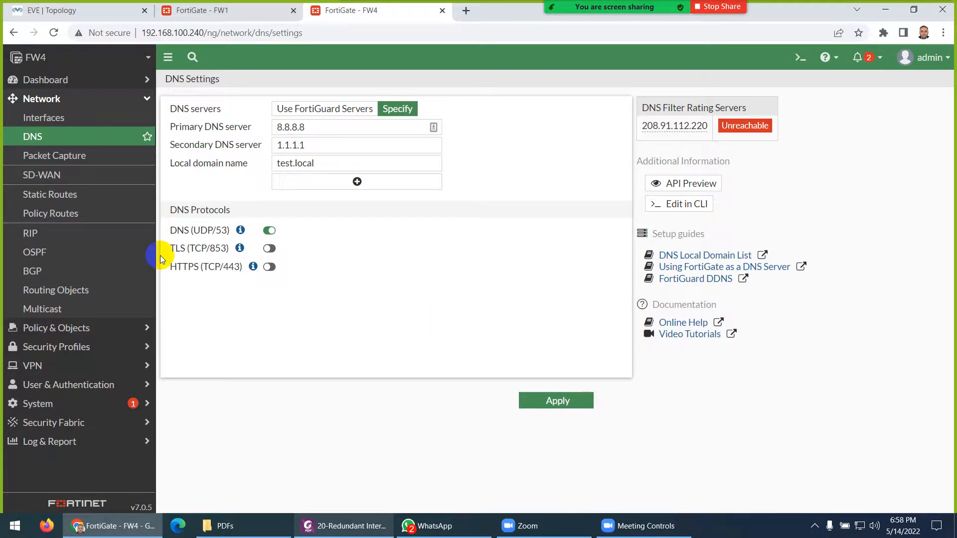
pyautogui.click(52, 199)
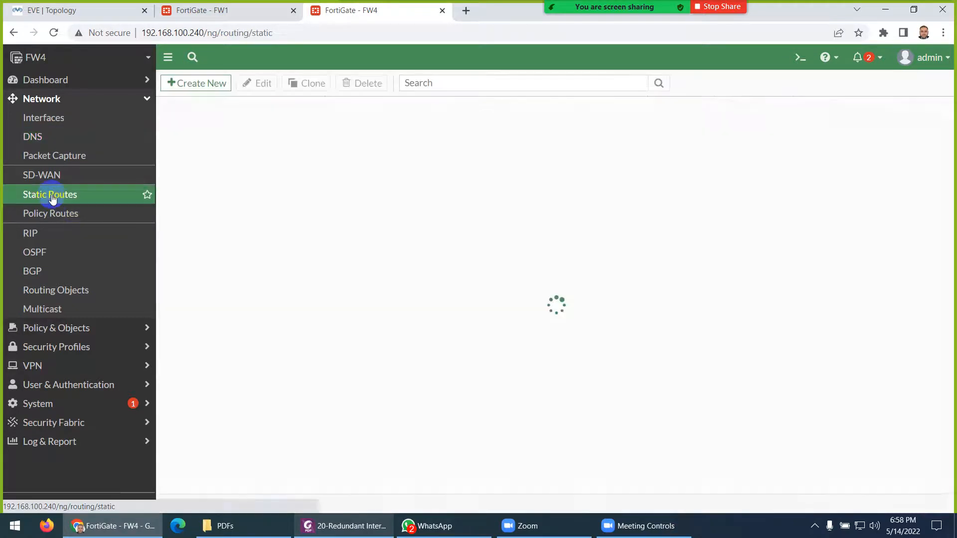
# - Copy the WAN pfSense's LAN3 address 192.168.3.254/24 from its console
pyautogui.click(68, 9)
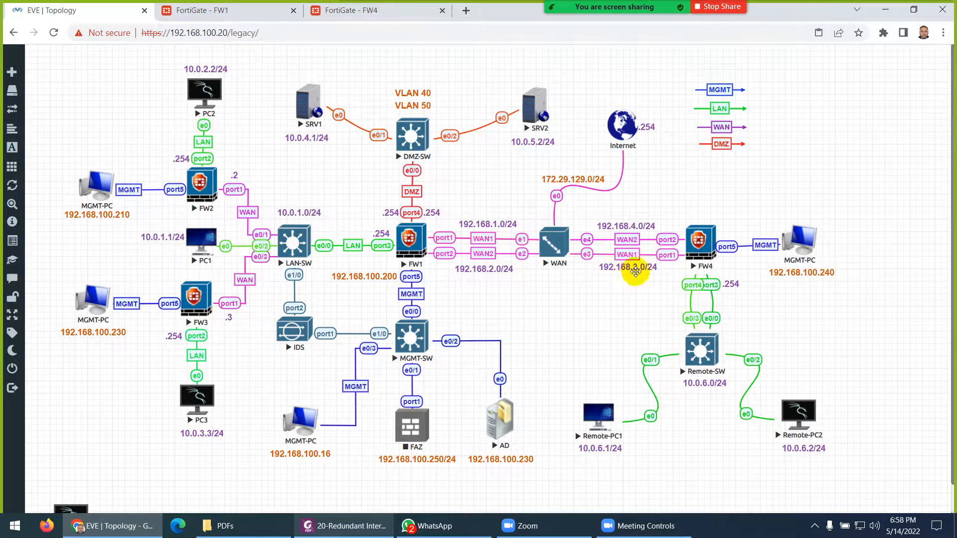
pyautogui.click(557, 254)
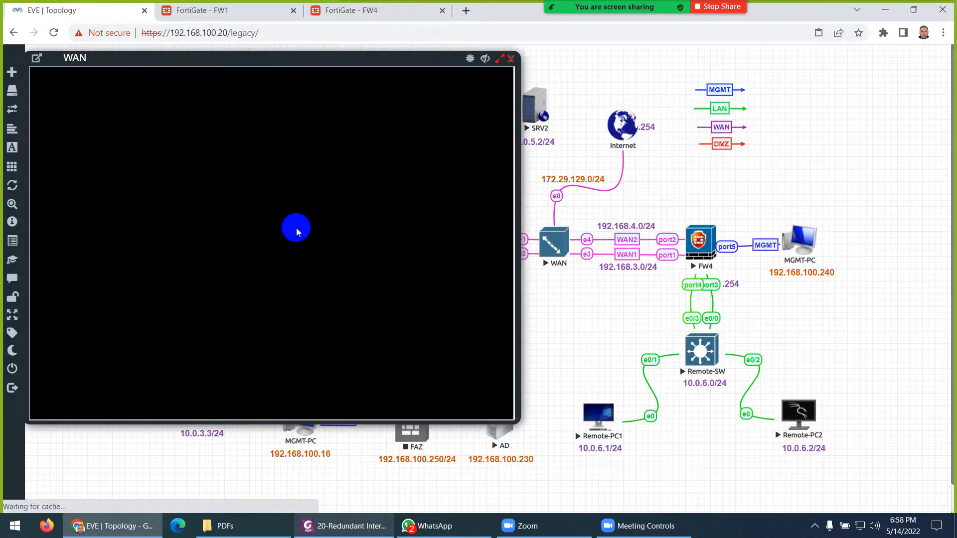
pyautogui.press('Return')
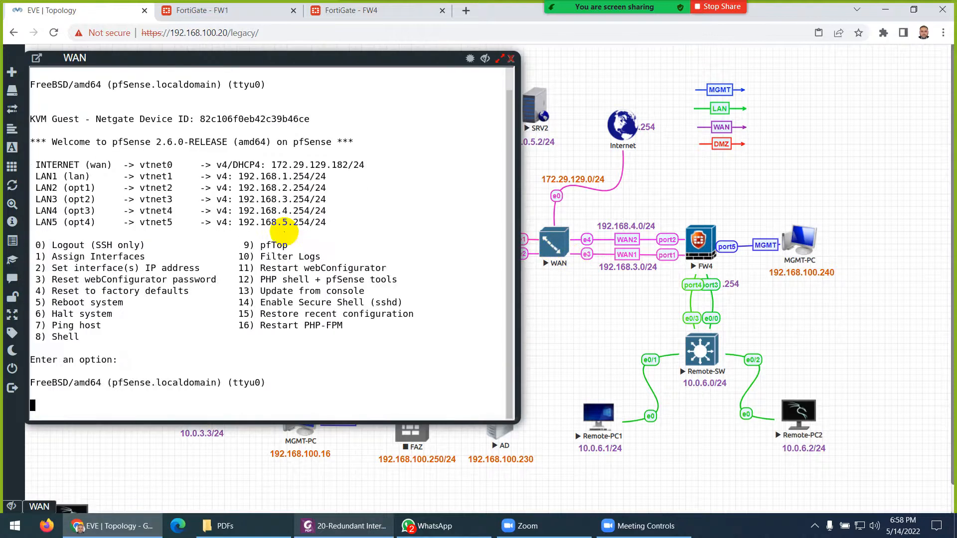
pyautogui.press('Return')
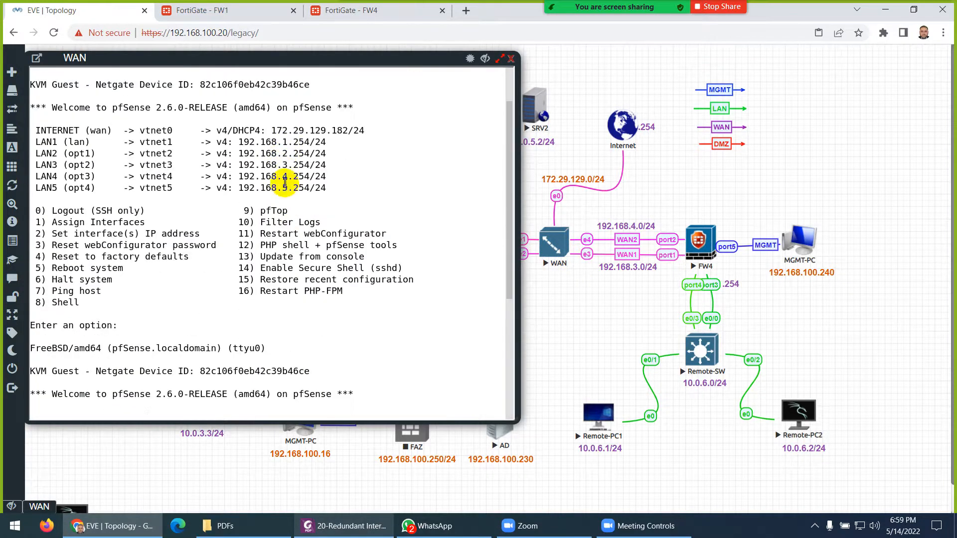
pyautogui.moveTo(338, 165); pyautogui.dragTo(237, 165)
pyautogui.hotkey('ctrl', 'c')
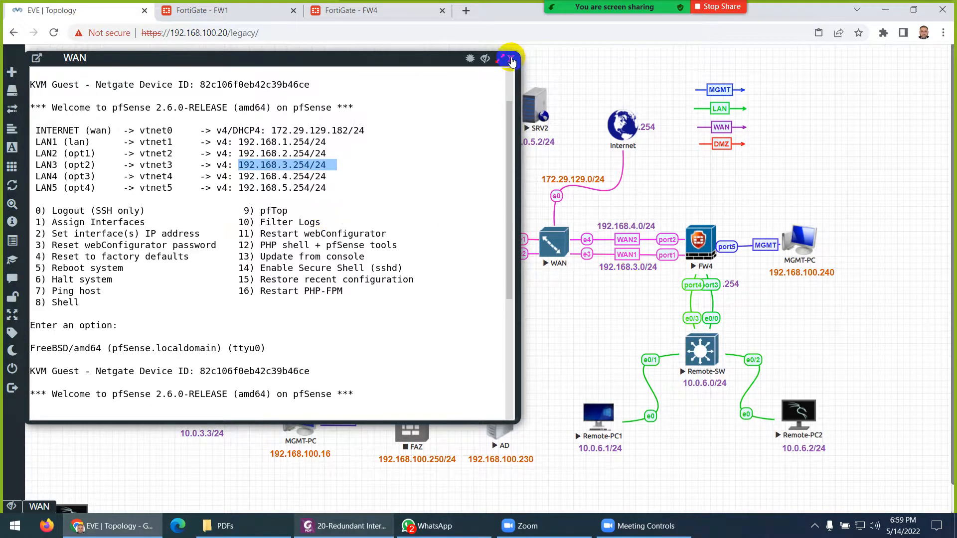
pyautogui.click(511, 58)
pyautogui.click(372, 11)
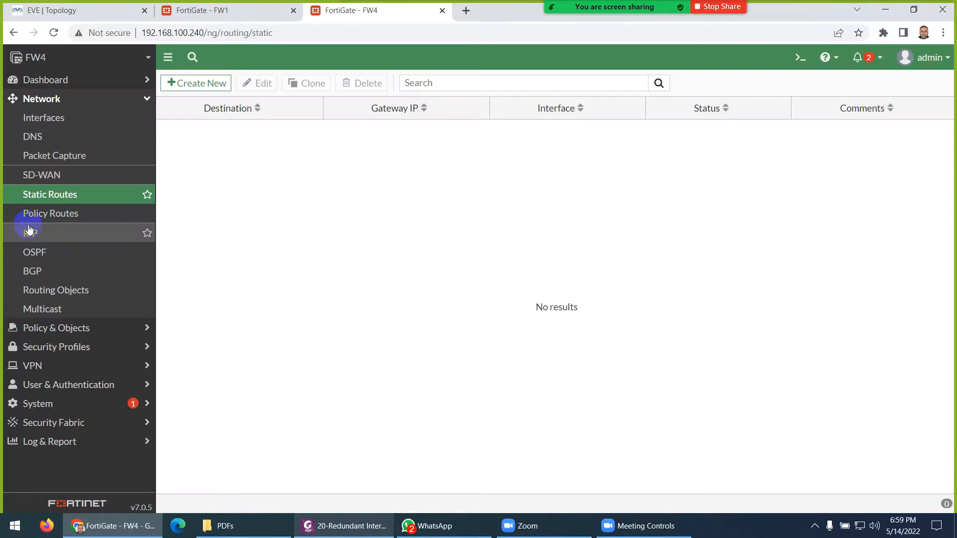
# - Create a 0.0.0.0/0 static route on FW4 via gateway 192.168.3.254 on WAN-1 (port1)
pyautogui.click(191, 82)
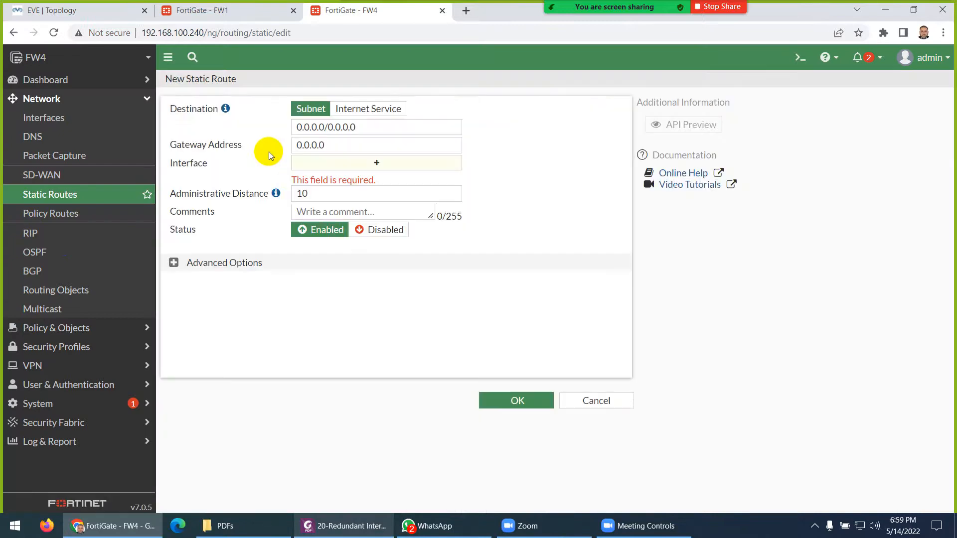
pyautogui.moveTo(336, 141); pyautogui.dragTo(305, 145)
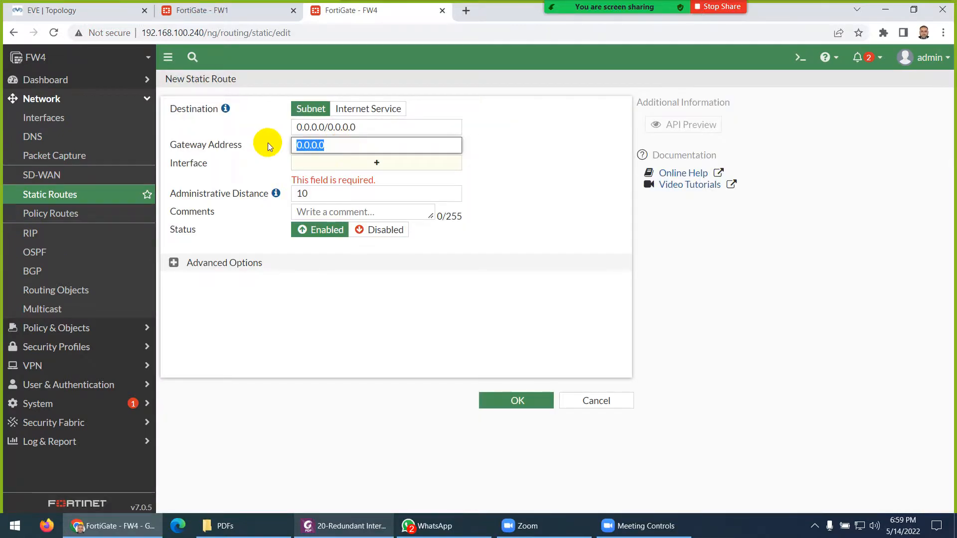
pyautogui.hotkey('ctrl', 'v')
pyautogui.press('BackSpace')
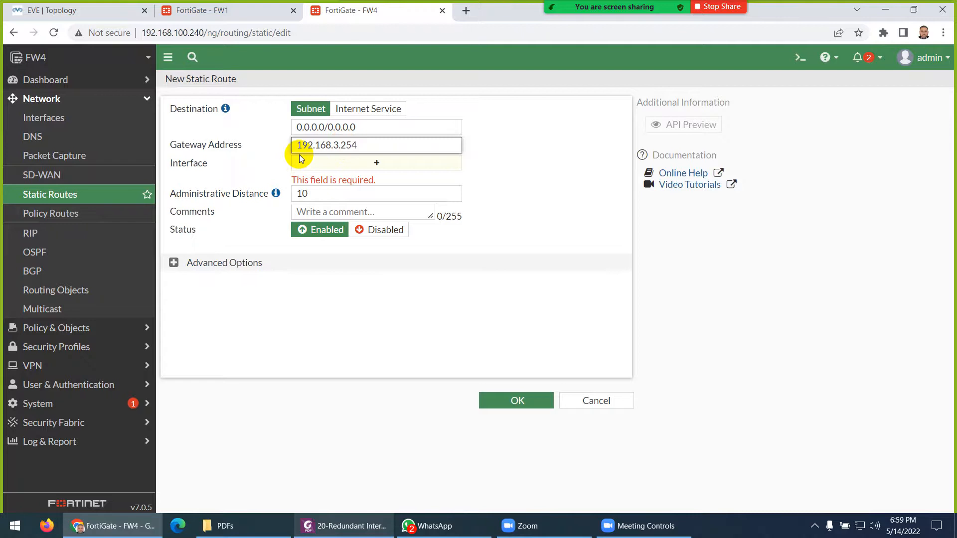
pyautogui.click(258, 169)
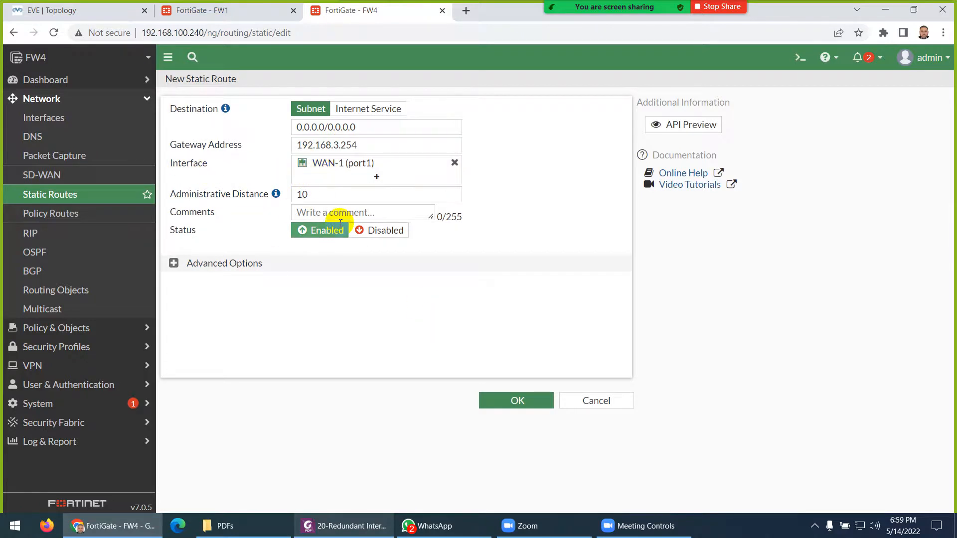
pyautogui.click(517, 400)
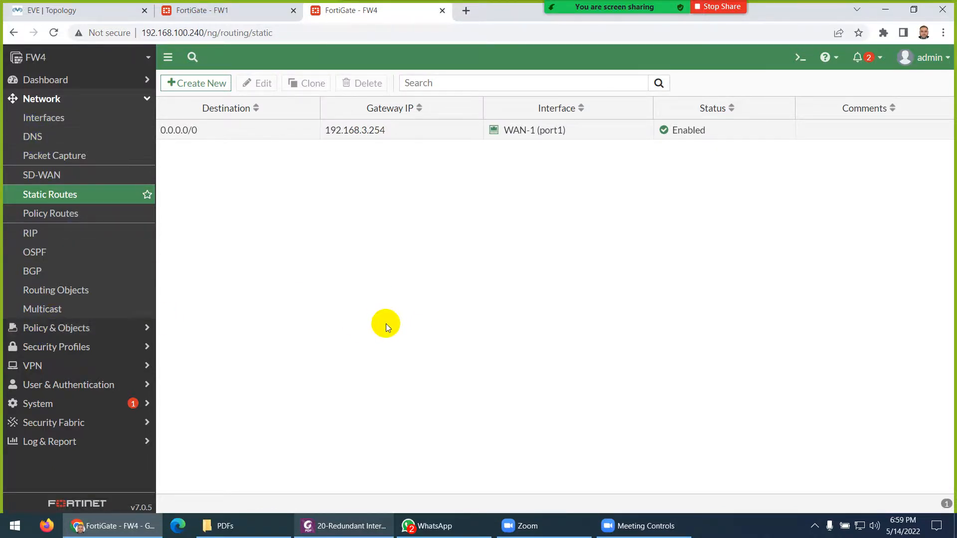
pyautogui.click(75, 10)
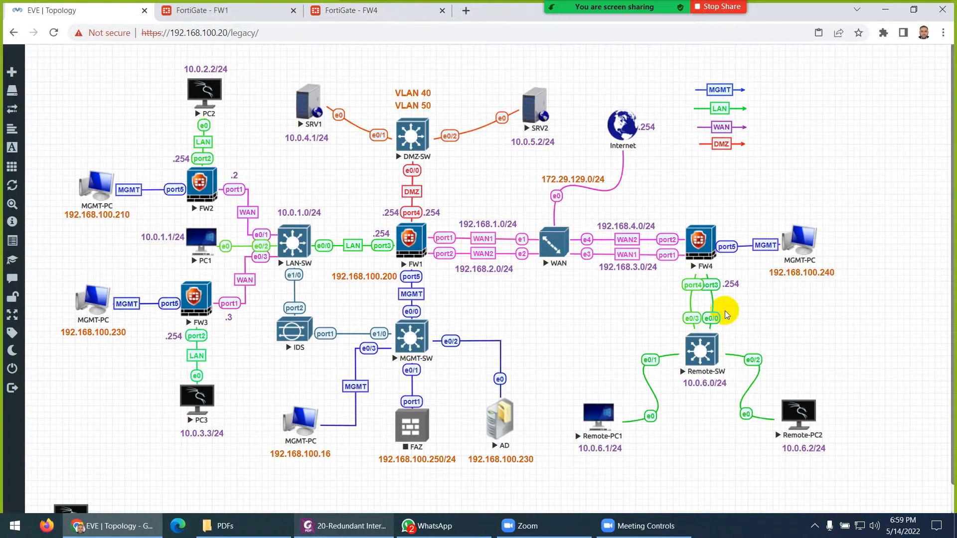
pyautogui.click(348, 530)
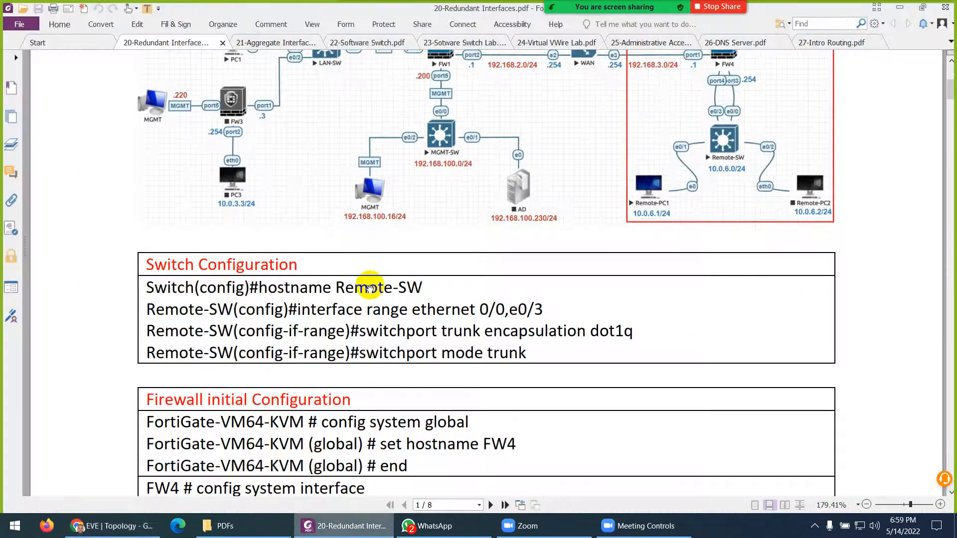
pyautogui.scroll(-2, 366, 264)
pyautogui.scroll(-1, 373, 229)
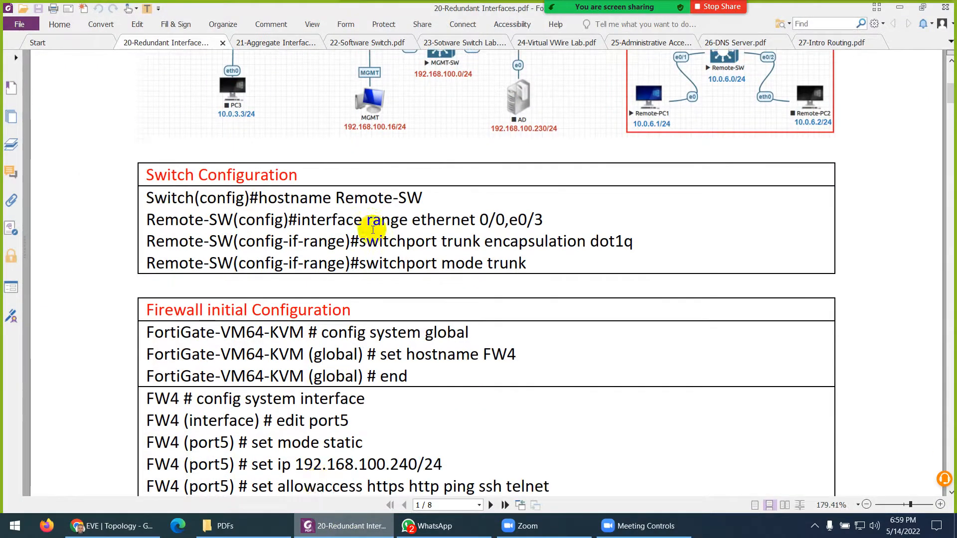
pyautogui.click(323, 532)
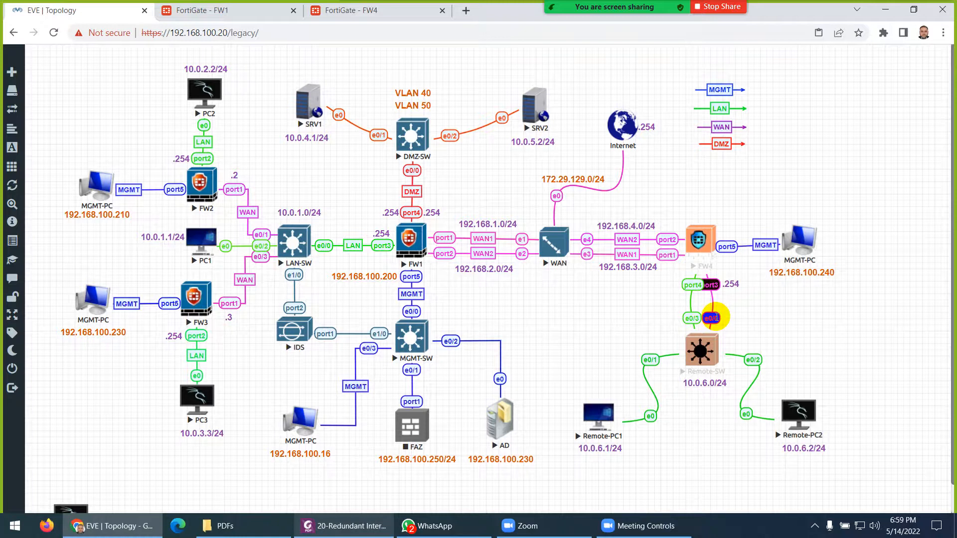
# - Set the switch hostname to Remote-SW in config mode and save it with 'do wr'
pyautogui.click(698, 354)
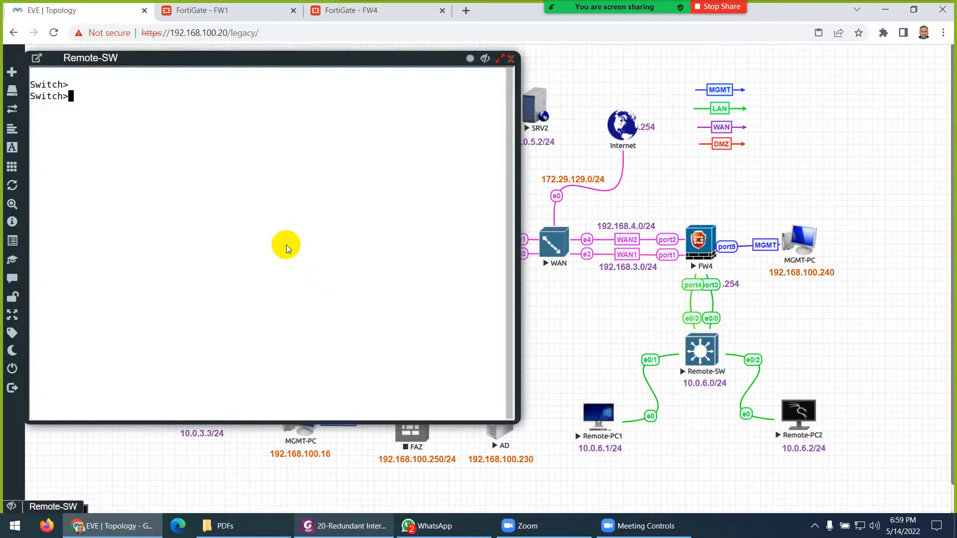
pyautogui.write('cofig')
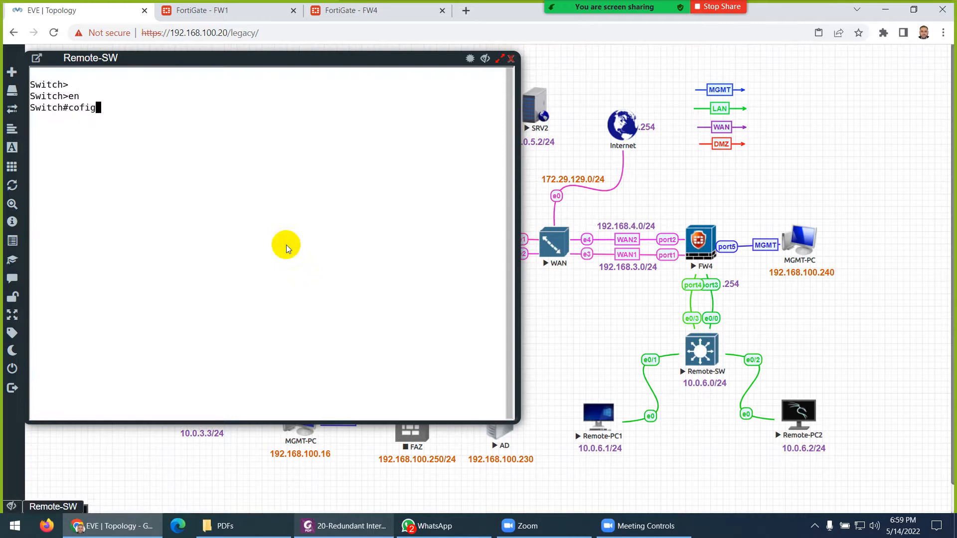
pyautogui.write(' t')
pyautogui.press('Return')
pyautogui.write('config t')
pyautogui.press('Return')
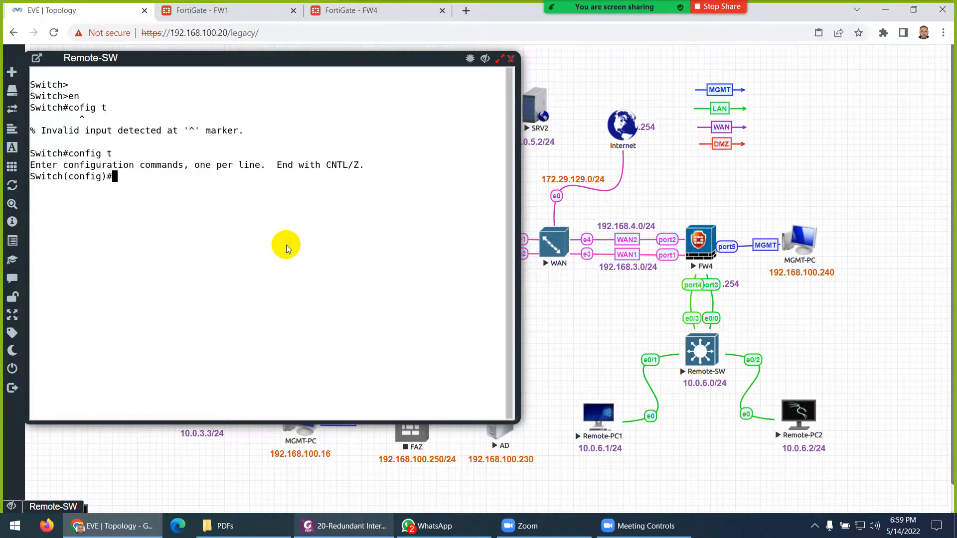
pyautogui.write('ho')
pyautogui.press('Tab')
pyautogui.write('Re')
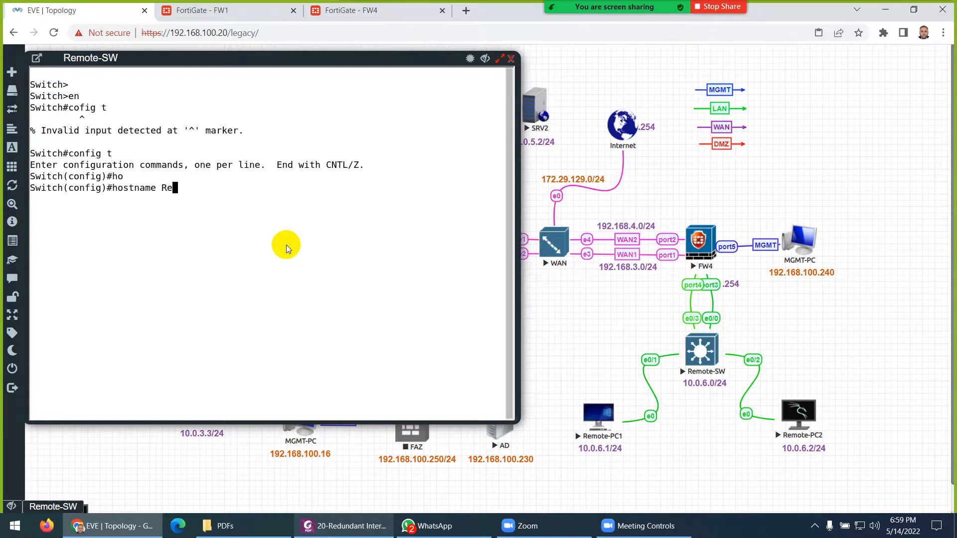
pyautogui.write('mote-SW')
pyautogui.press('Return')
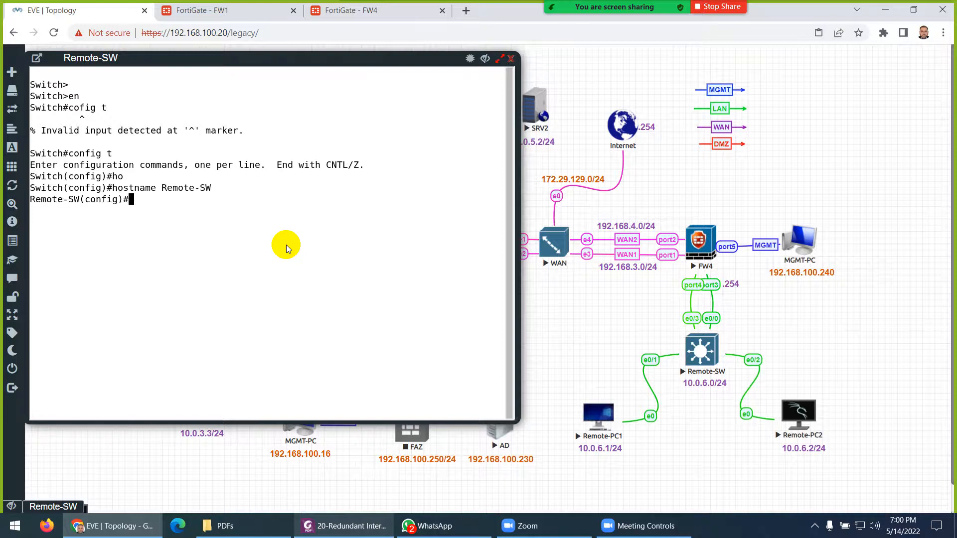
pyautogui.write('do wr')
pyautogui.press('Return')
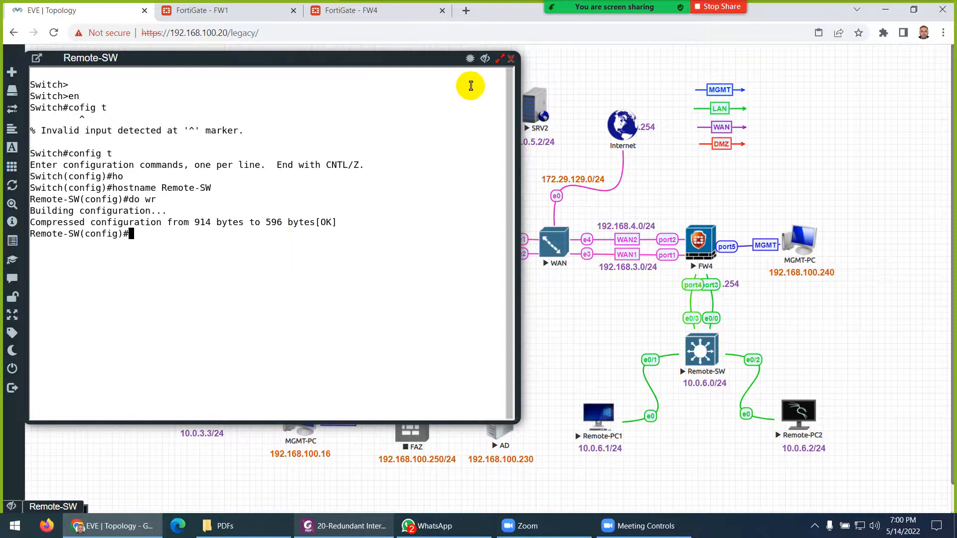
pyautogui.click(510, 61)
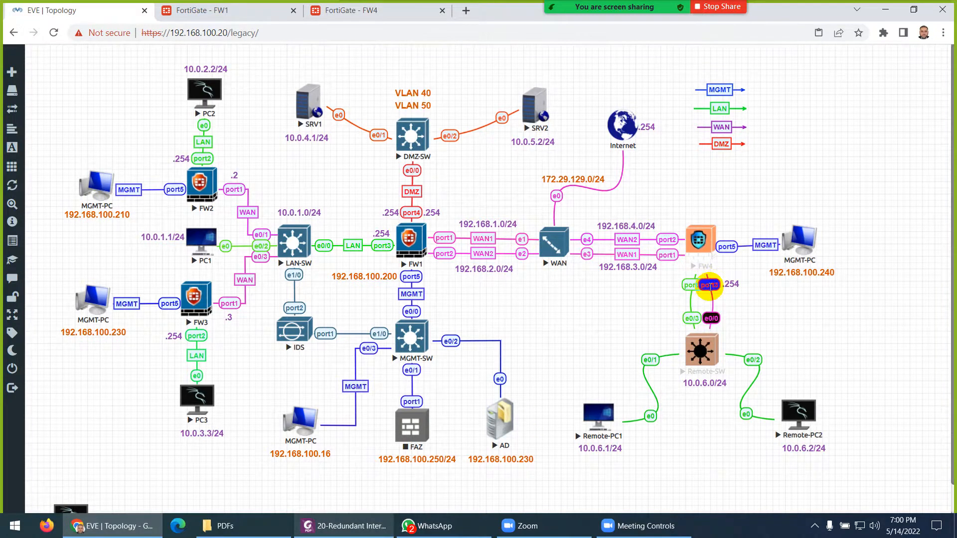
# - Read the guide's Network > Interfaces > Create New > Interface step, then minimize the PDF
pyautogui.click(352, 526)
pyautogui.scroll(-5, 358, 394)
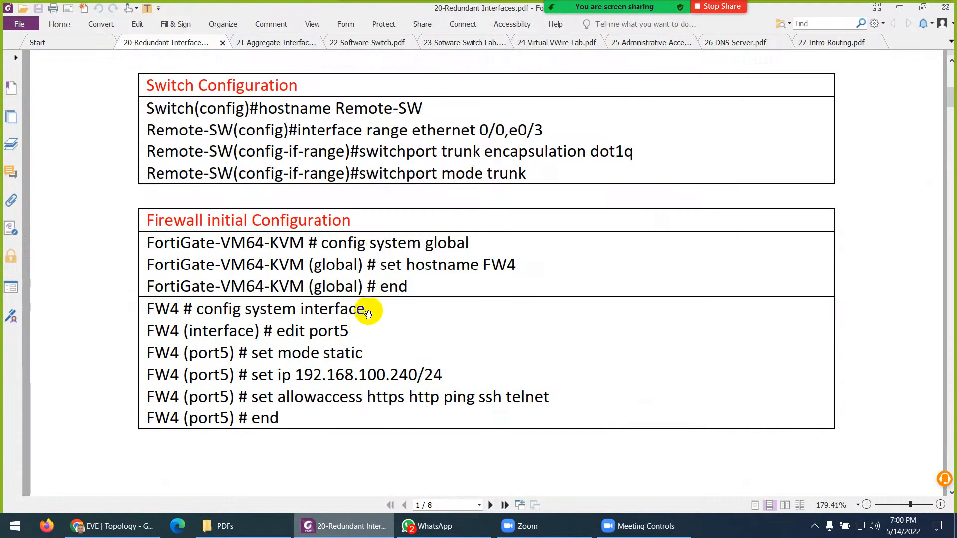
pyautogui.scroll(-15, 373, 346)
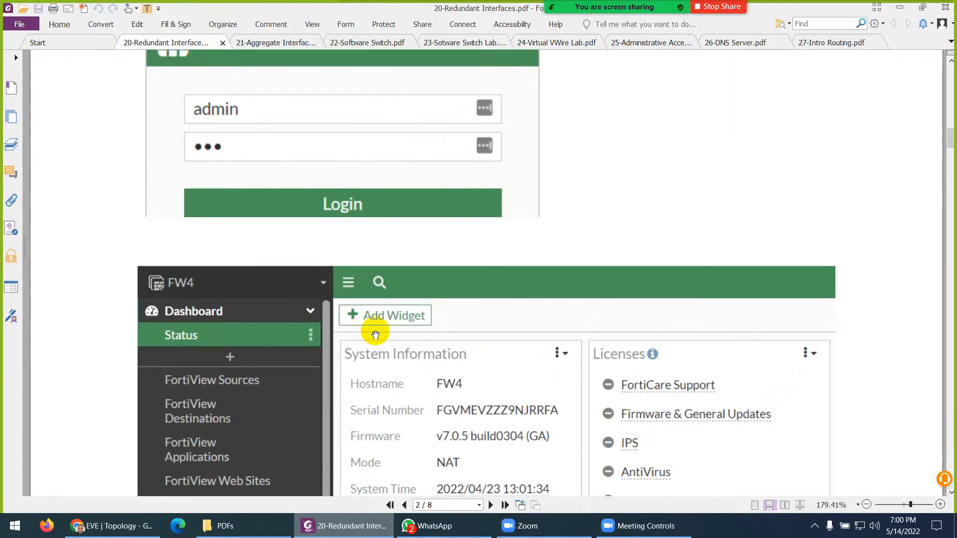
pyautogui.scroll(-4, 376, 335)
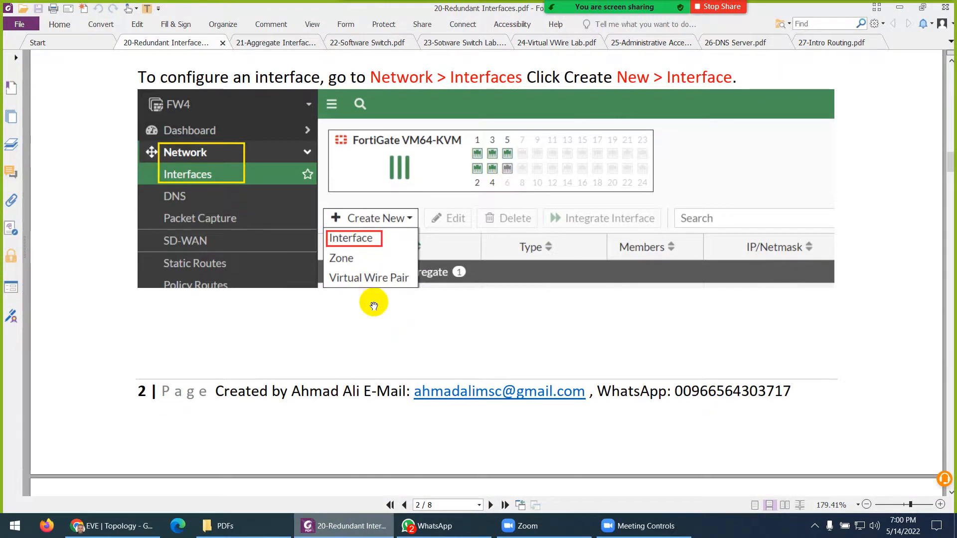
pyautogui.click(341, 533)
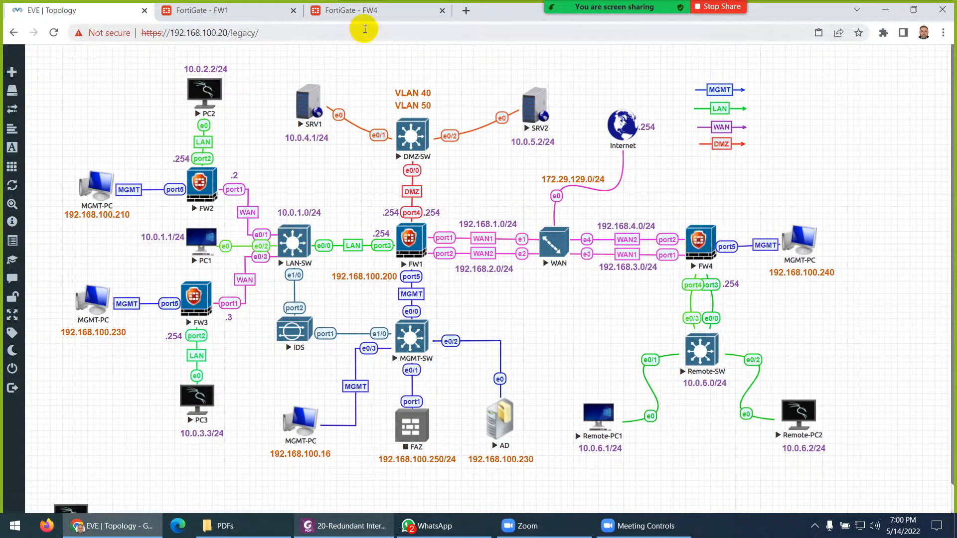
# - Start a new interface from FW4's Network > Interfaces list
pyautogui.click(351, 10)
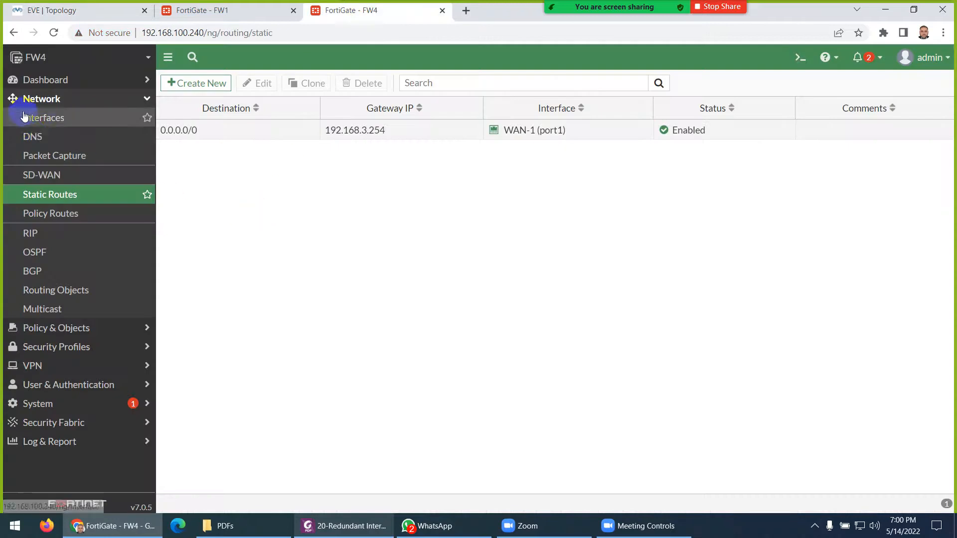
pyautogui.click(43, 117)
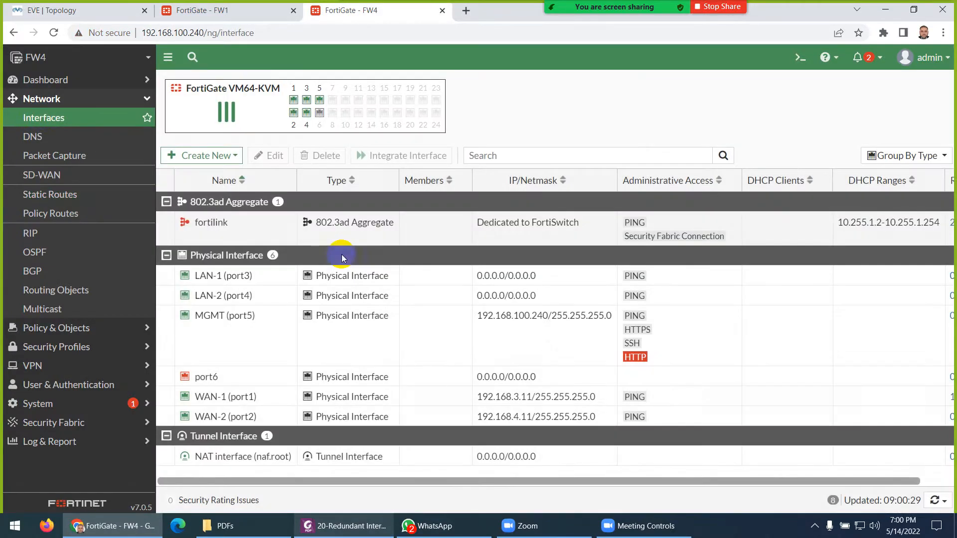
pyautogui.click(201, 159)
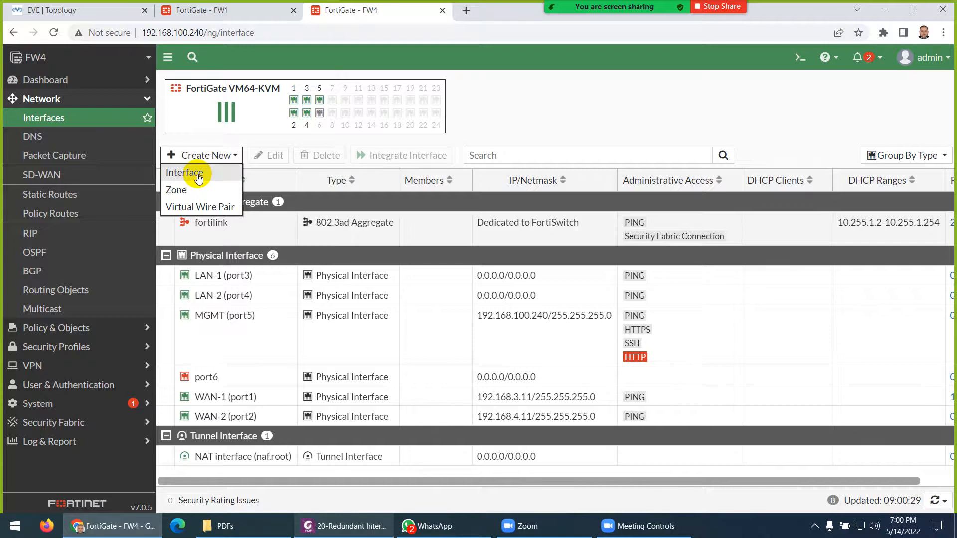
pyautogui.click(200, 175)
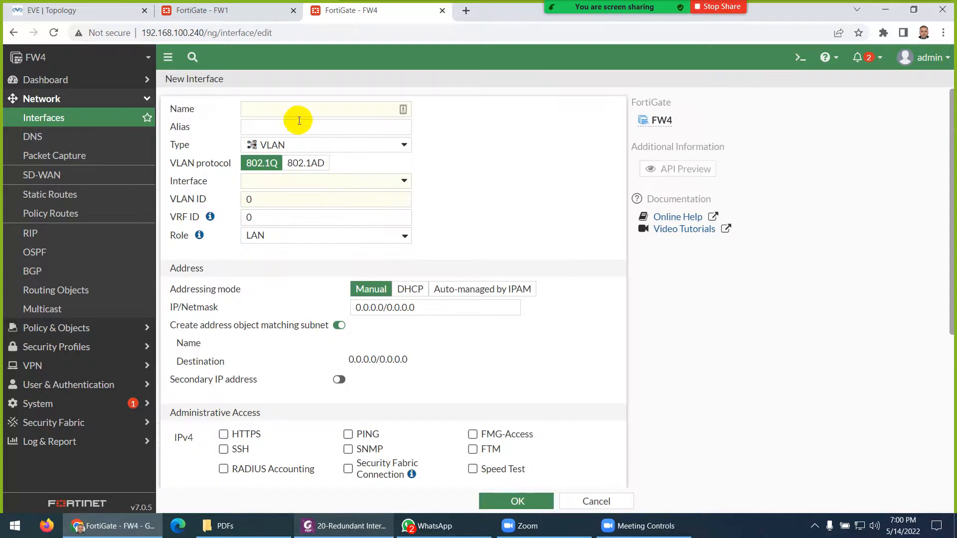
# - Fill in name RED-INT, alias RED-Interface and type Redundant Interface
pyautogui.click(295, 107)
pyautogui.write('RED-INT')
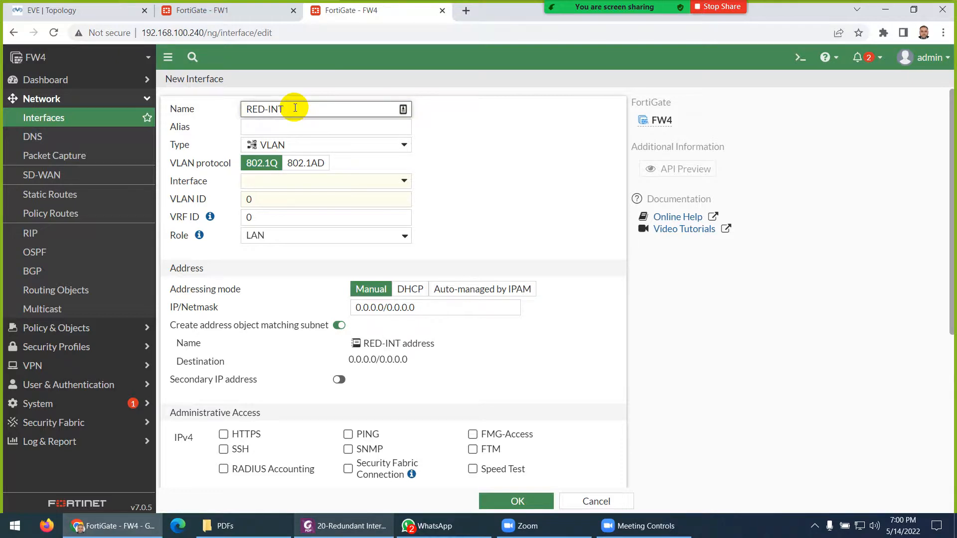
pyautogui.click(273, 128)
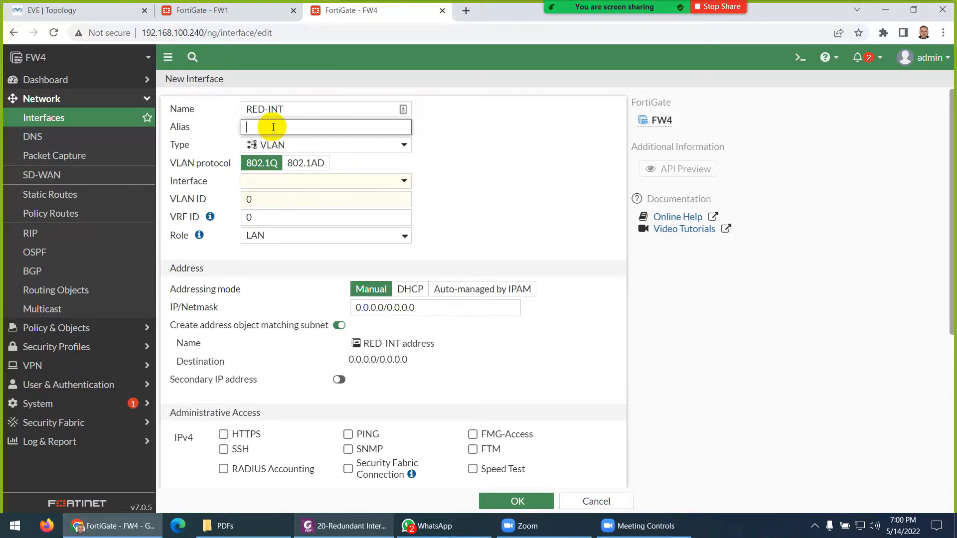
pyautogui.click(274, 144)
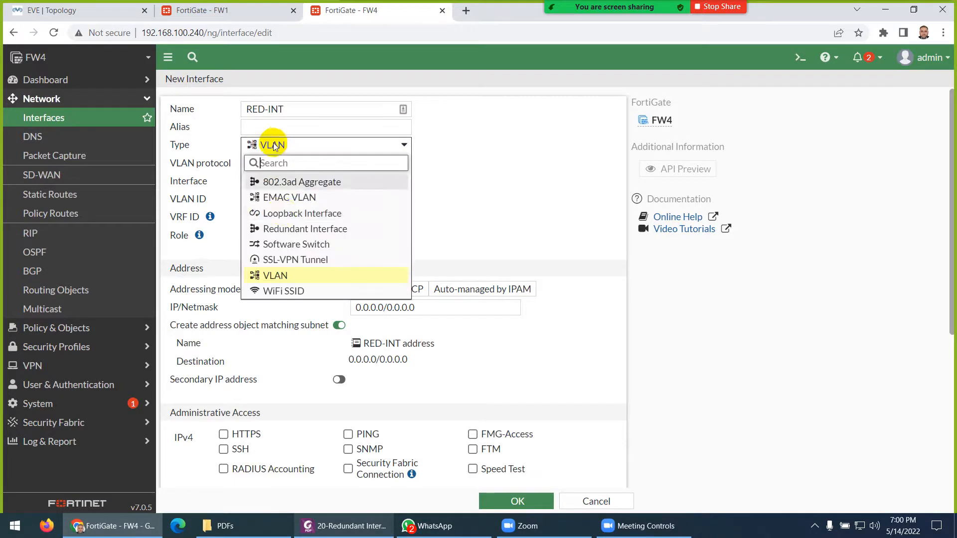
pyautogui.click(279, 230)
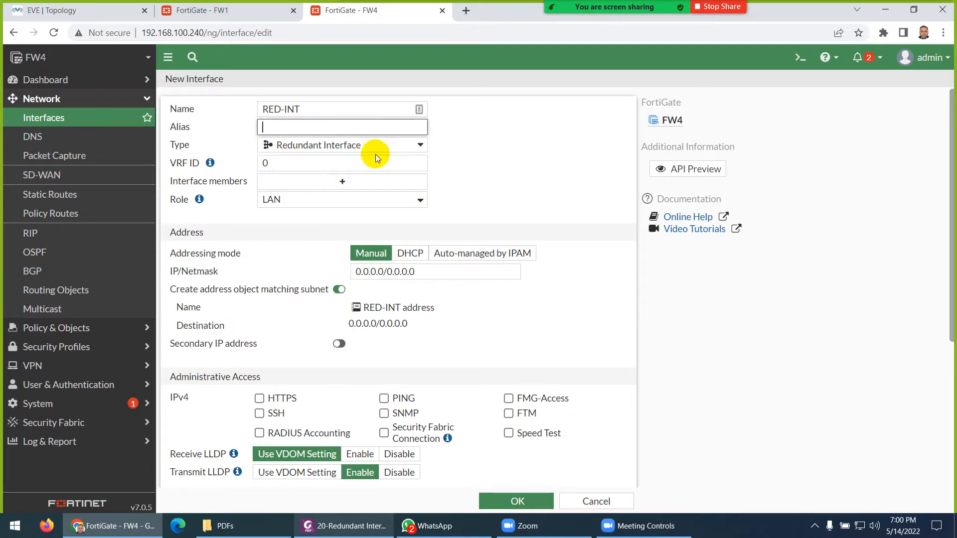
pyautogui.write('RED-Interface')
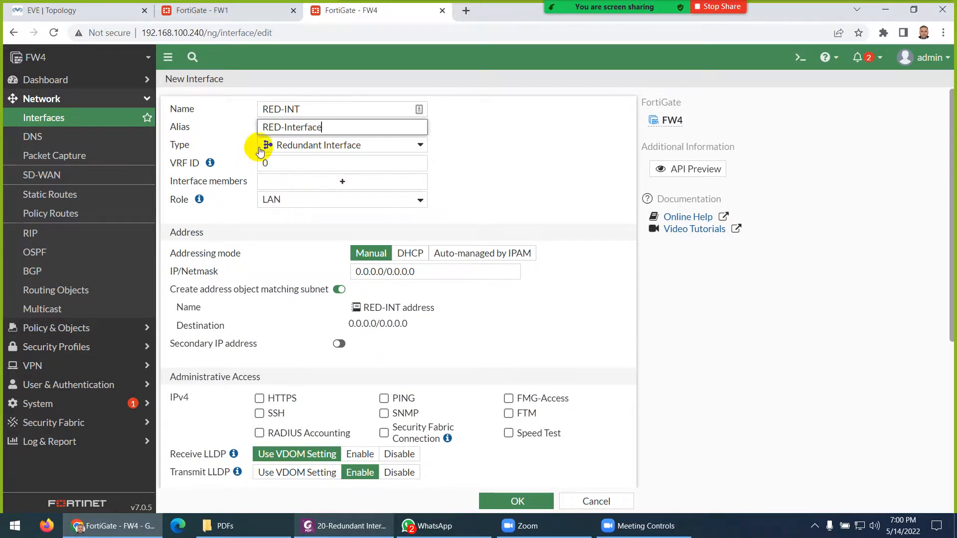
pyautogui.click(297, 151)
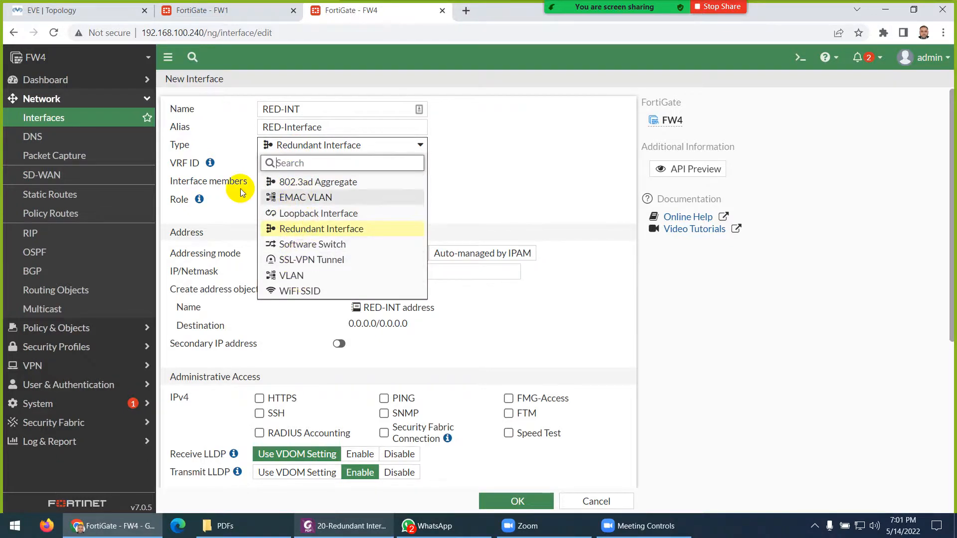
pyautogui.click(234, 163)
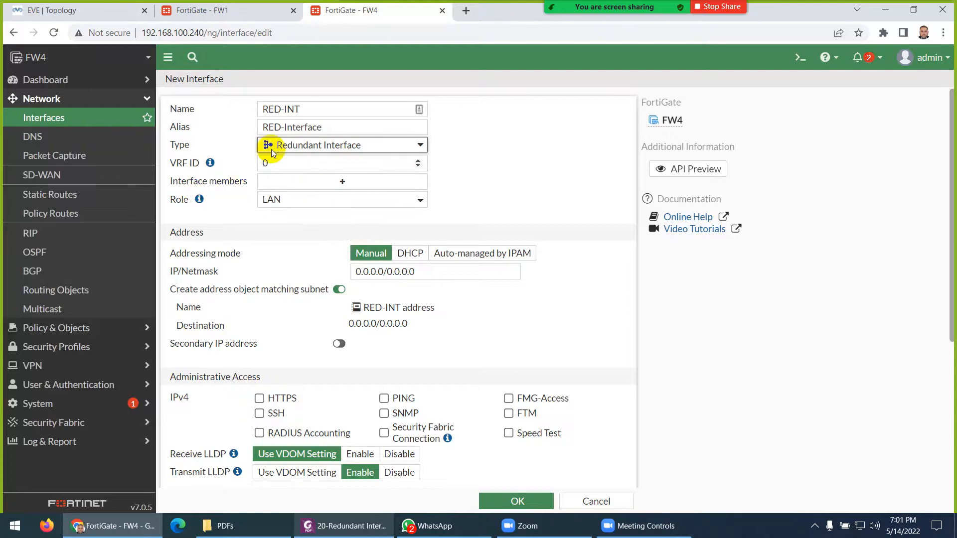
pyautogui.click(95, 17)
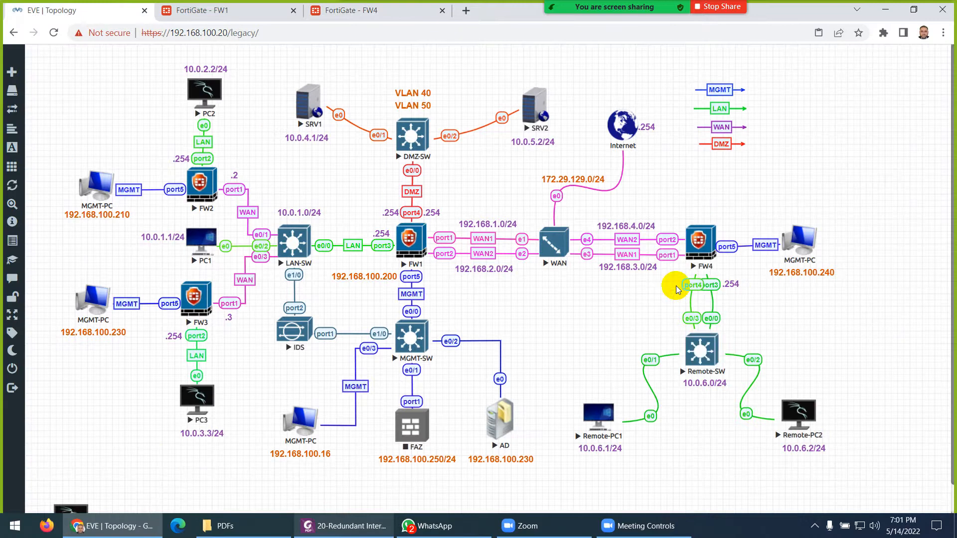
pyautogui.click(342, 15)
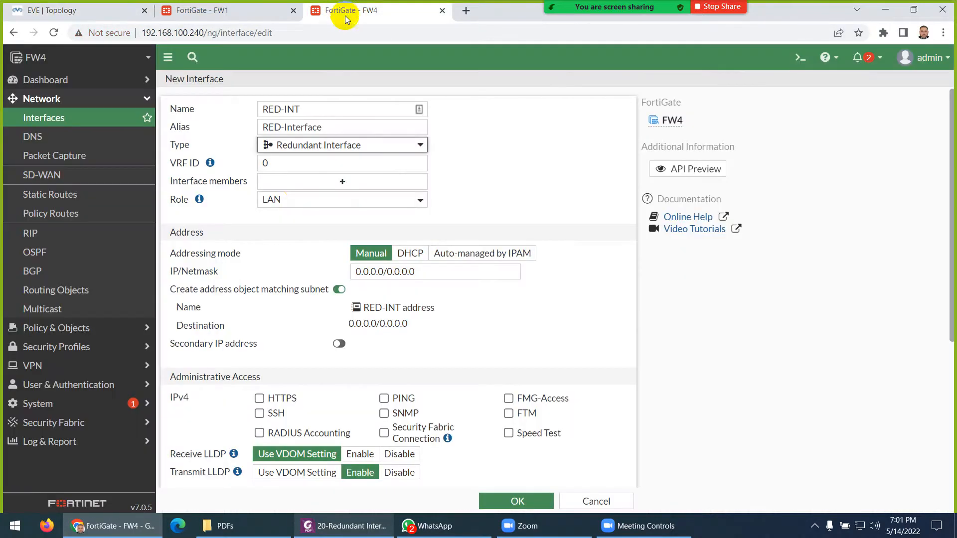
# - Add LAN-1 and LAN-2 as members, then re-add LAN-1 so LAN-2 (port4) comes first
pyautogui.click(308, 182)
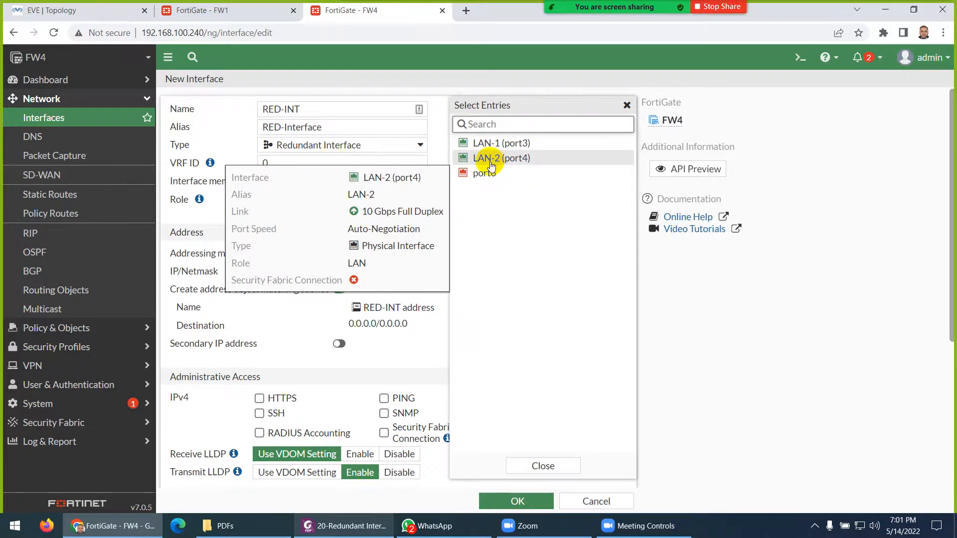
pyautogui.click(487, 144)
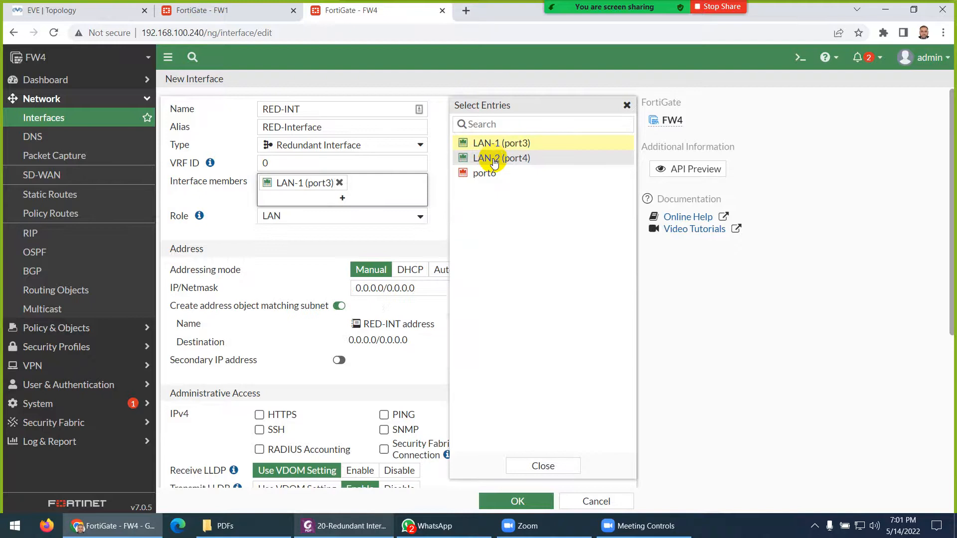
pyautogui.click(493, 159)
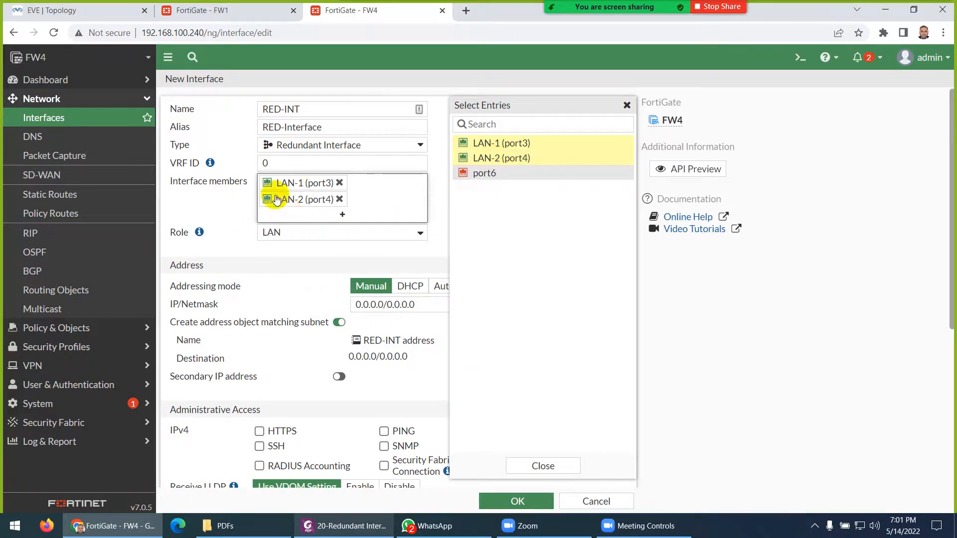
pyautogui.moveTo(318, 188)
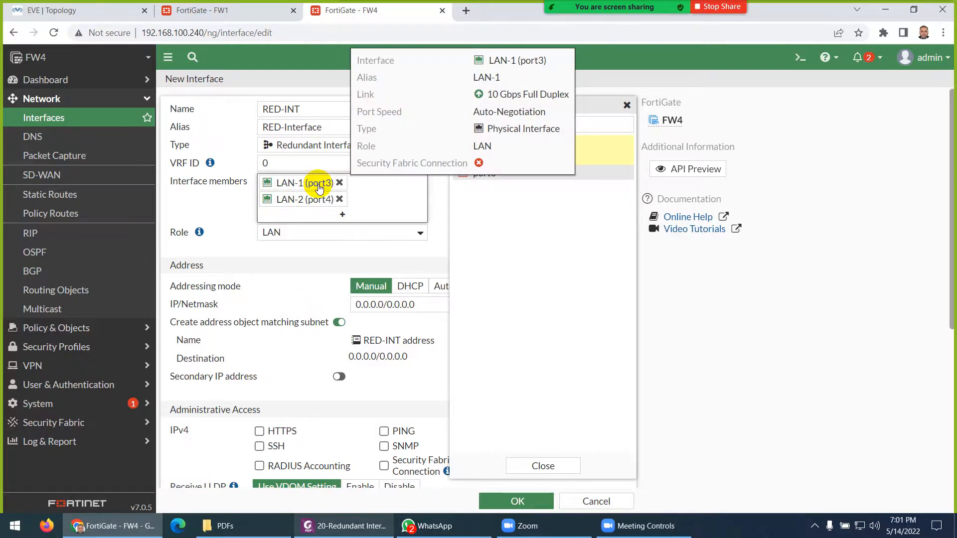
pyautogui.moveTo(323, 205)
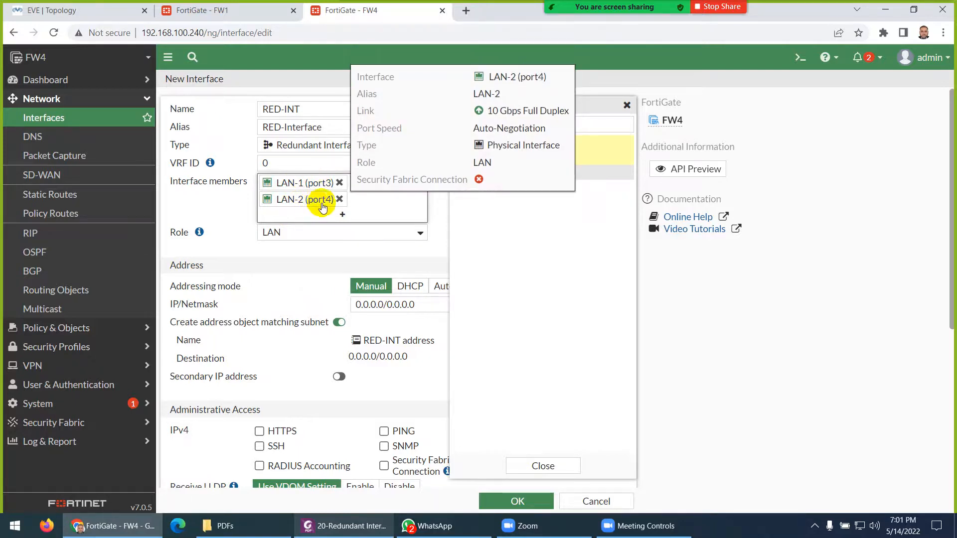
pyautogui.click(205, 201)
pyautogui.click(339, 184)
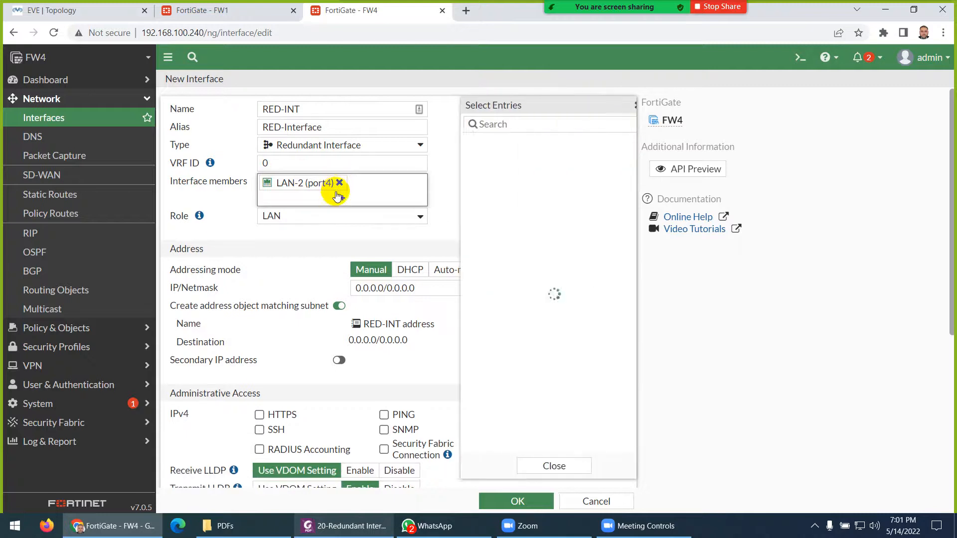
pyautogui.click(486, 143)
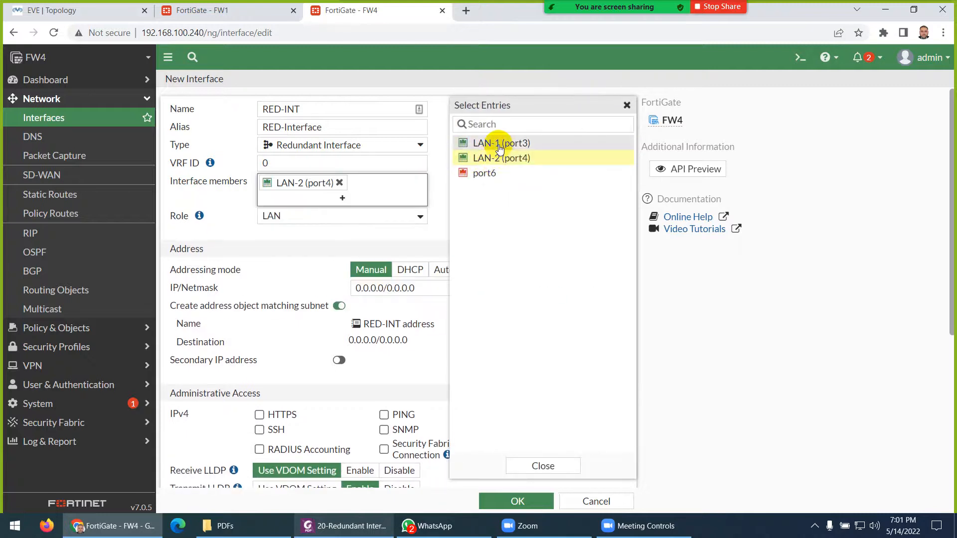
pyautogui.click(208, 206)
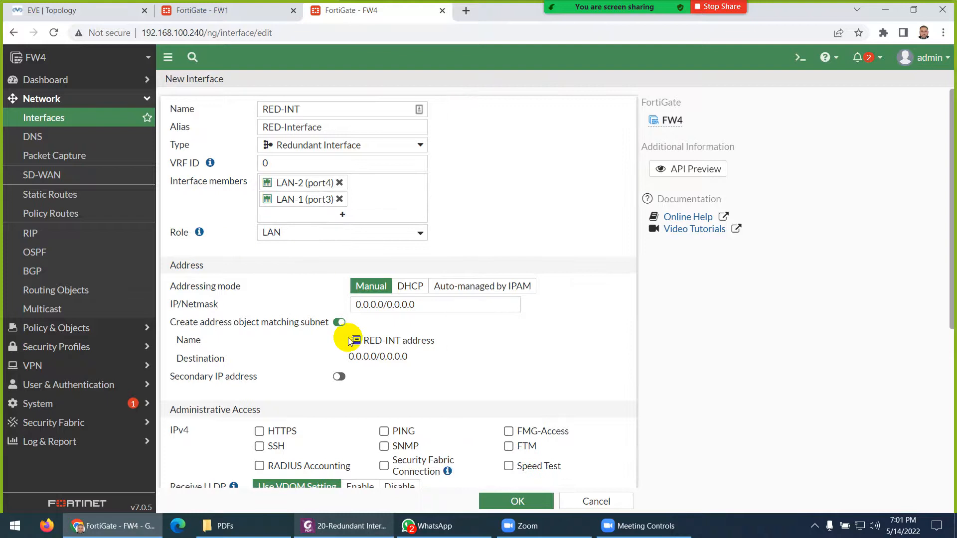
pyautogui.click(106, 16)
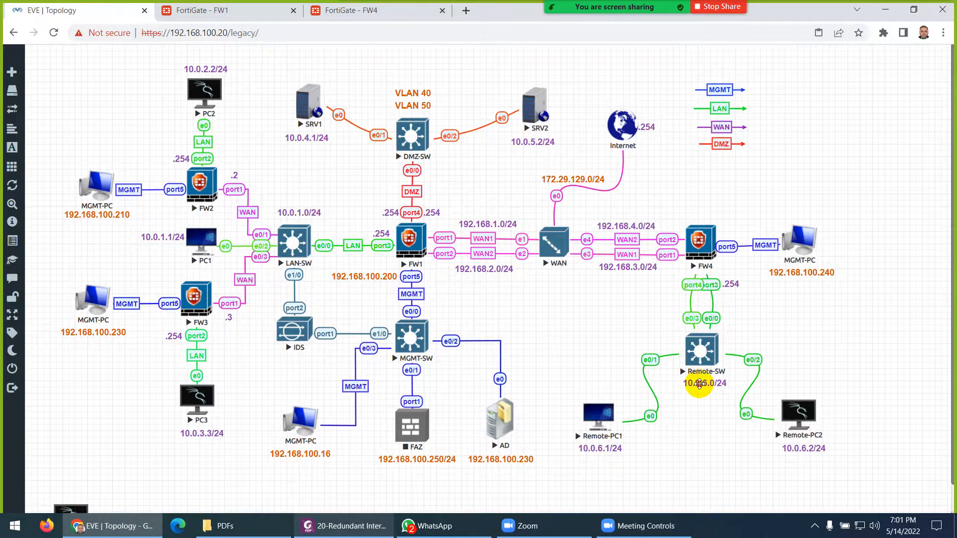
# - Enter 10.0.6.254/24 as RED-INT's IP/Netmask
pyautogui.doubleClick(699, 384)
pyautogui.hotkey('ctrl', 'c')
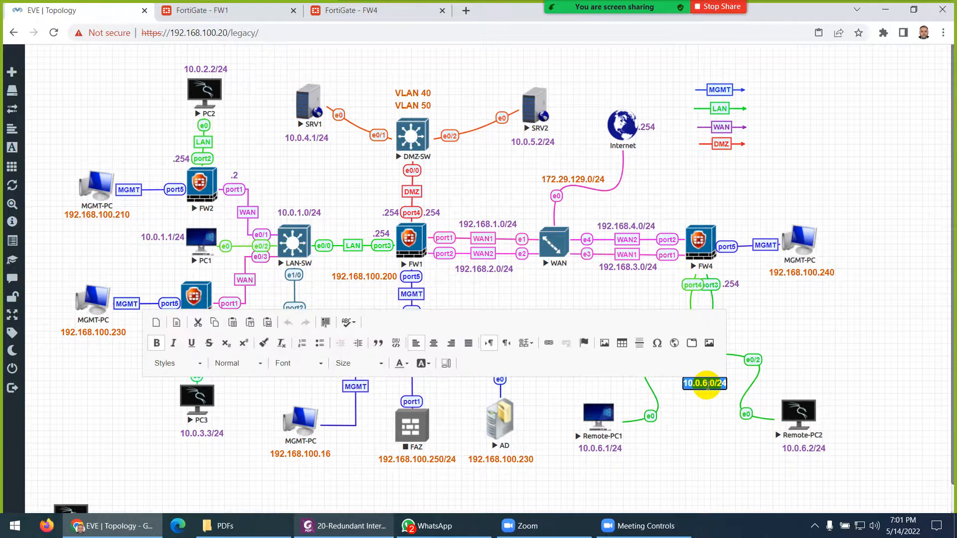
pyautogui.click(706, 400)
pyautogui.click(353, 11)
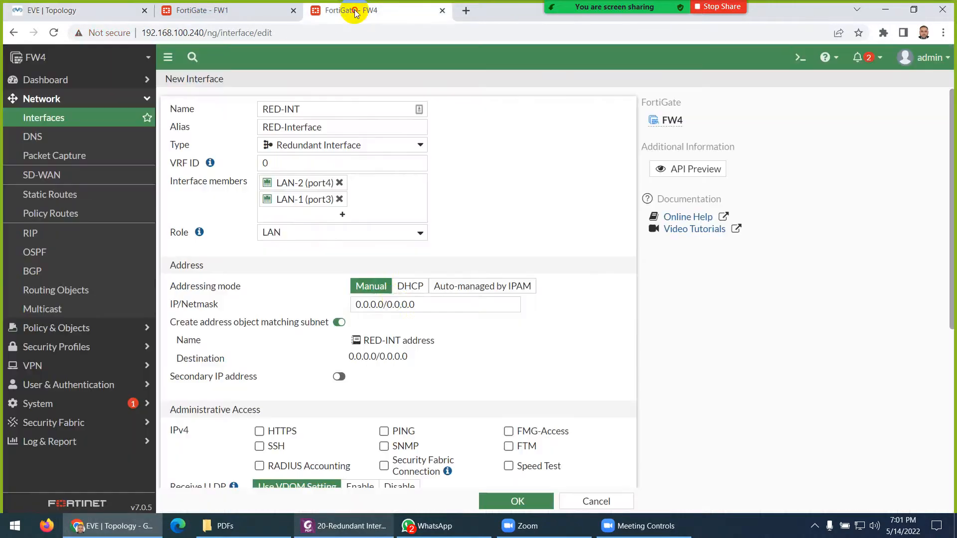
pyautogui.tripleClick(379, 305)
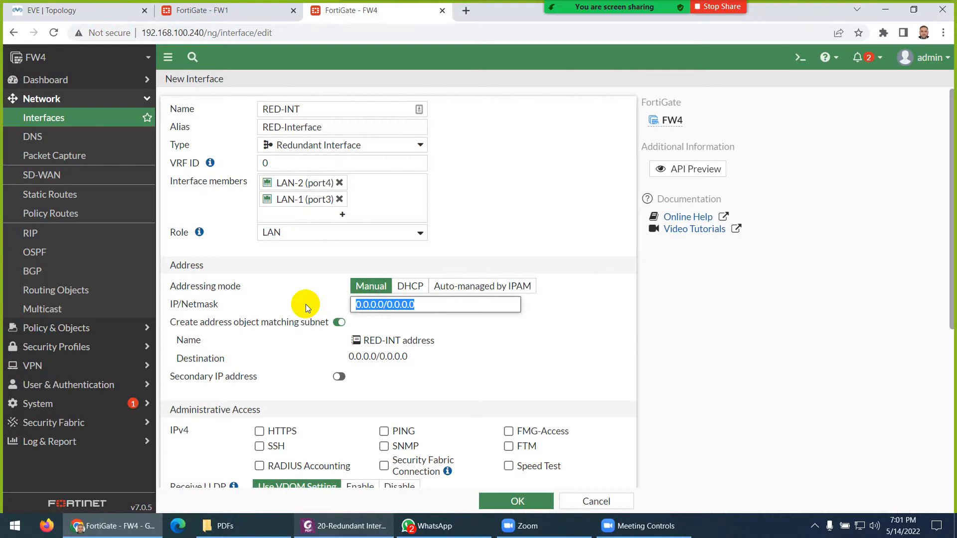
pyautogui.hotkey('ctrl', 'v')
pyautogui.click(389, 304)
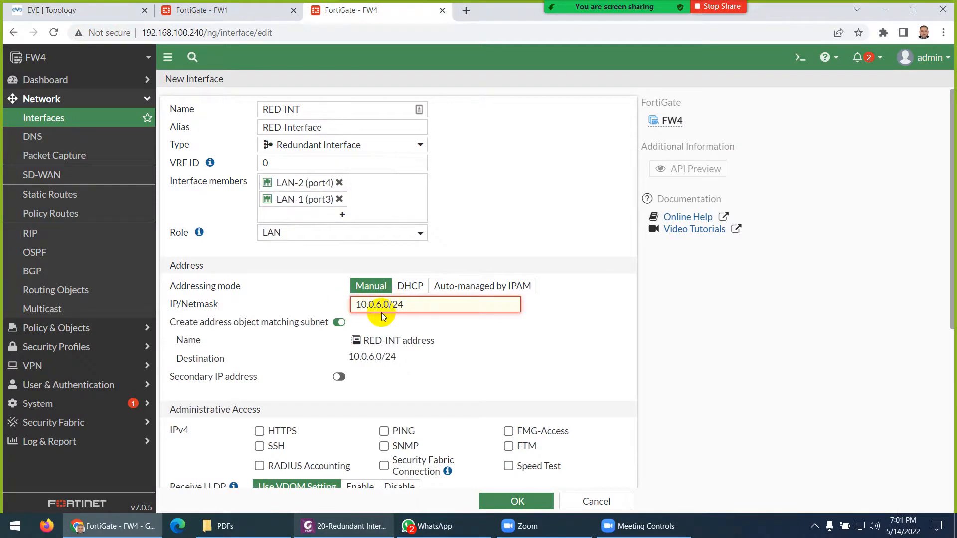
pyautogui.write('254')
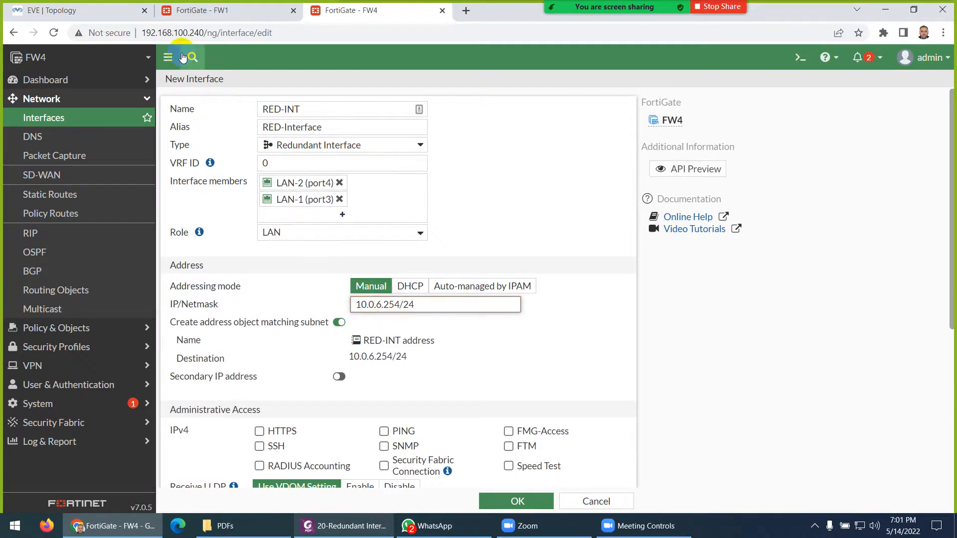
# - Allow PING on RED-INT and save the new interface
pyautogui.click(121, 14)
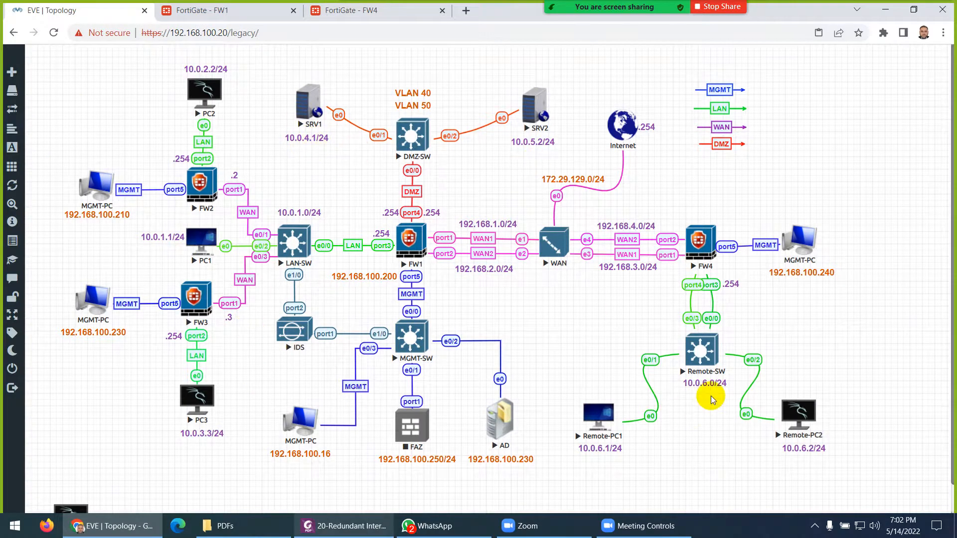
pyautogui.click(339, 15)
pyautogui.scroll(-1, 388, 373)
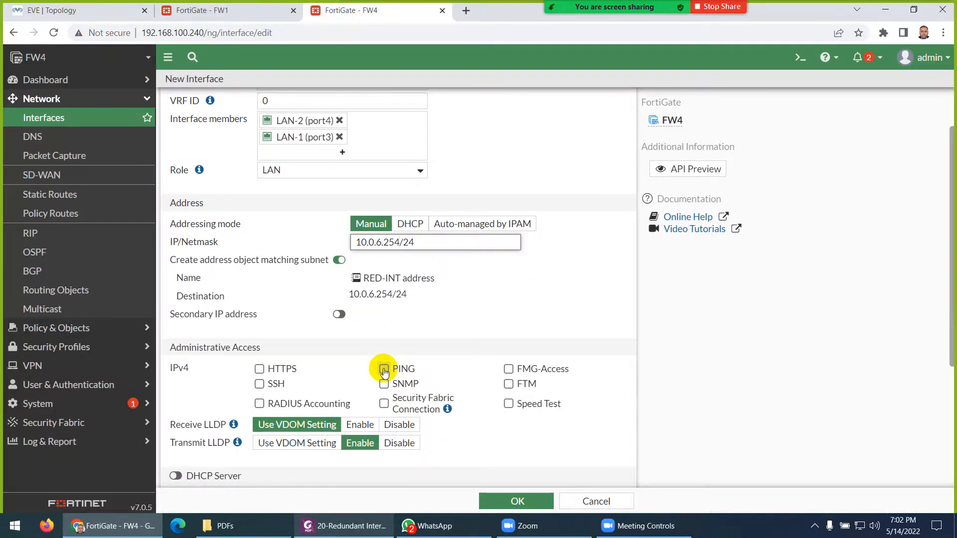
pyautogui.click(384, 369)
pyautogui.scroll(1, 269, 279)
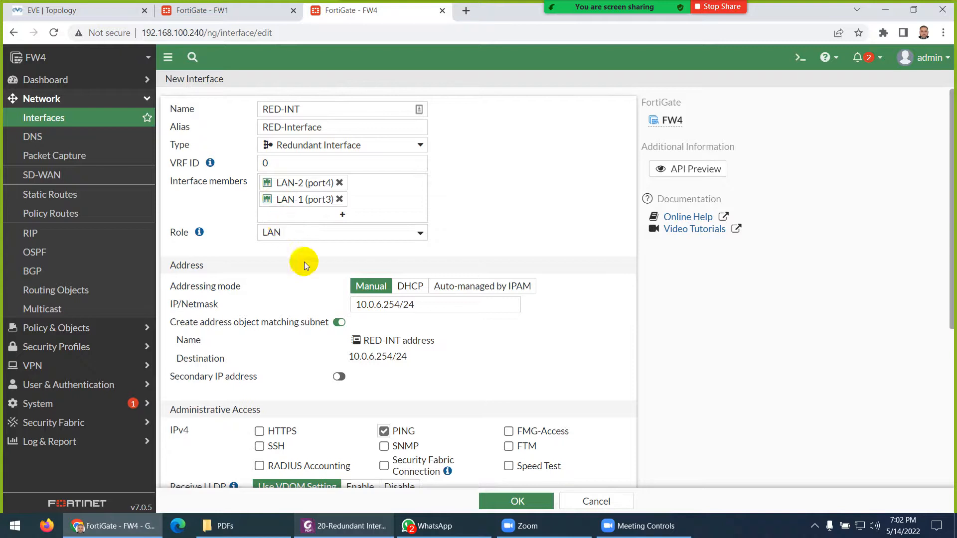
pyautogui.click(513, 501)
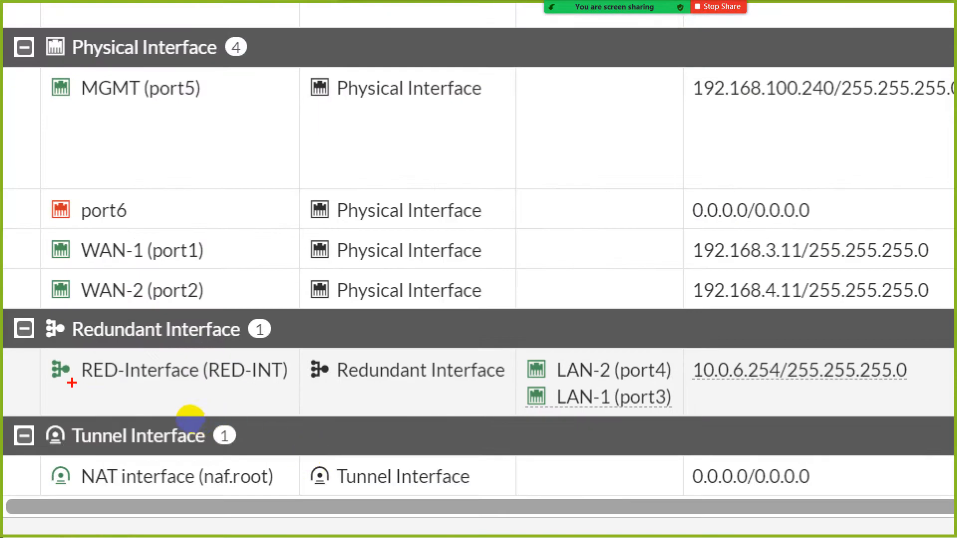
# - Mark RED-INT's name, Redundant Interface type, LAN-2/LAN-1 members and IP in the interface list
pyautogui.moveTo(72, 382); pyautogui.dragTo(199, 387)
pyautogui.moveTo(381, 385); pyautogui.dragTo(442, 382)
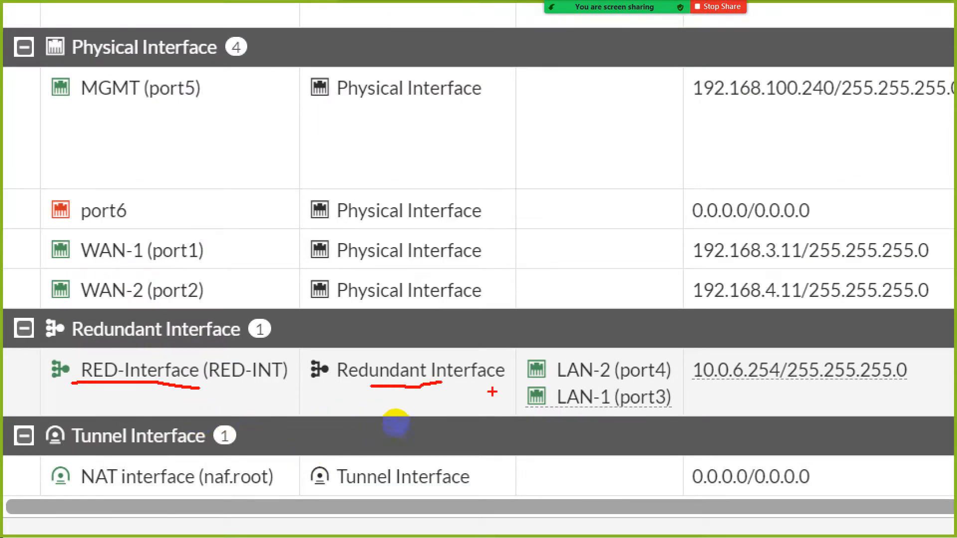
pyautogui.moveTo(646, 361); pyautogui.dragTo(667, 335)
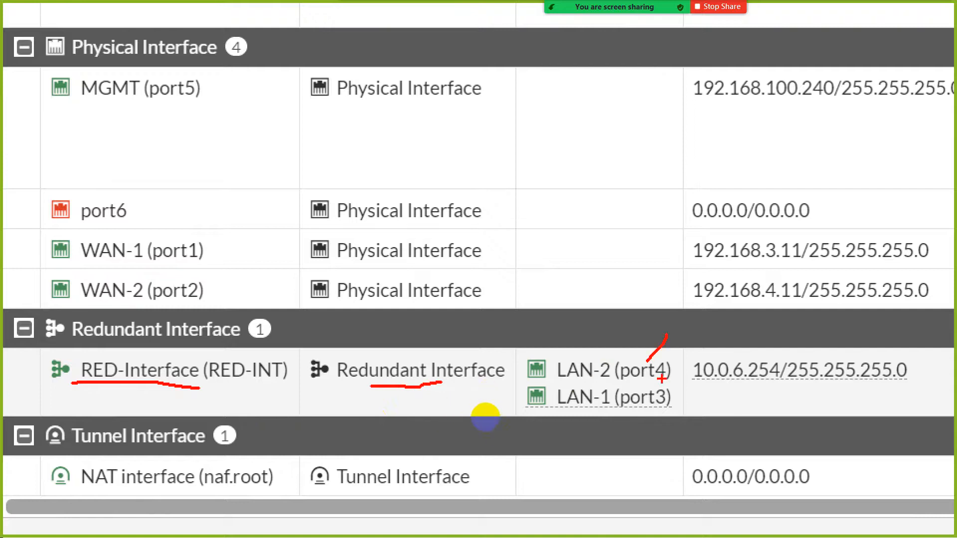
pyautogui.moveTo(650, 397); pyautogui.dragTo(675, 374)
pyautogui.moveTo(737, 387); pyautogui.dragTo(749, 404)
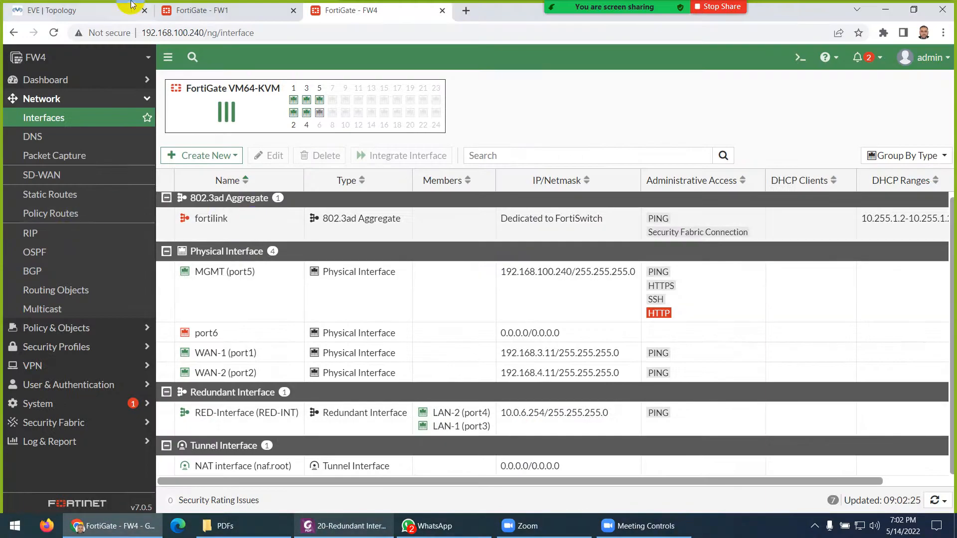
pyautogui.click(65, 9)
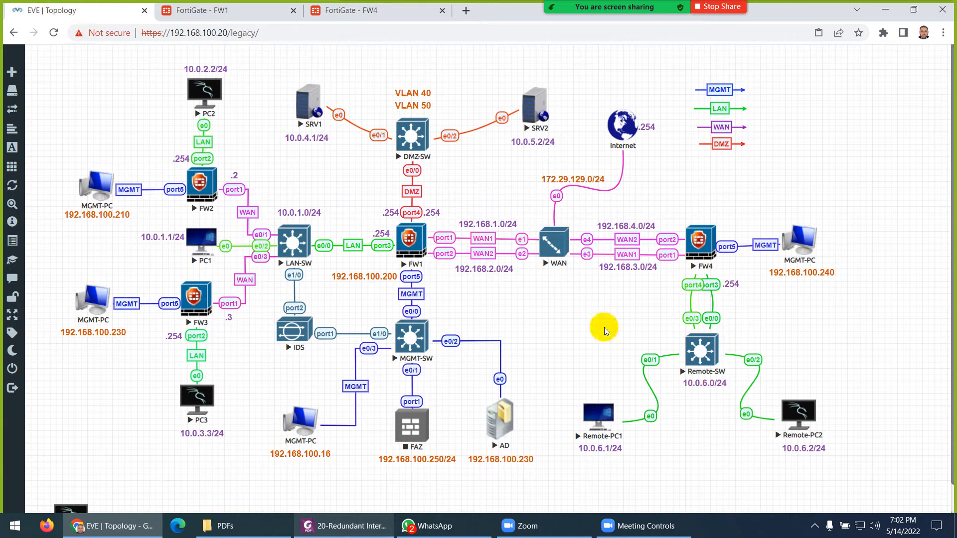
# - Open Remote-PC2's console and show the wired-default Properties dialog in Wicd Network Manager
pyautogui.click(806, 417)
pyautogui.click(278, 235)
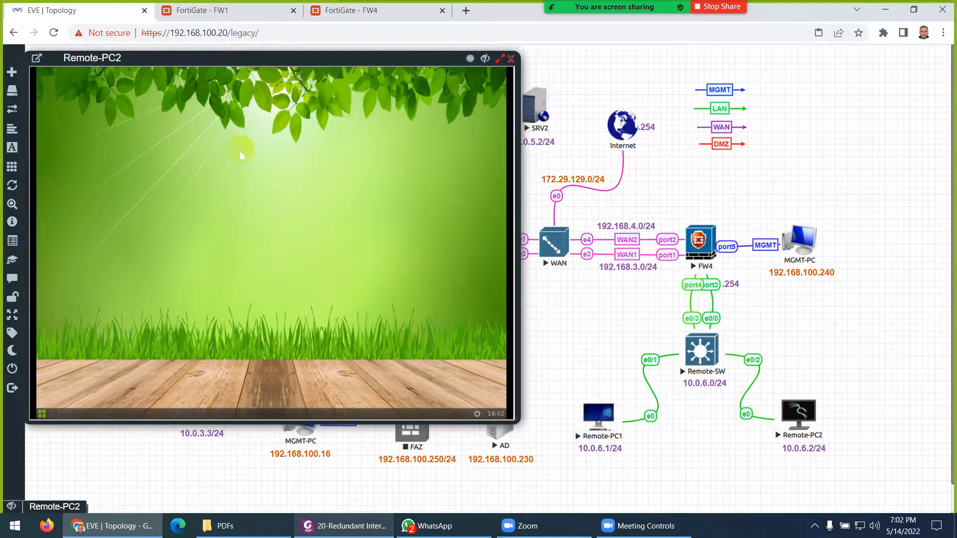
pyautogui.rightClick(241, 154)
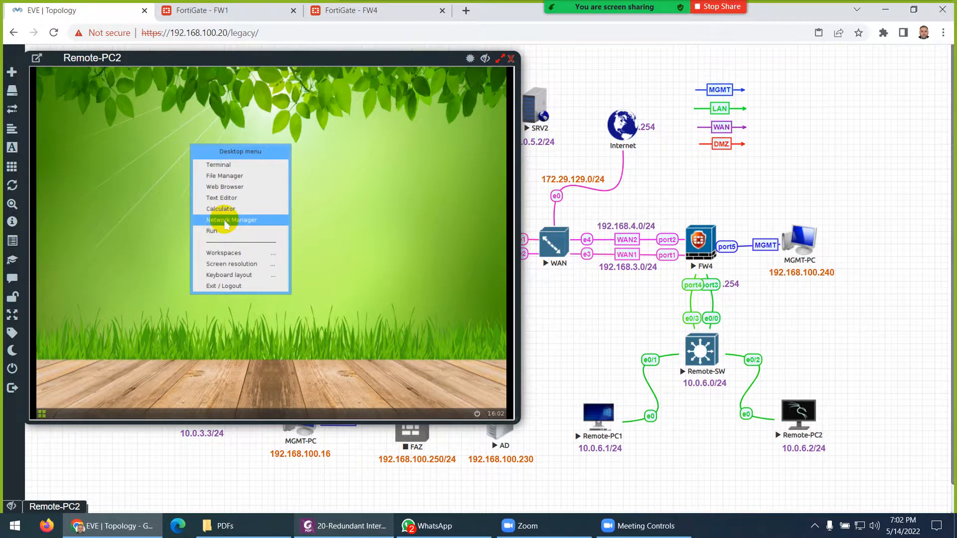
pyautogui.click(225, 220)
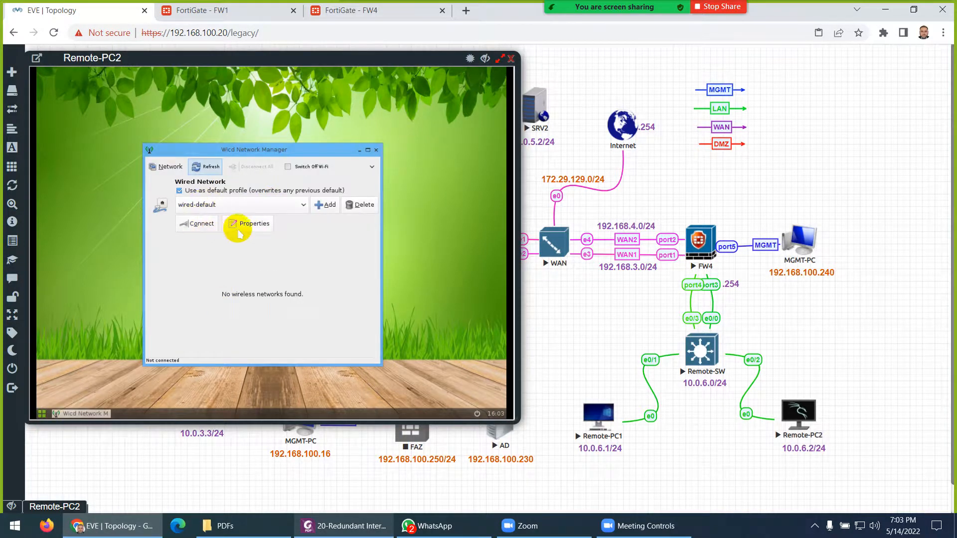
pyautogui.click(251, 229)
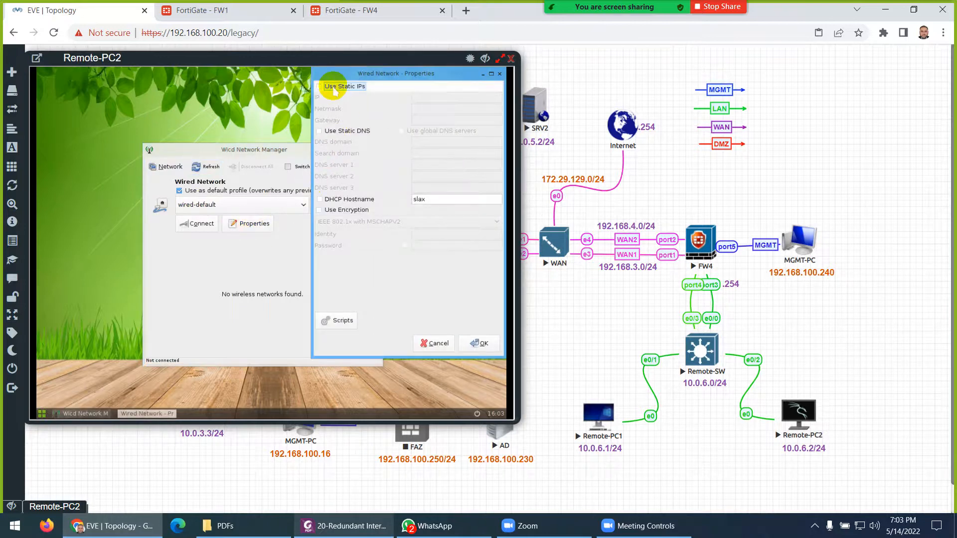
# - Switch the wired profile to static addressing and enter the IP address 10.0.6.2 and netmask
pyautogui.click(334, 90)
pyautogui.click(364, 98)
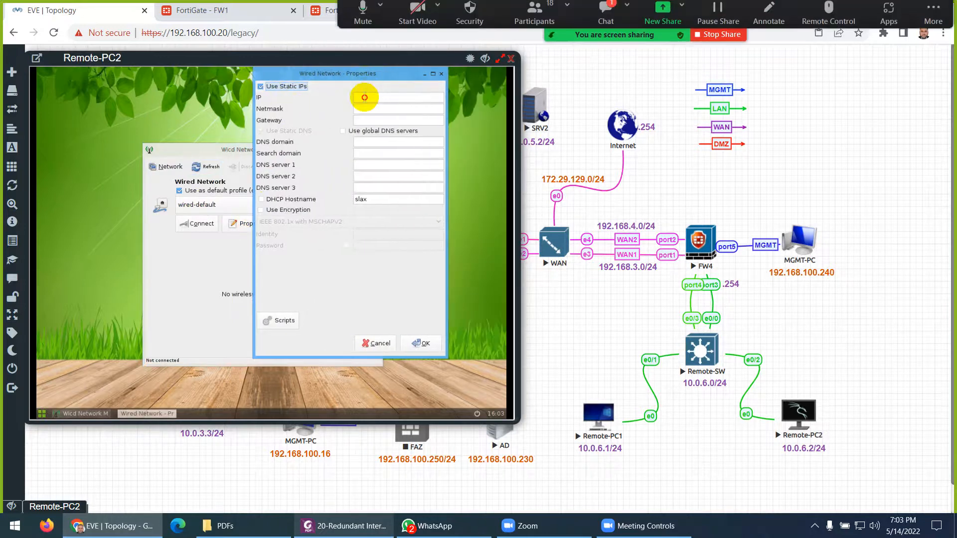
pyautogui.click(606, 12)
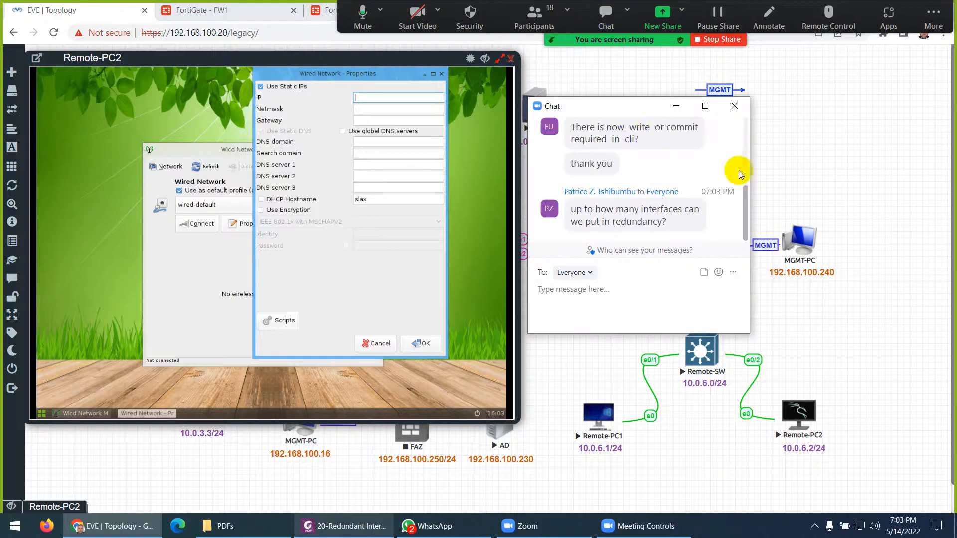
pyautogui.click(734, 107)
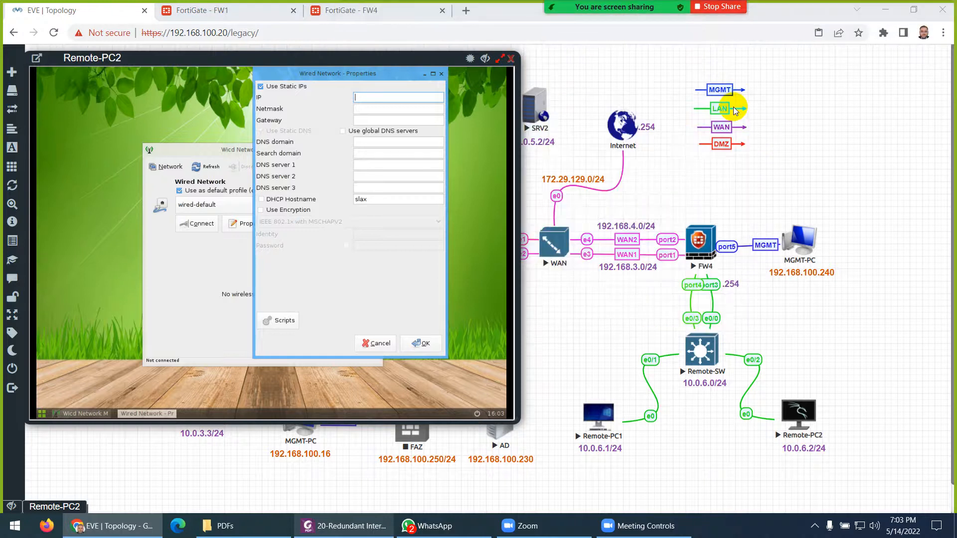
pyautogui.click(390, 98)
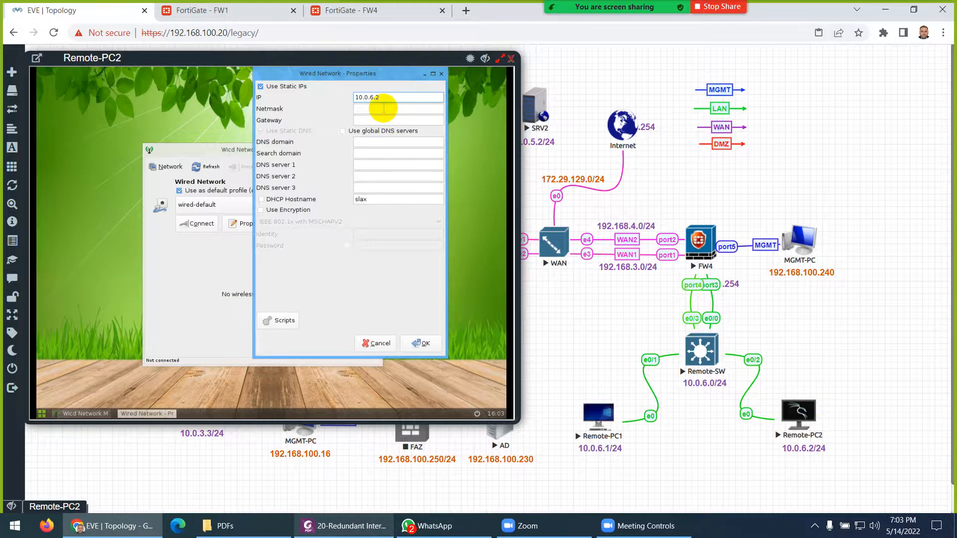
pyautogui.click(384, 108)
pyautogui.moveTo(387, 108); pyautogui.dragTo(371, 108)
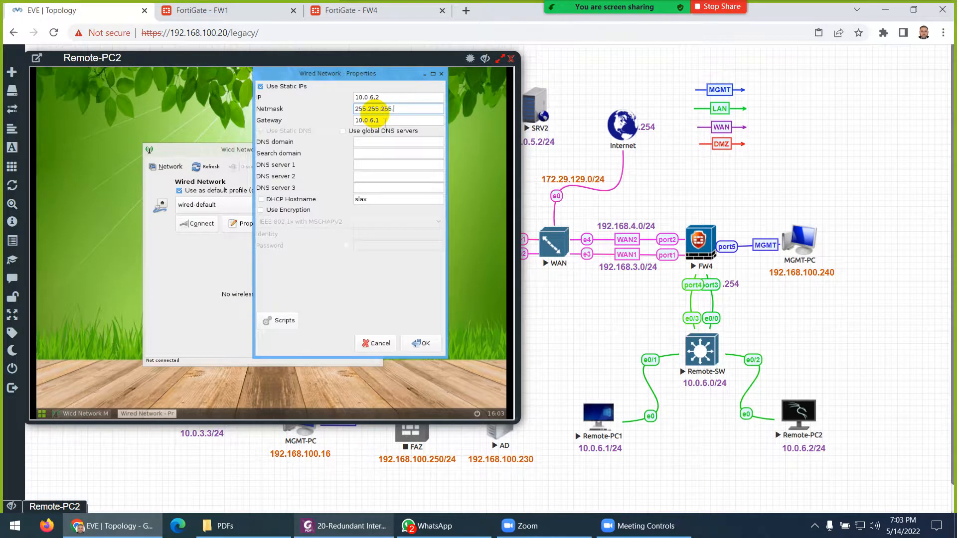
# - Fill in the DNS domain, both DNS servers and the gateway, then apply the static settings
pyautogui.click(377, 142)
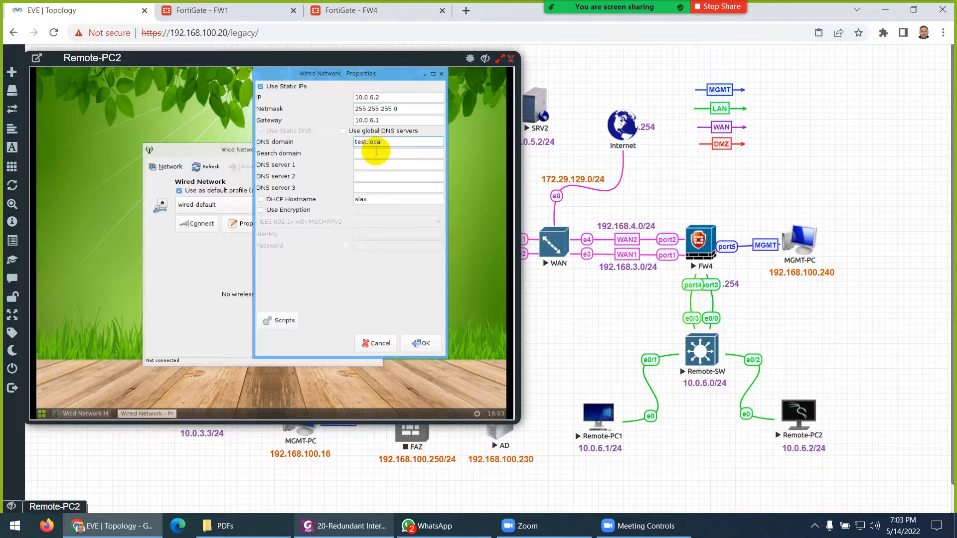
pyautogui.click(367, 165)
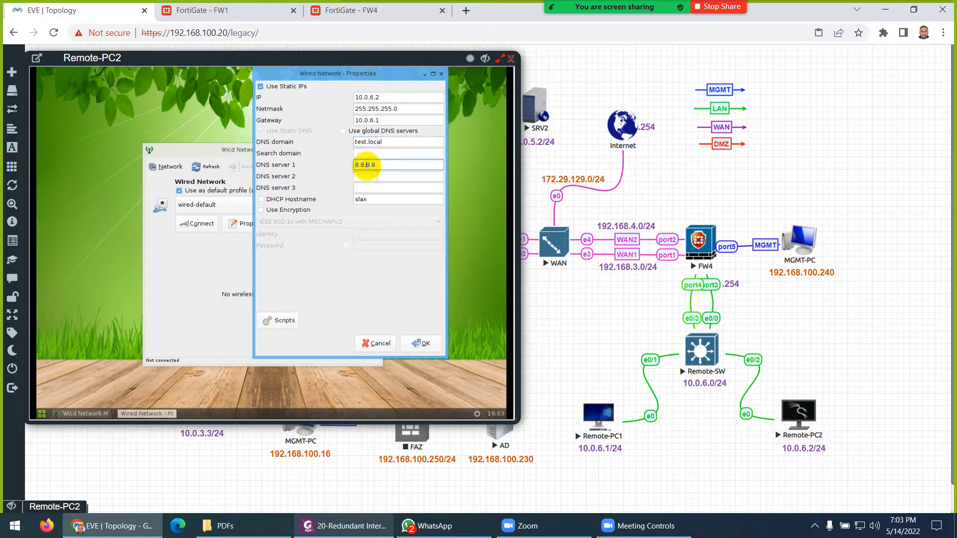
pyautogui.click(368, 177)
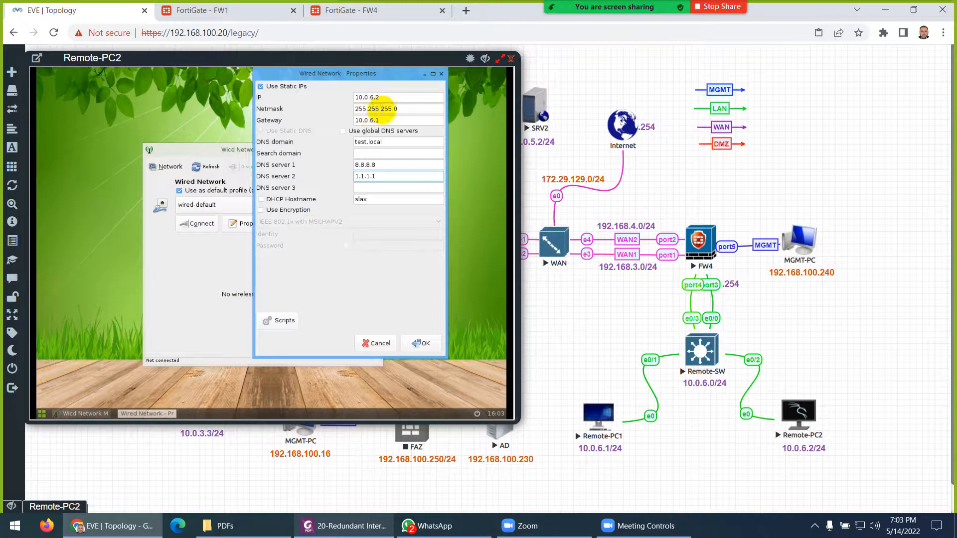
pyautogui.click(389, 120)
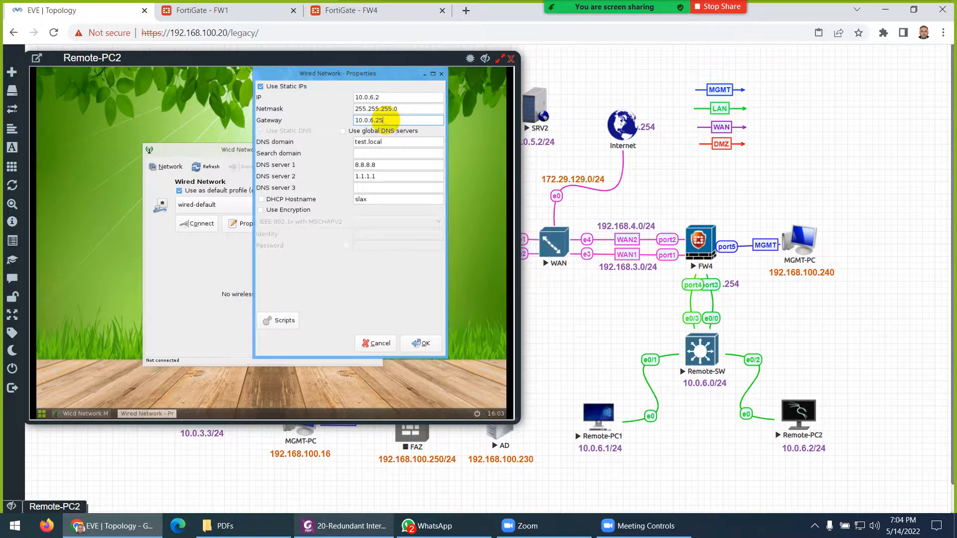
pyautogui.moveTo(385, 108); pyautogui.dragTo(363, 120)
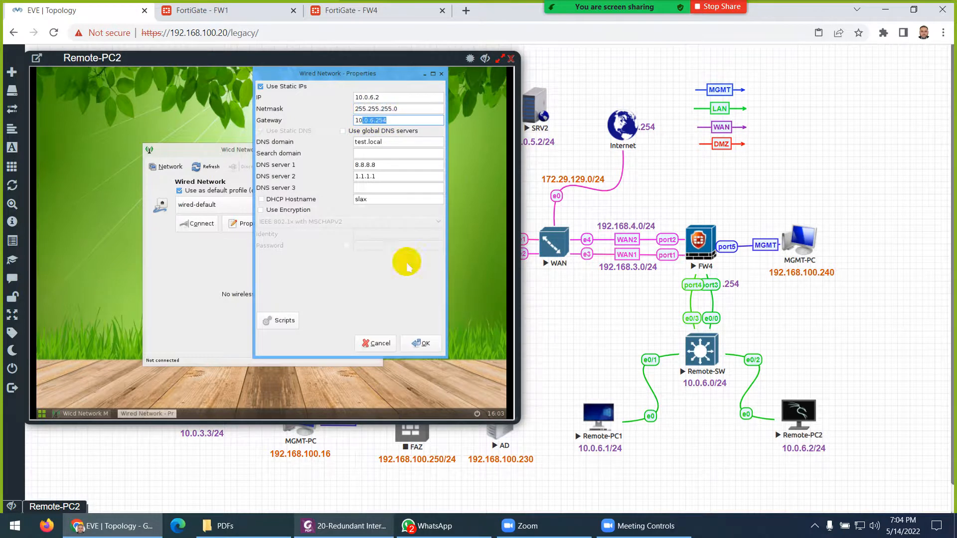
pyautogui.click(421, 343)
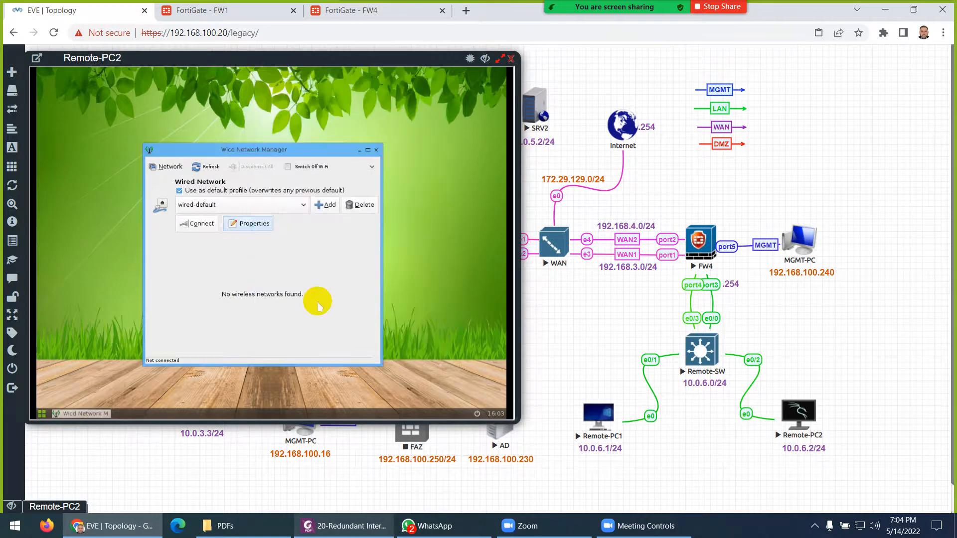
# - Connect Remote-PC2 to the wired network, highlight its 10.0.6.2 address, and close Wicd
pyautogui.click(194, 224)
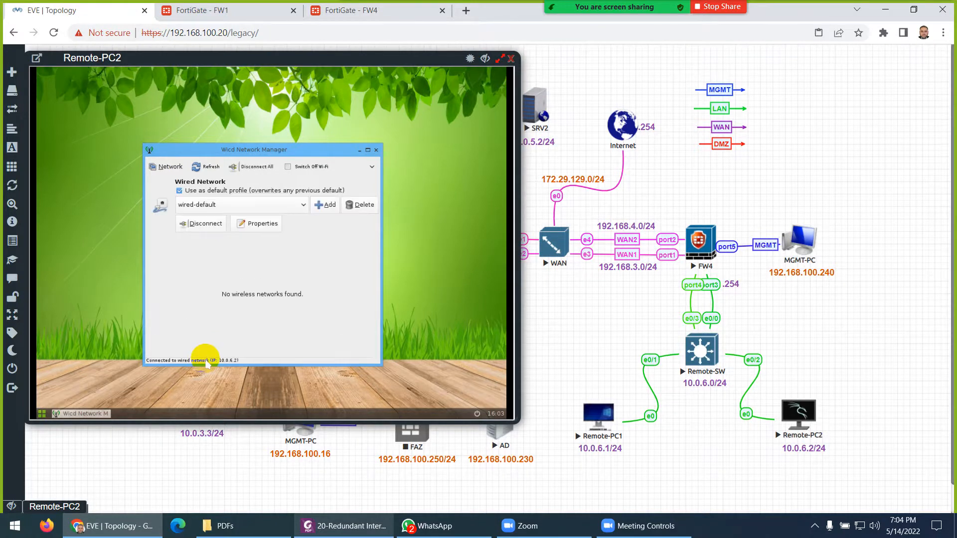
pyautogui.hotkey('ctrl', '1')
pyautogui.click(217, 366)
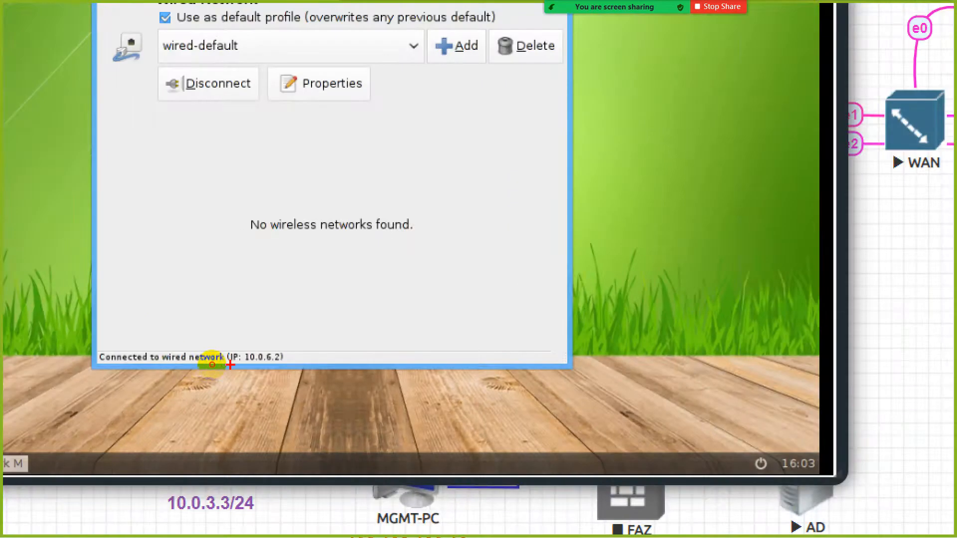
pyautogui.moveTo(231, 365)
pyautogui.mouseDown()
pyautogui.moveTo(305, 357)
pyautogui.moveTo(208, 355)
pyautogui.mouseUp()
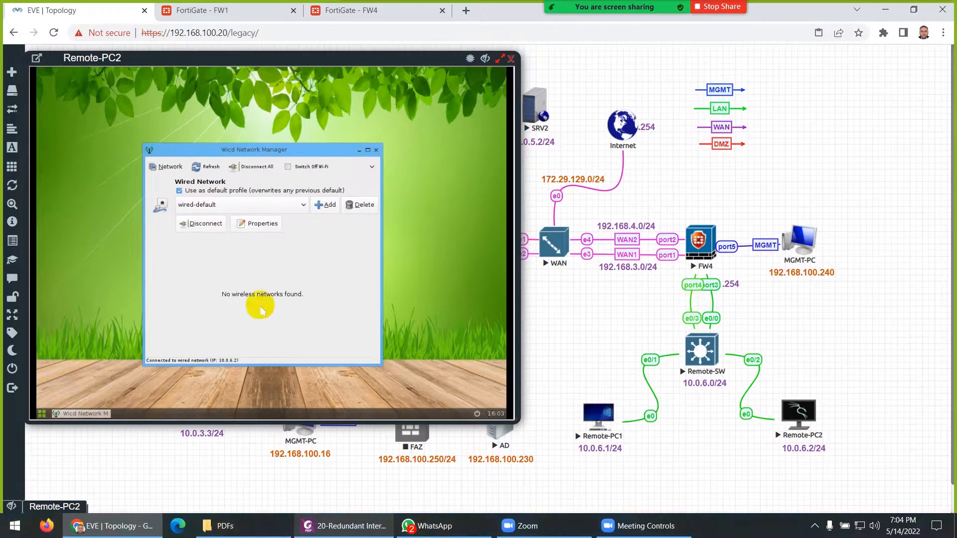
pyautogui.press('Escape')
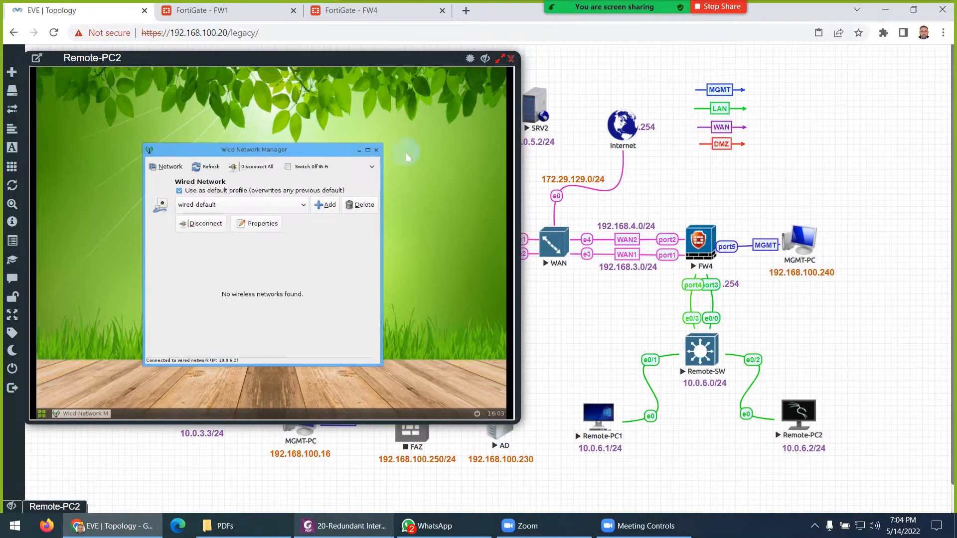
pyautogui.click(376, 150)
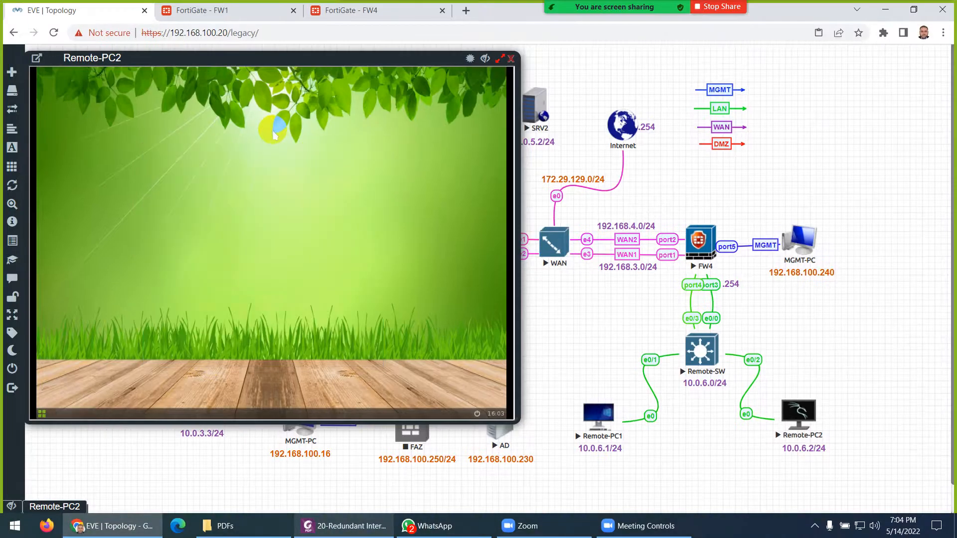
pyautogui.rightClick(273, 132)
# - In a terminal, confirm the 10.0.6.2 address with ifconfig and list the routing table with route
pyautogui.click(278, 146)
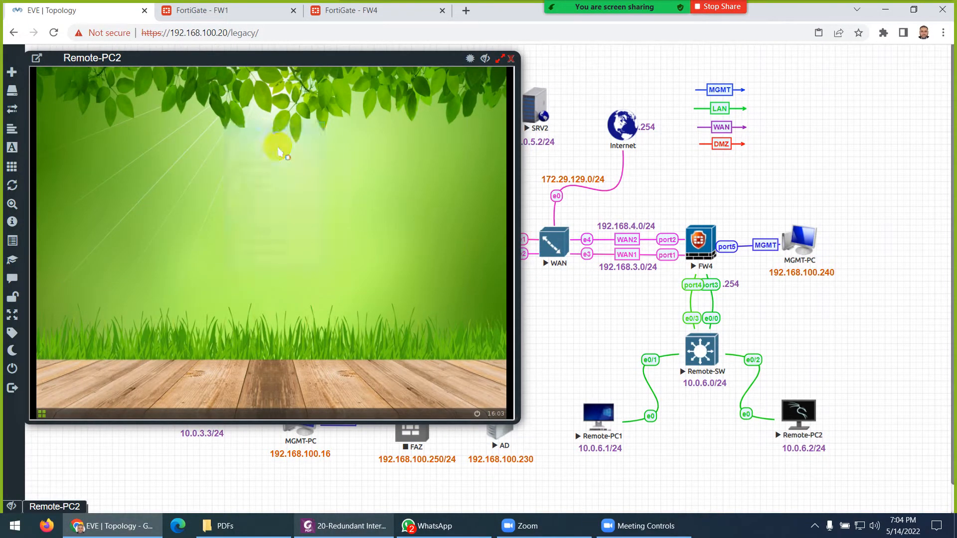
pyautogui.write('ifconfig')
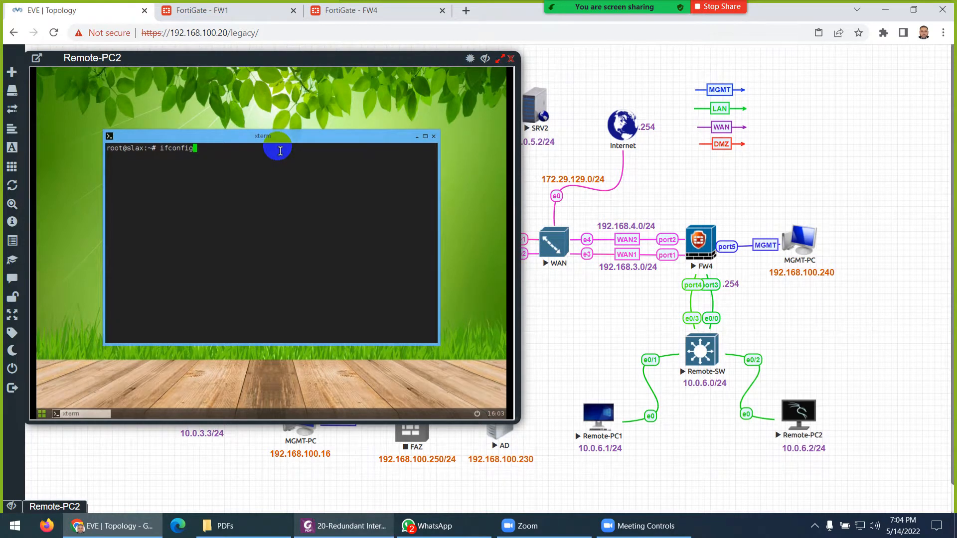
pyautogui.press('Return')
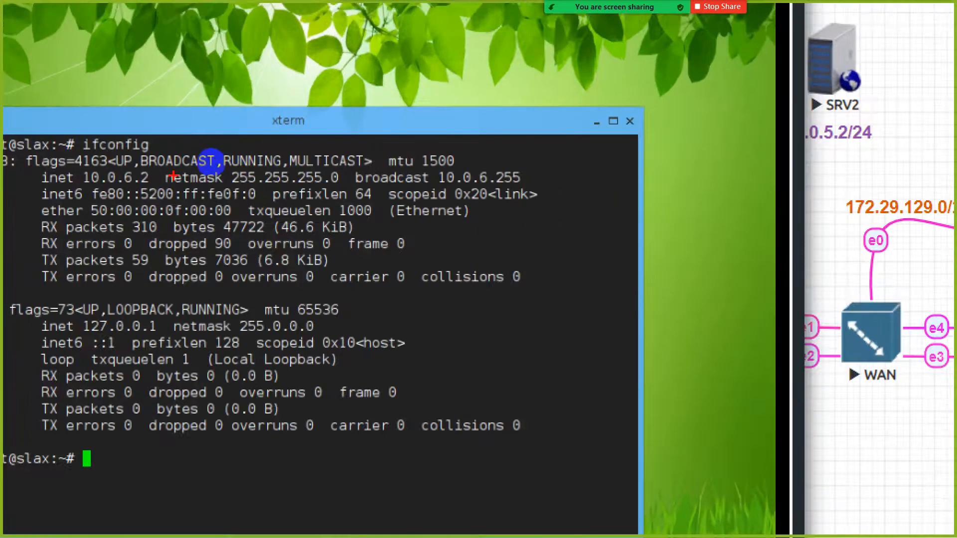
pyautogui.moveTo(88, 187); pyautogui.dragTo(138, 188)
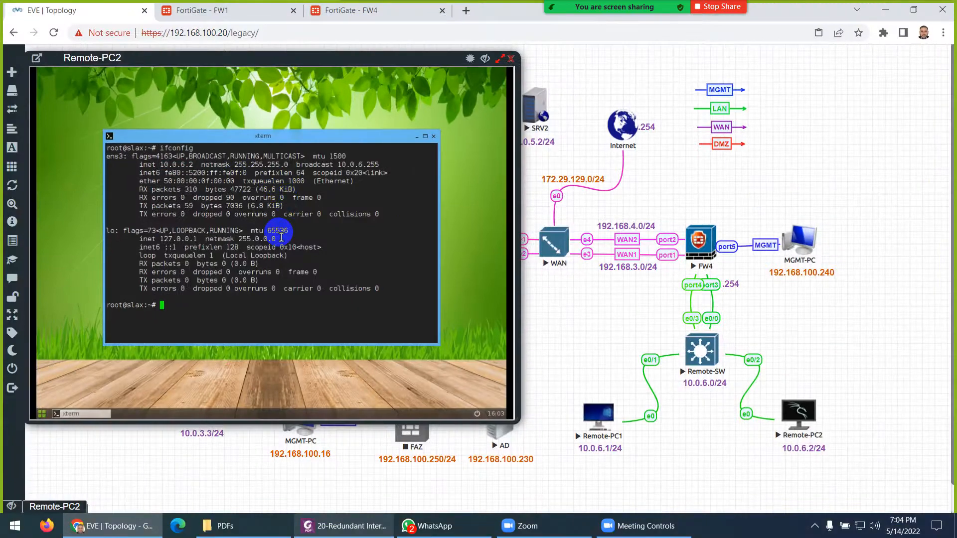
pyautogui.hotkey('ctrl', 'l')
pyautogui.write('rout')
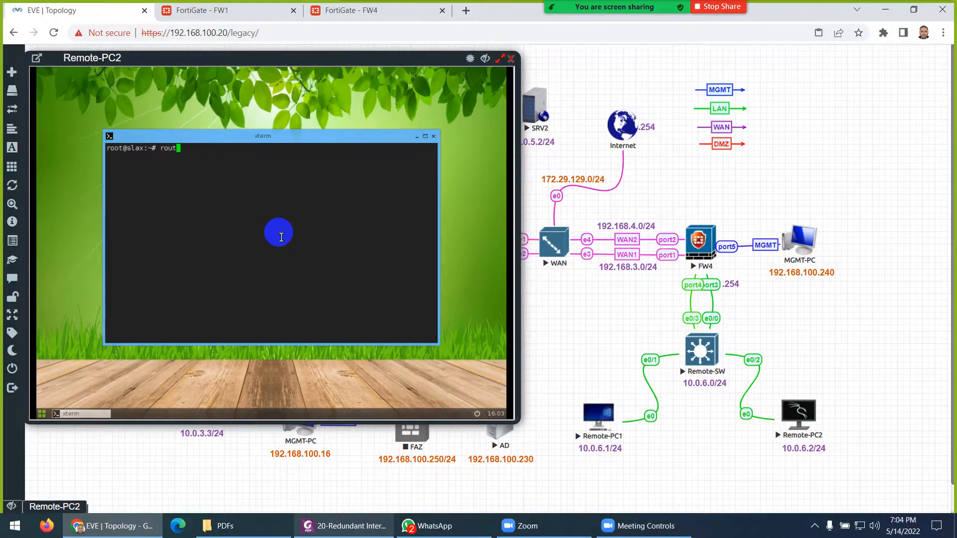
pyautogui.write('e')
pyautogui.press('Return')
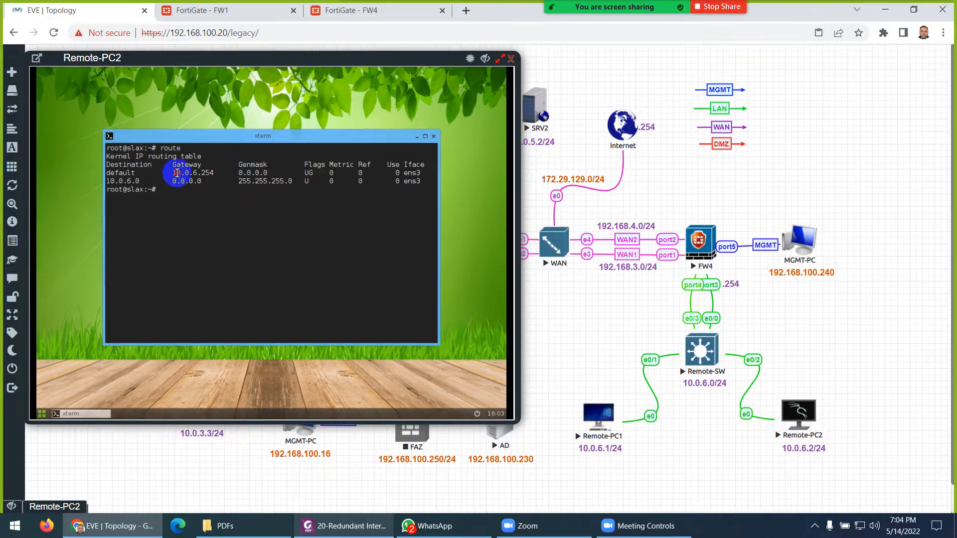
# - Ping the gateway 10.0.6.254 for six replies, then start a continuous ping to 8.8.8.8
pyautogui.moveTo(174, 173); pyautogui.dragTo(212, 213)
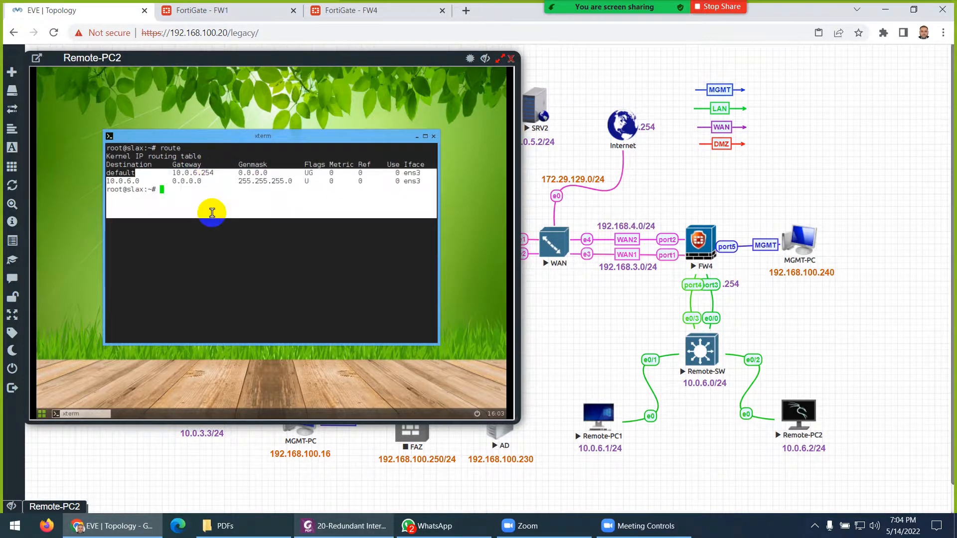
pyautogui.click(211, 213)
pyautogui.write('ping 10.0.6.254')
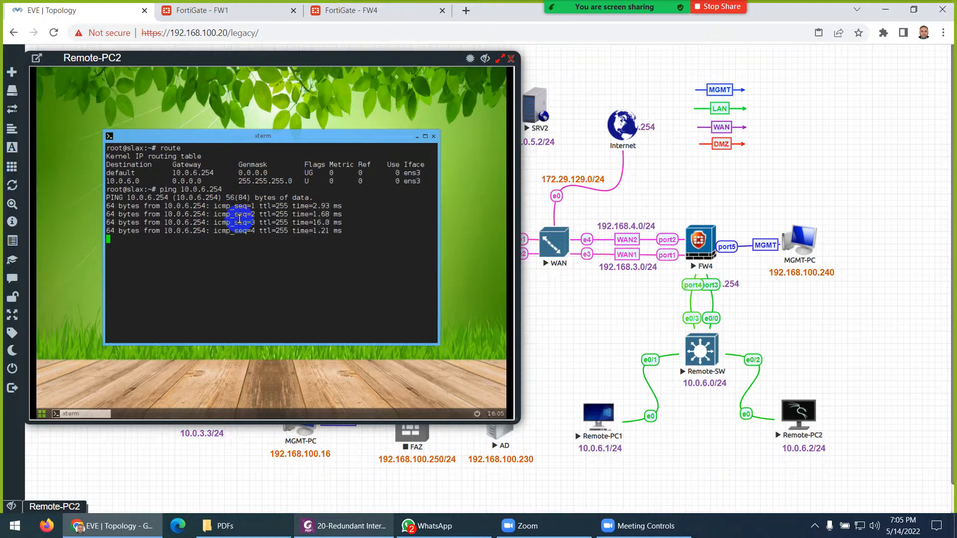
pyautogui.hotkey('ctrl', 'c')
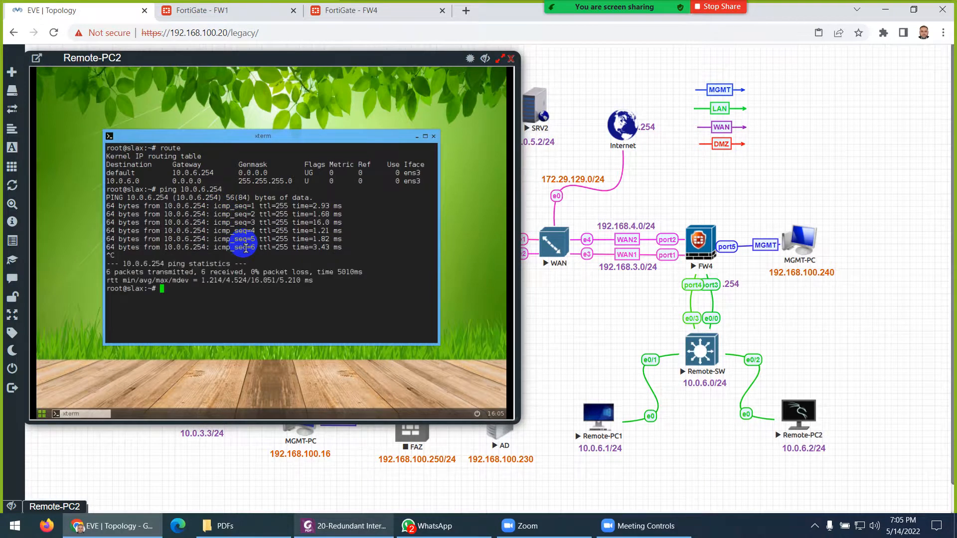
pyautogui.write('ping 8.8.8.')
pyautogui.press('Return')
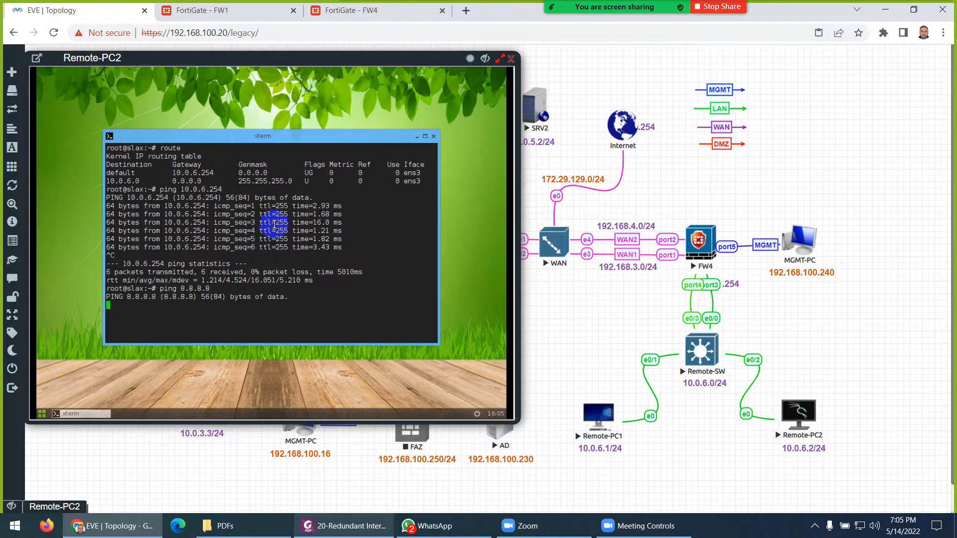
pyautogui.click(375, 10)
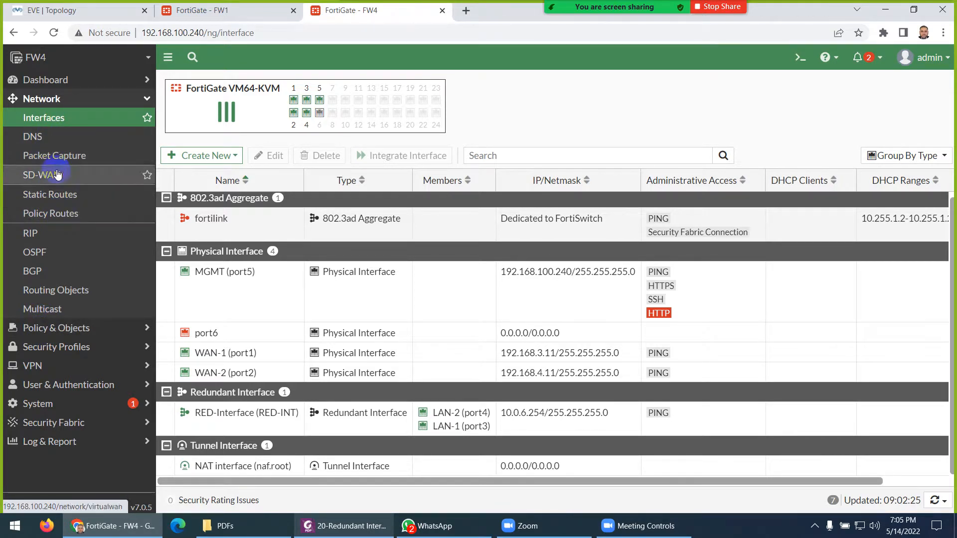
# - Start a new firewall policy on FW4 named 'Allow LAN to WAN'
pyautogui.click(52, 327)
pyautogui.click(65, 142)
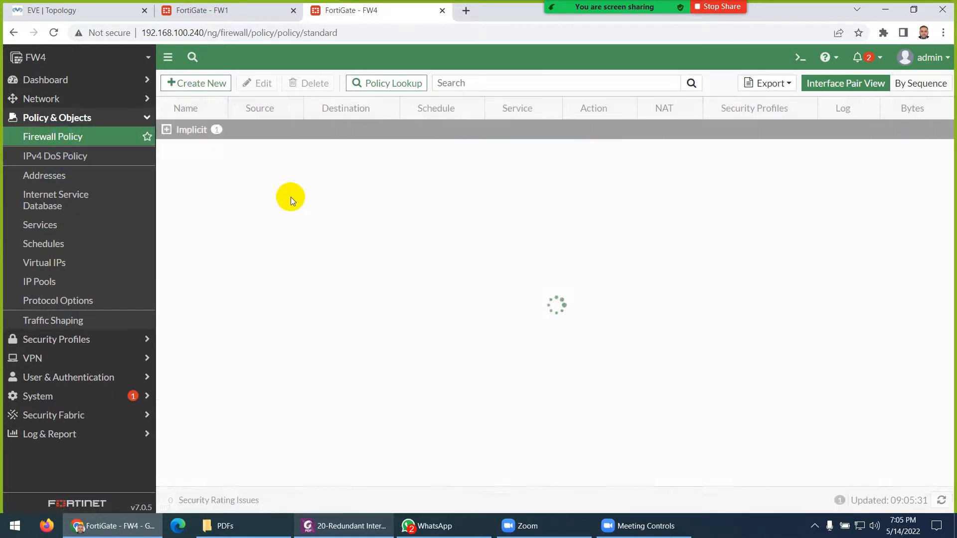
pyautogui.click(167, 130)
pyautogui.click(205, 84)
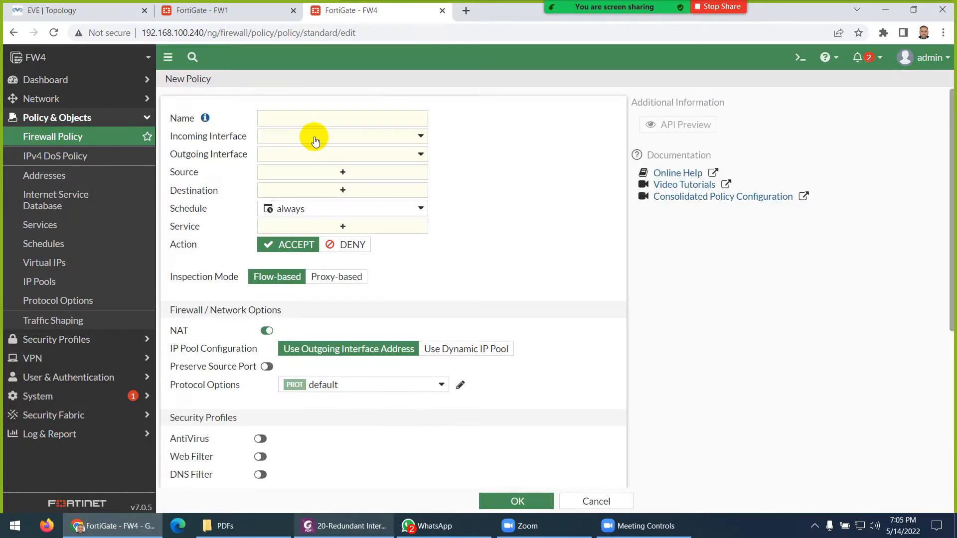
pyautogui.click(322, 121)
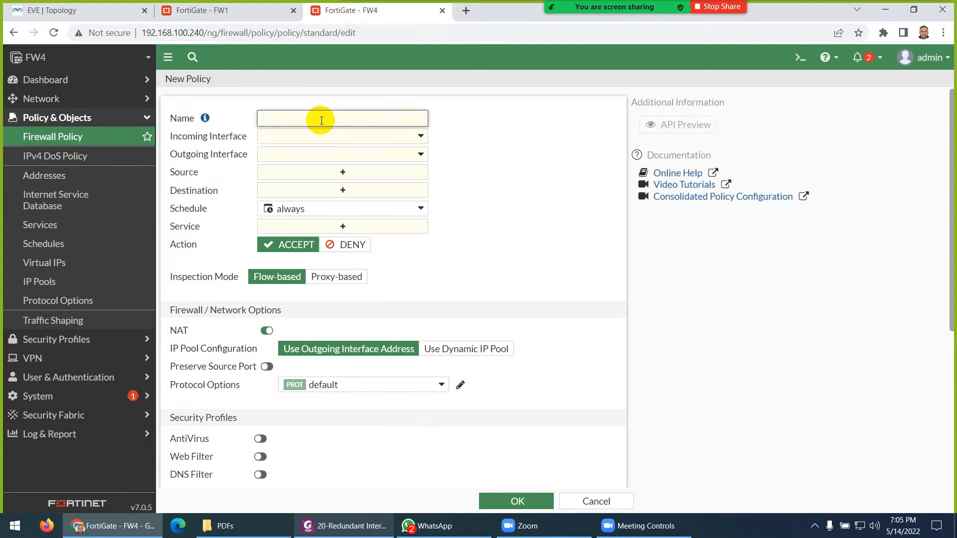
pyautogui.write('Allow LAN to WAN')
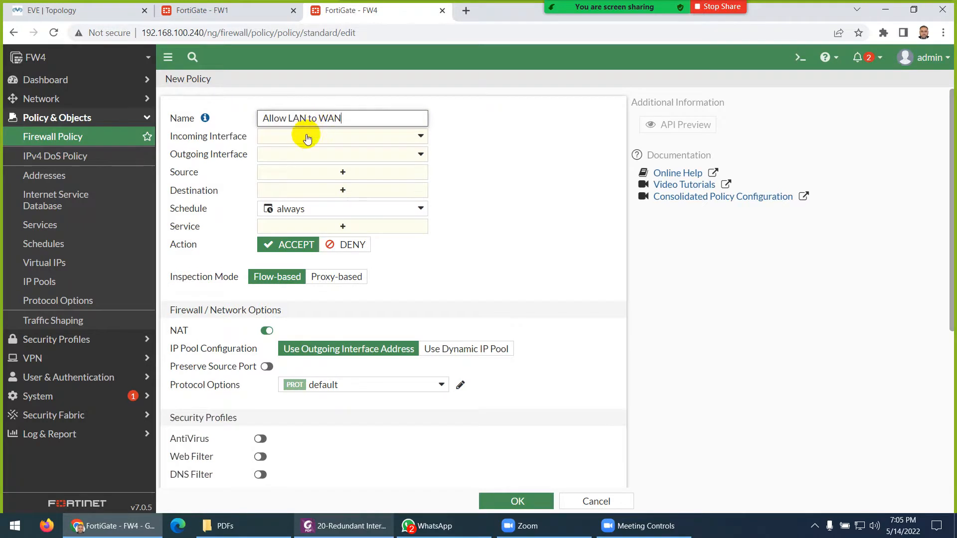
# - Set RED-INT as the incoming interface and WAN-1 (port1) as the outgoing interface
pyautogui.click(306, 136)
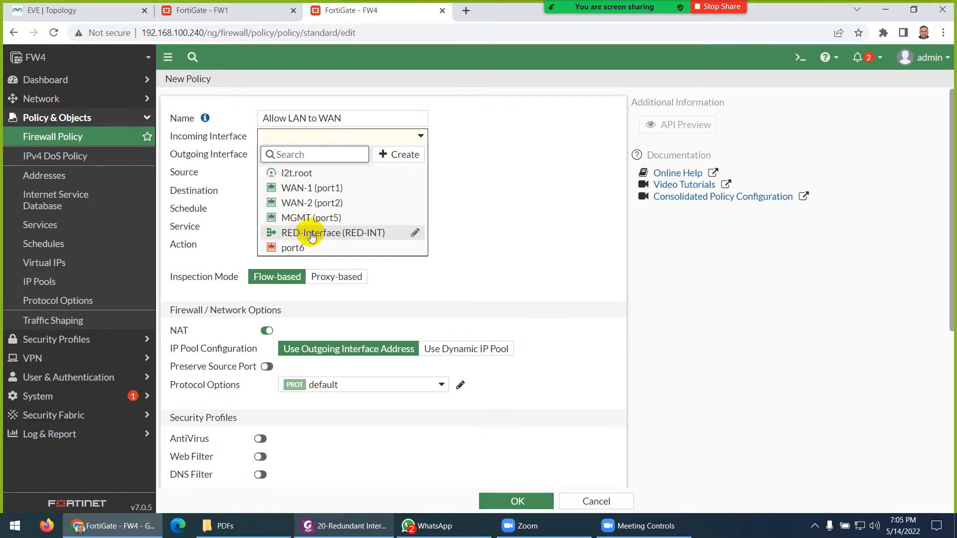
pyautogui.moveTo(310, 235)
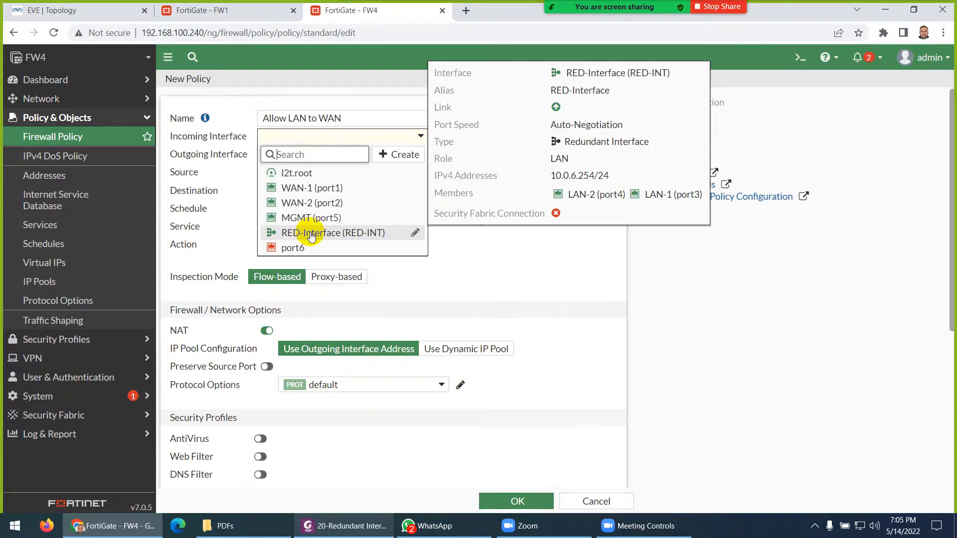
pyautogui.click(310, 233)
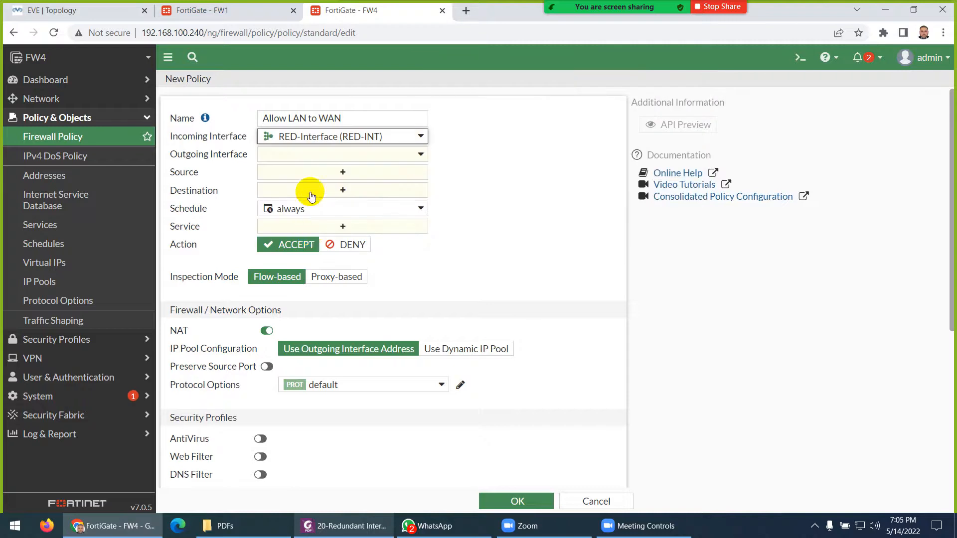
pyautogui.click(307, 156)
pyautogui.moveTo(298, 212)
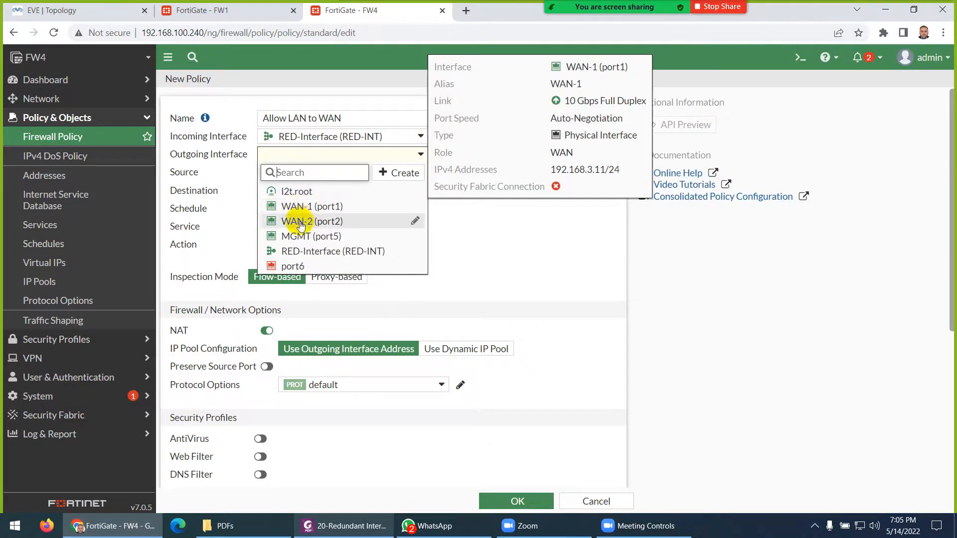
pyautogui.click(297, 206)
# - Allow all source and destination addresses and ALL services, log all sessions, and save the policy
pyautogui.click(299, 172)
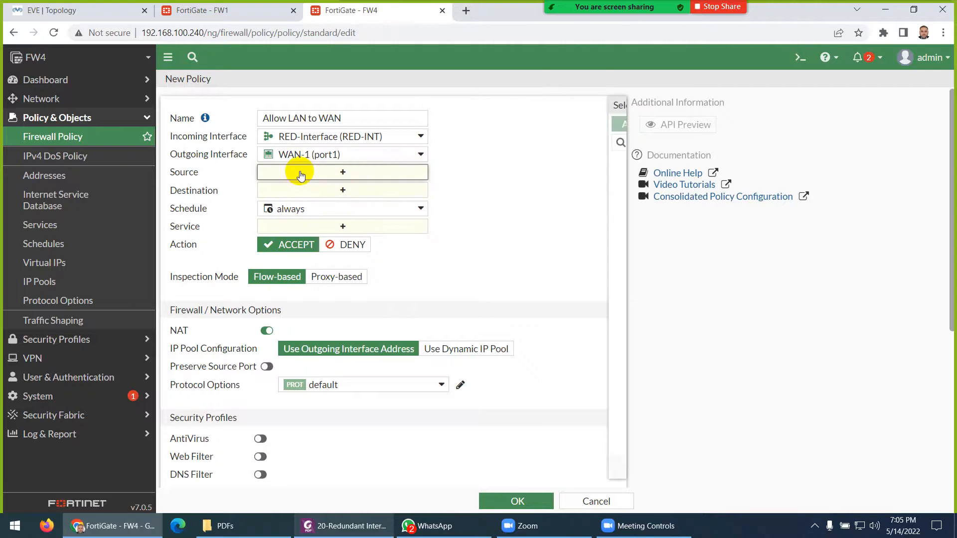
pyautogui.click(482, 180)
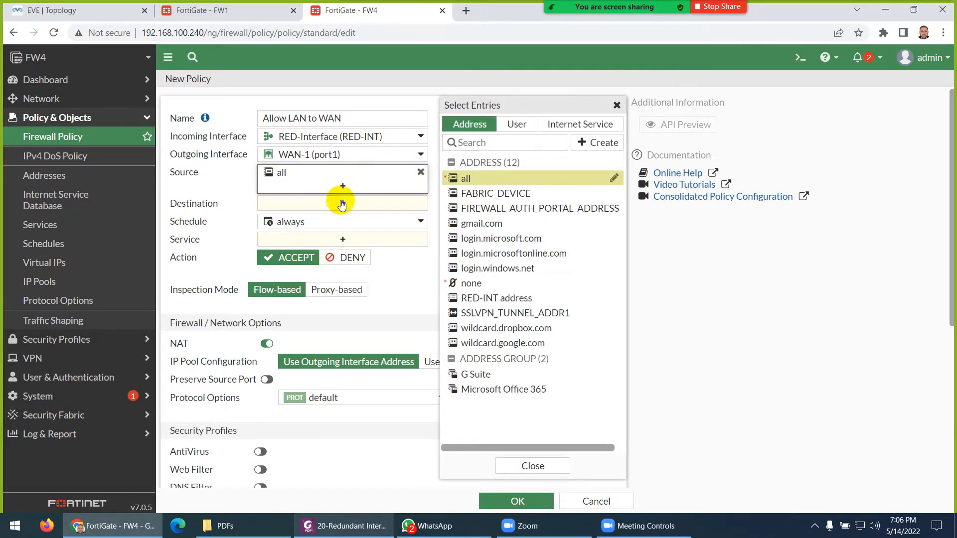
pyautogui.click(418, 205)
pyautogui.click(484, 187)
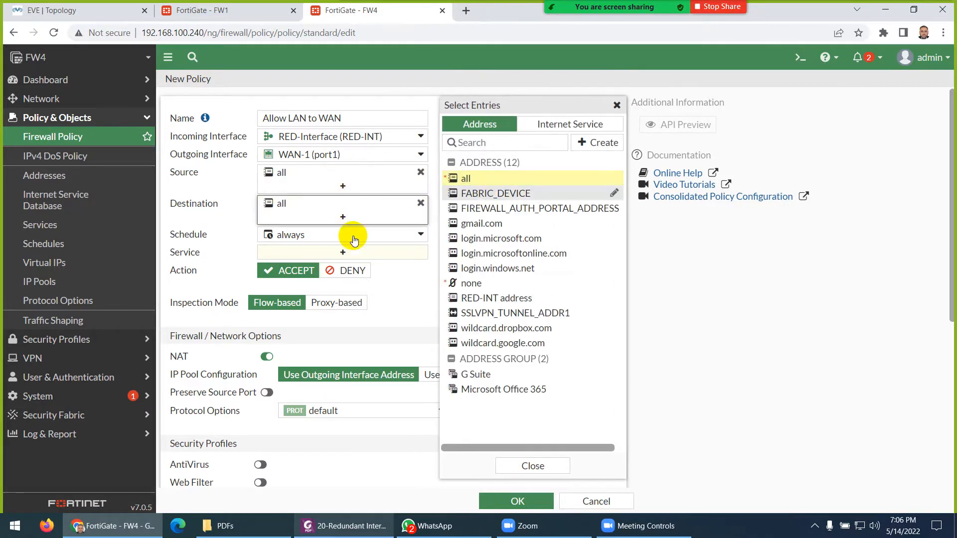
pyautogui.click(339, 250)
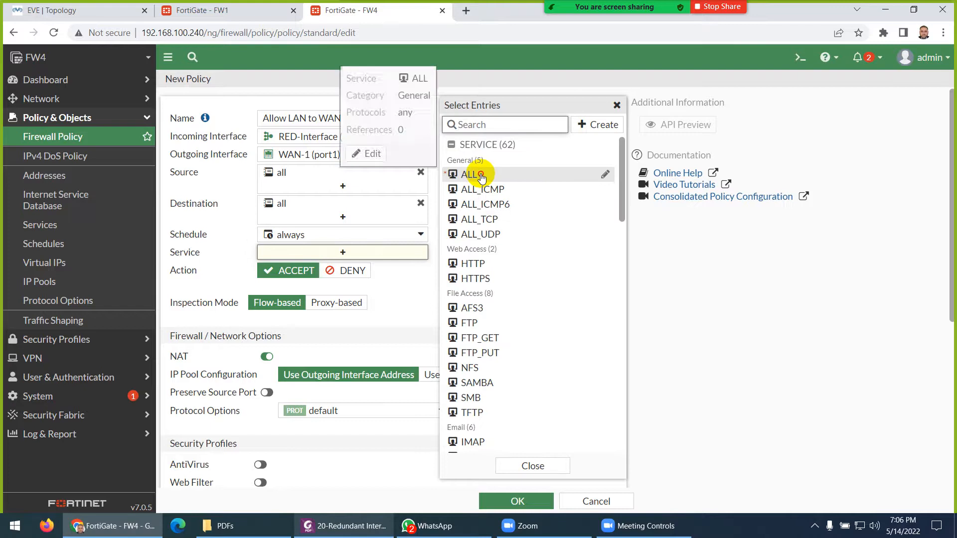
pyautogui.click(479, 175)
pyautogui.click(227, 355)
pyautogui.scroll(-4, 234, 344)
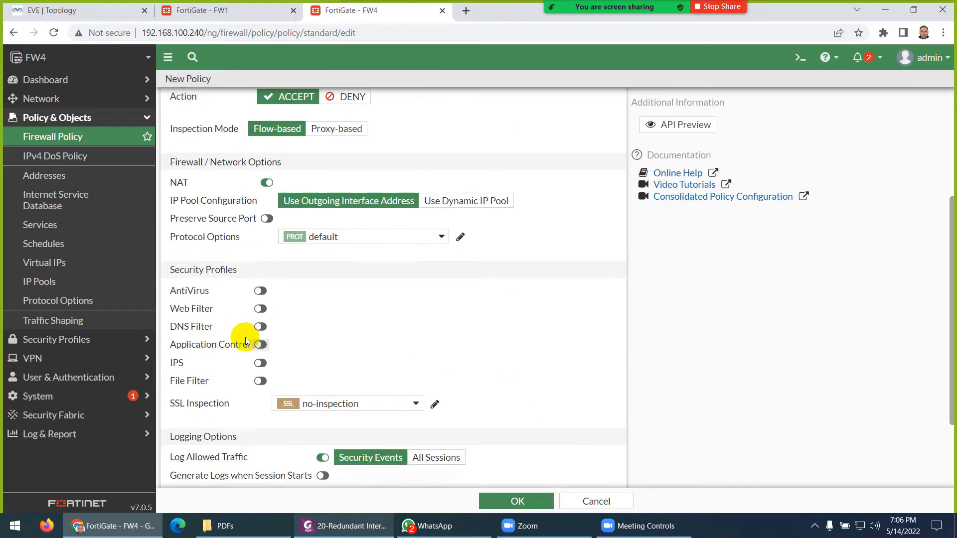
pyautogui.scroll(-2, 334, 327)
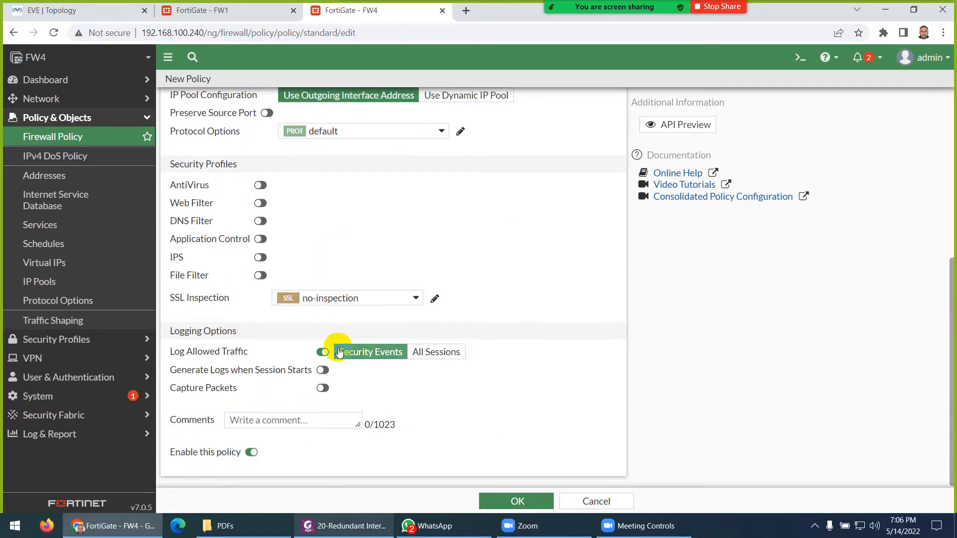
pyautogui.click(437, 352)
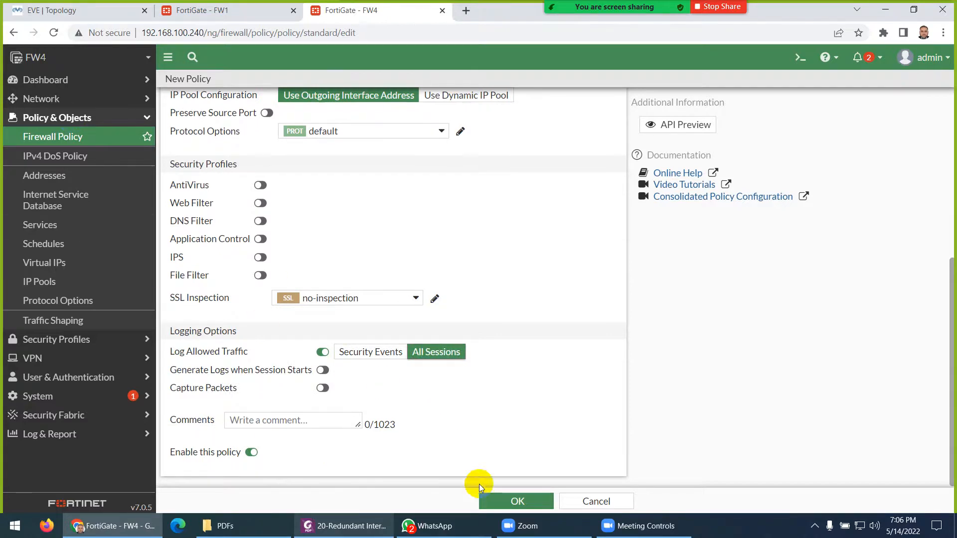
pyautogui.click(500, 499)
pyautogui.click(79, 10)
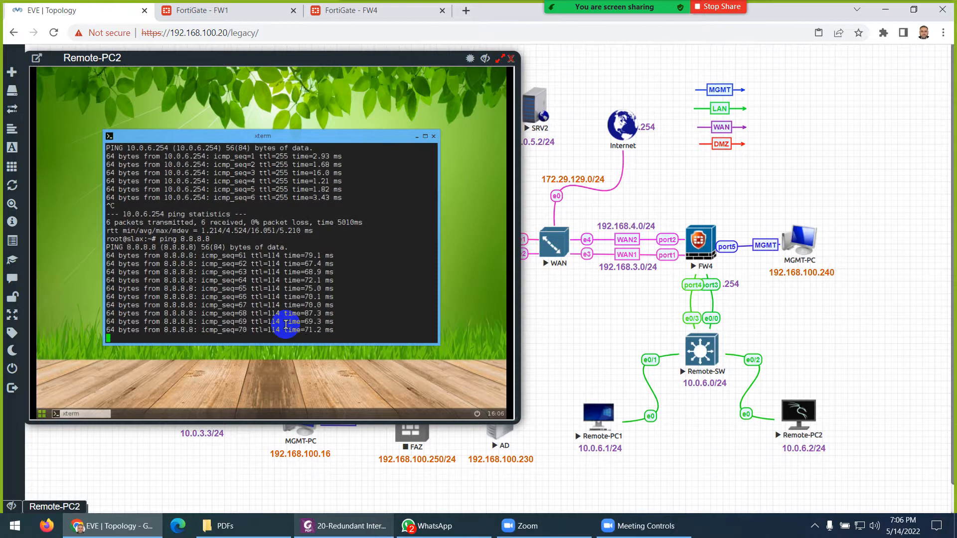
# - Bring up the Redundant Interfaces PDF guide and close the meeting chat window
pyautogui.click(351, 520)
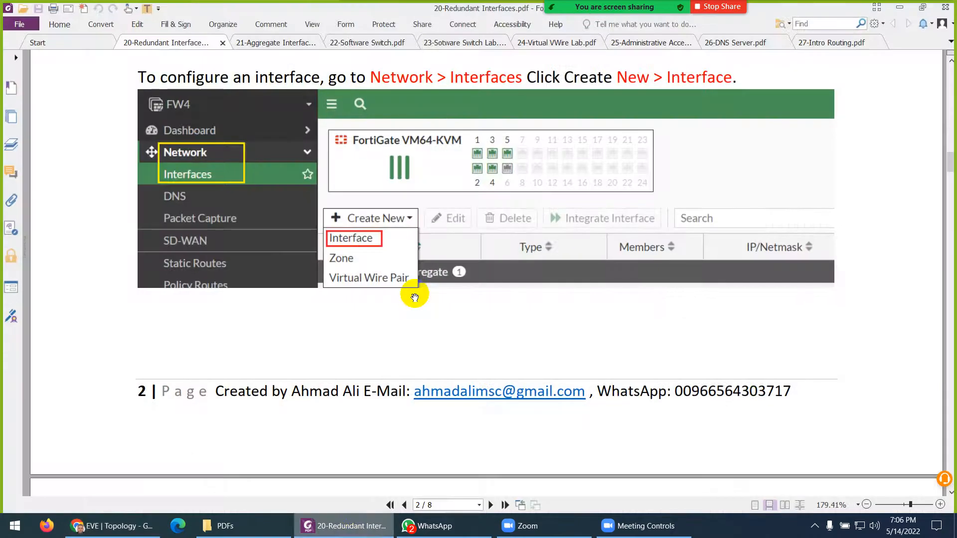
pyautogui.scroll(-5, 378, 249)
pyautogui.scroll(-6, 386, 276)
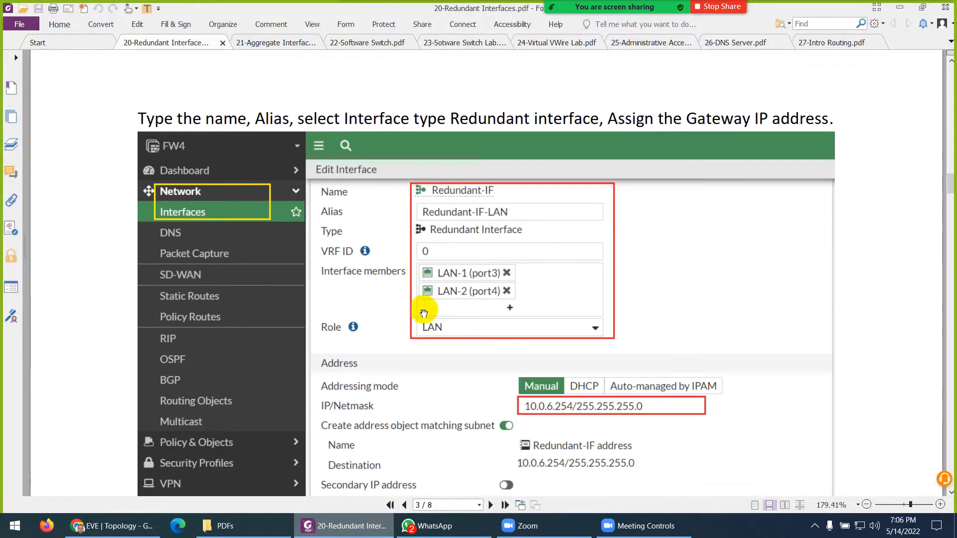
pyautogui.click(630, 27)
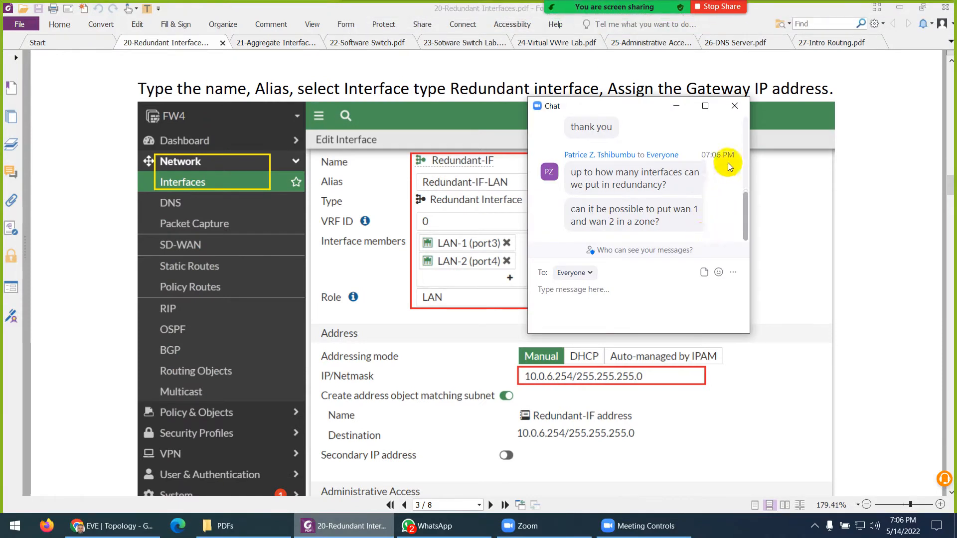
pyautogui.click(736, 112)
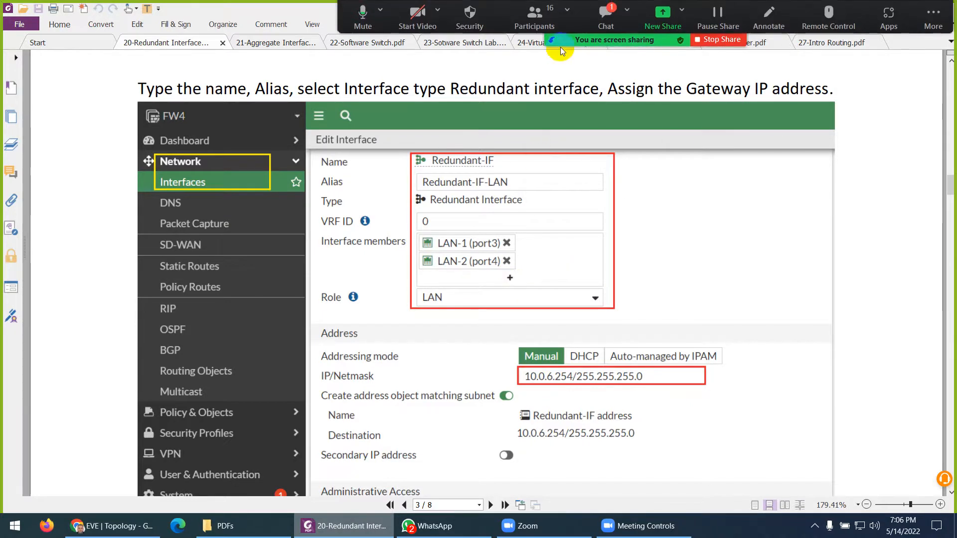
pyautogui.click(607, 30)
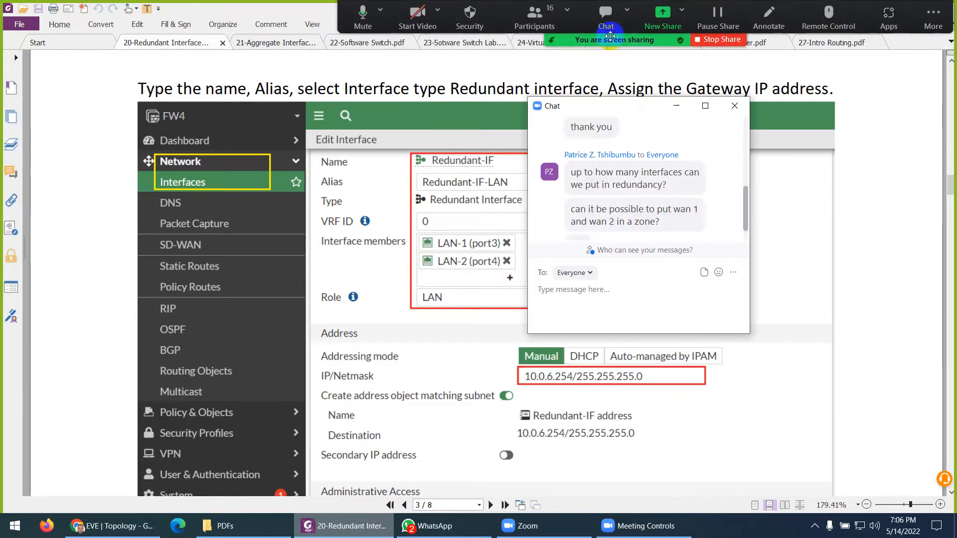
pyautogui.click(735, 105)
# - Scroll the guide down to page 7's section on shutting down FW4's port3
pyautogui.scroll(-3, 450, 212)
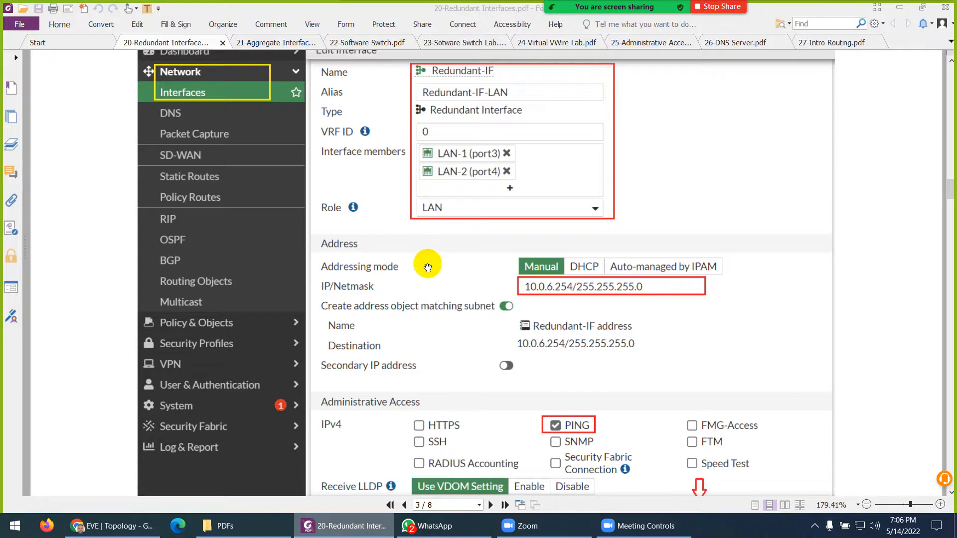
pyautogui.scroll(-3, 427, 265)
pyautogui.scroll(-12, 500, 263)
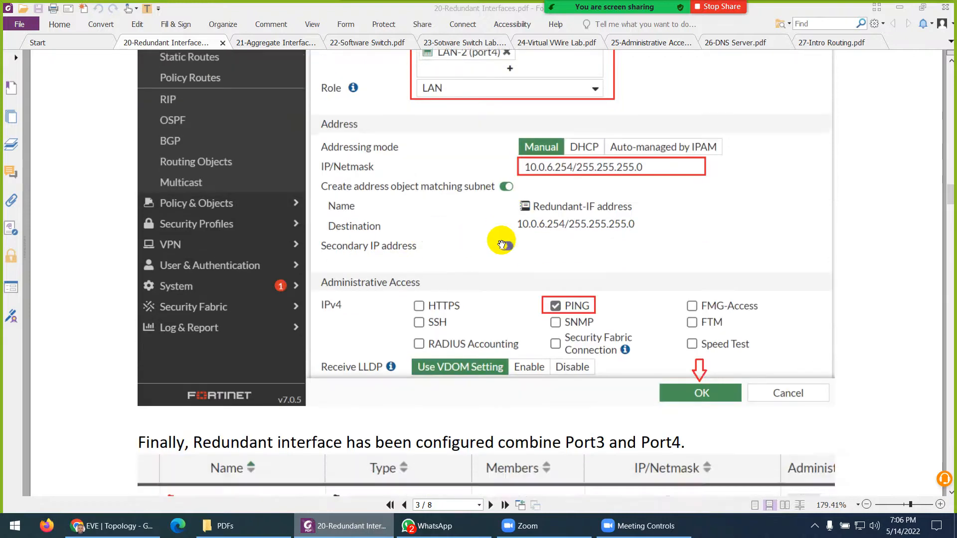
pyautogui.scroll(-6, 332, 286)
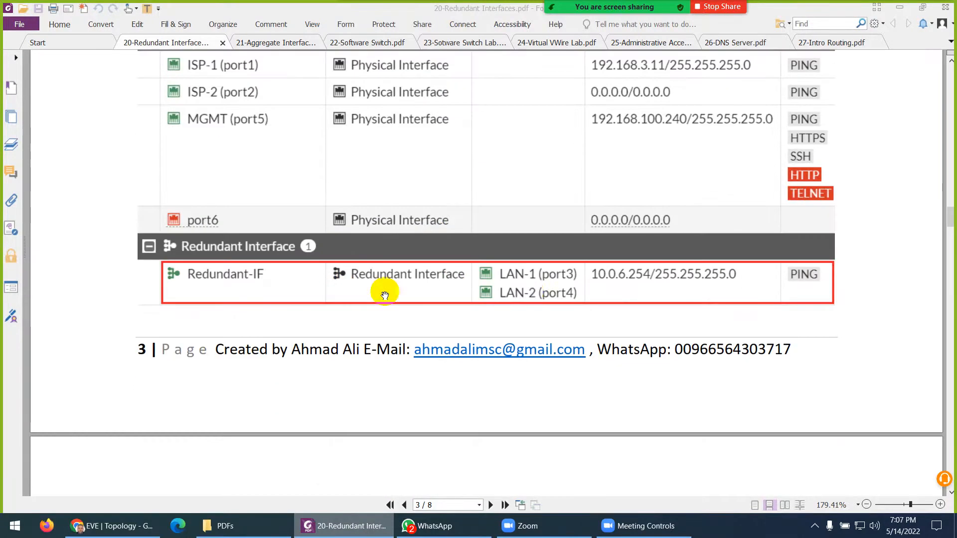
pyautogui.scroll(-7, 563, 304)
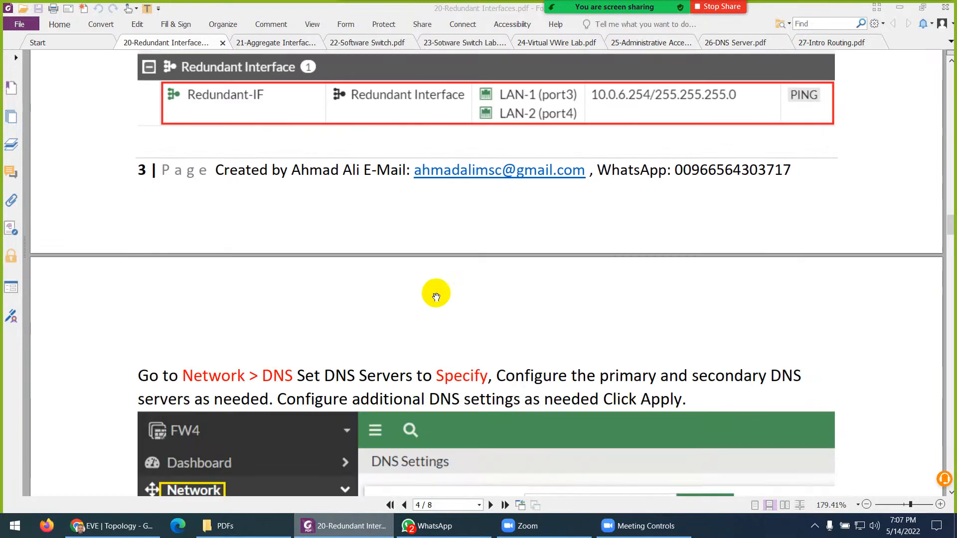
pyautogui.scroll(5, 534, 228)
pyautogui.scroll(-10, 559, 215)
pyautogui.scroll(-7, 433, 269)
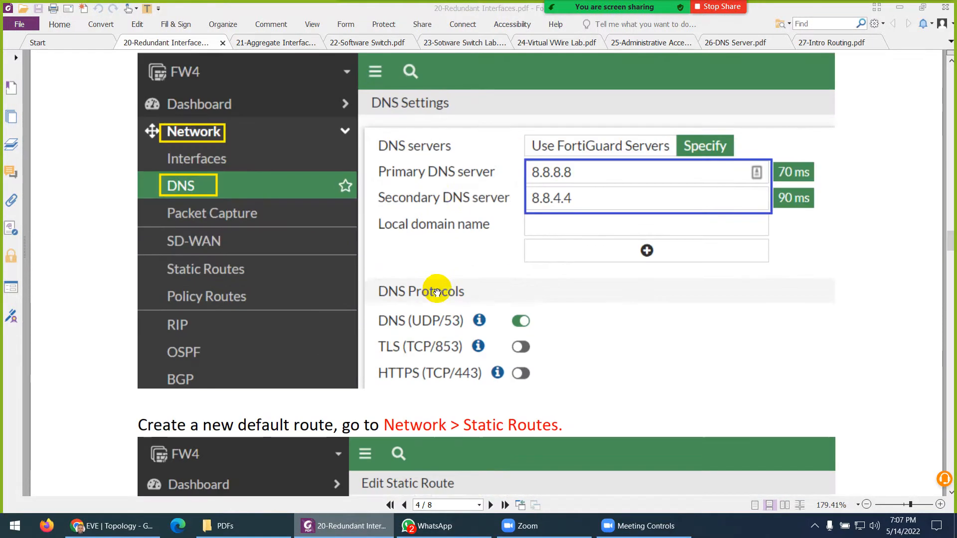
pyautogui.scroll(-7, 438, 271)
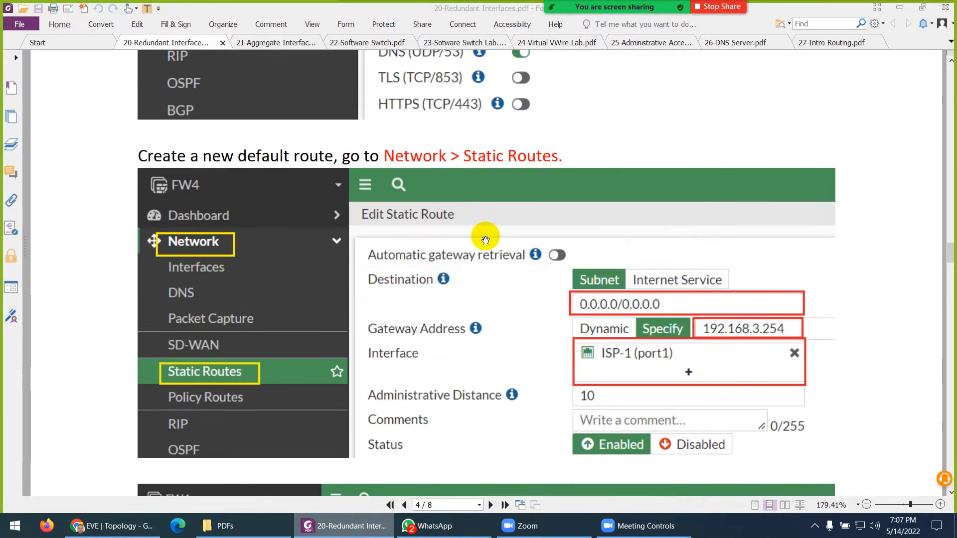
pyautogui.scroll(-5, 487, 253)
pyautogui.scroll(-4, 487, 258)
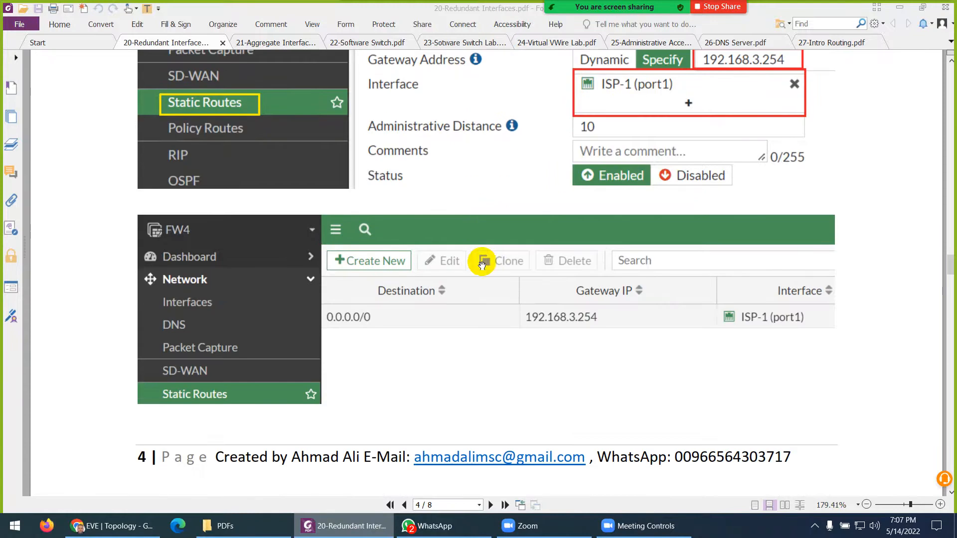
pyautogui.scroll(-1, 483, 256)
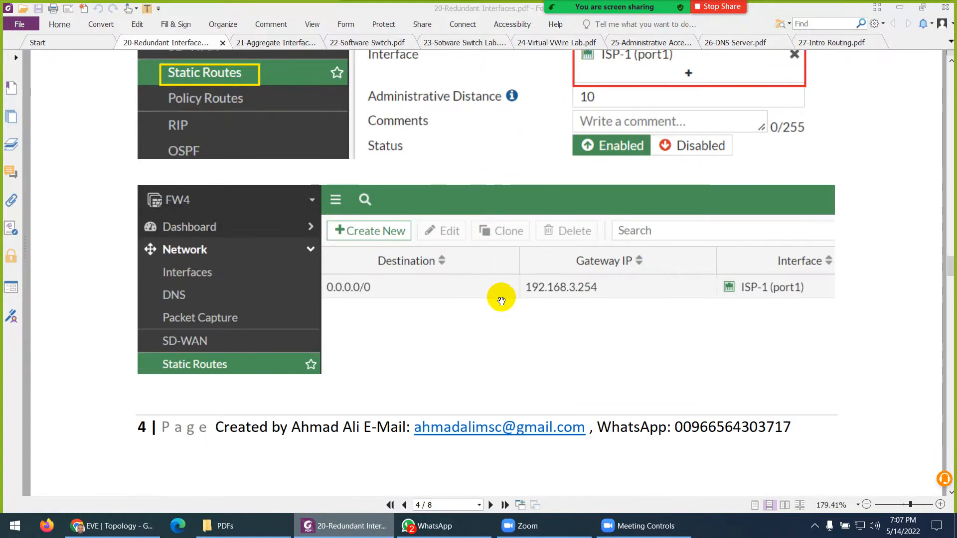
pyautogui.scroll(-16, 501, 299)
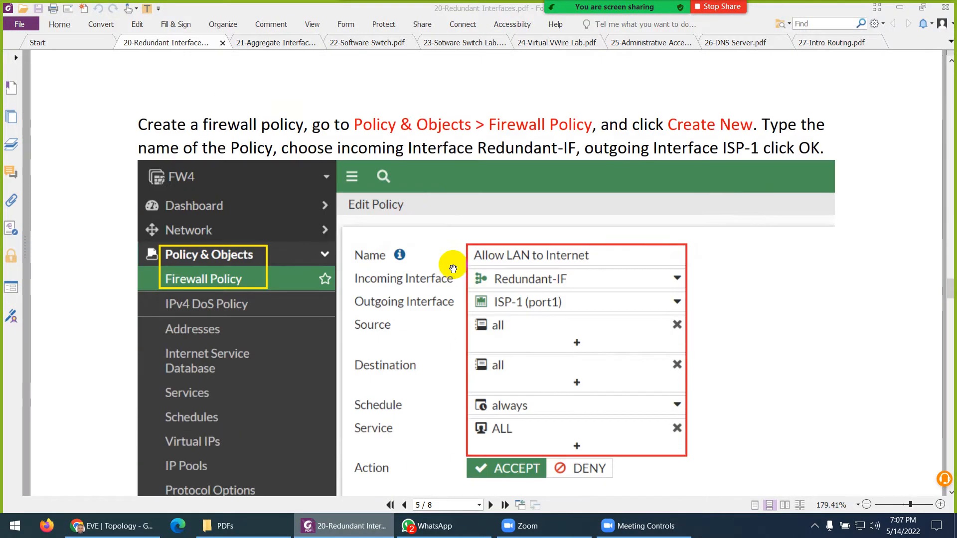
pyautogui.scroll(-1, 426, 265)
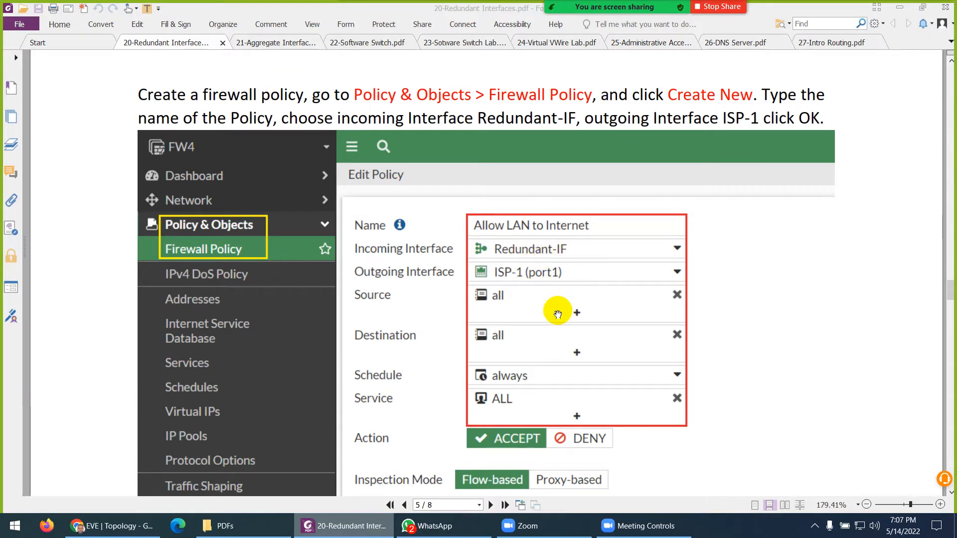
pyautogui.scroll(-5, 553, 317)
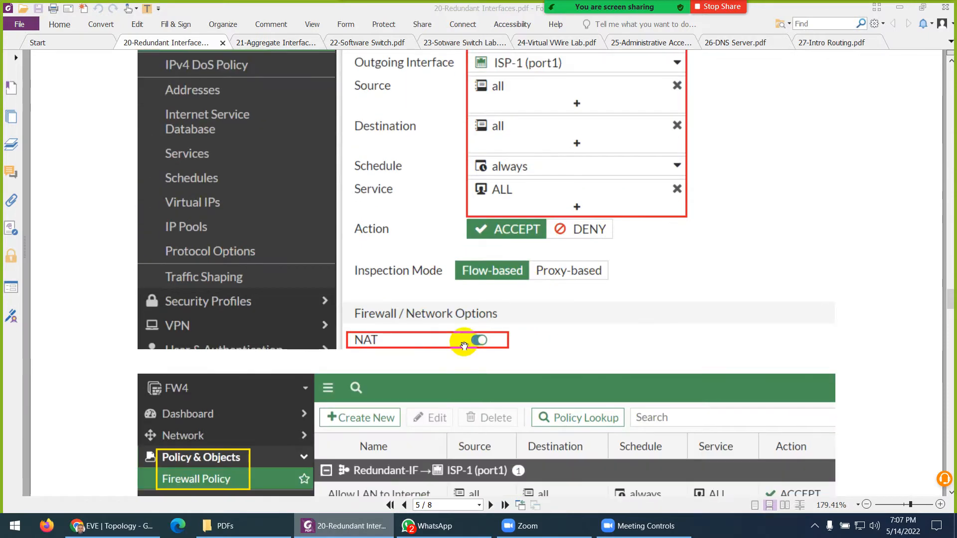
pyautogui.scroll(-1, 478, 343)
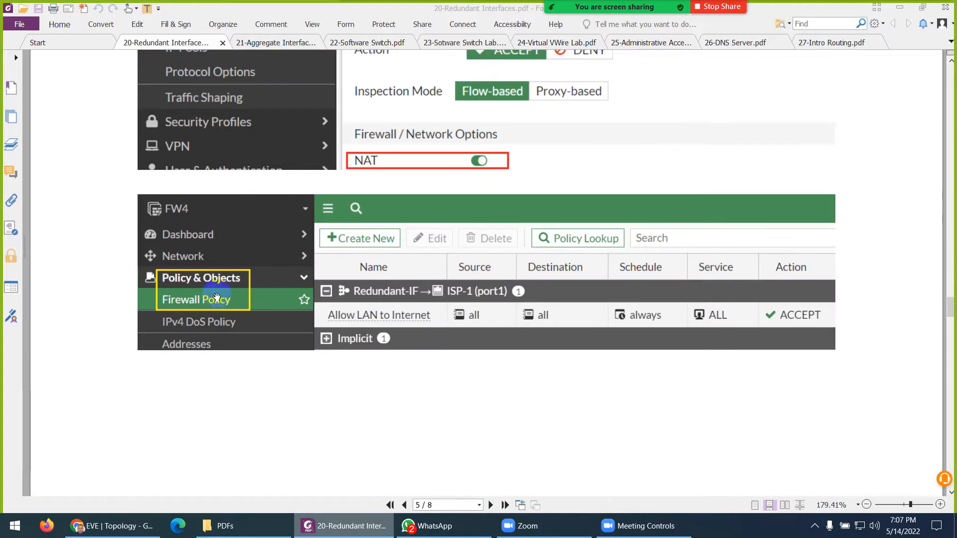
pyautogui.scroll(-12, 446, 299)
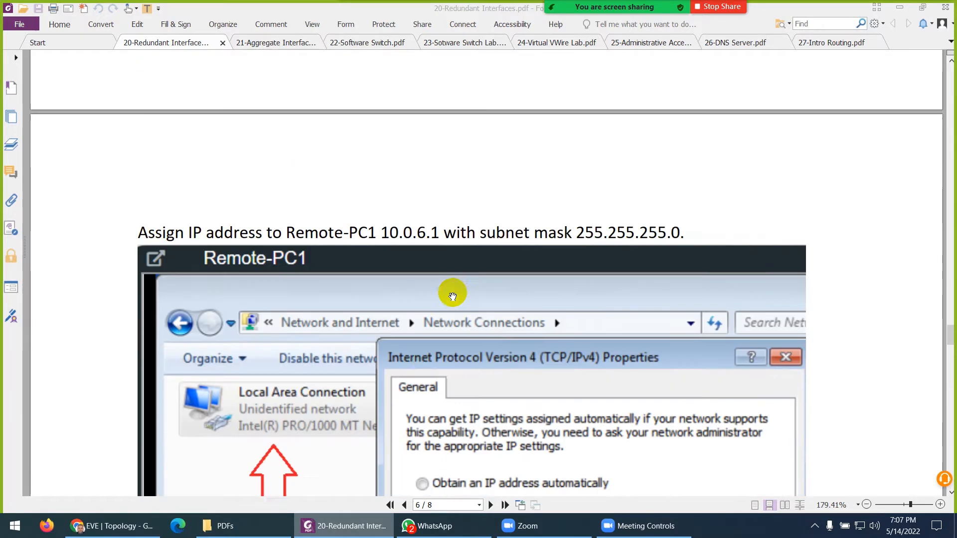
pyautogui.scroll(-1, 399, 309)
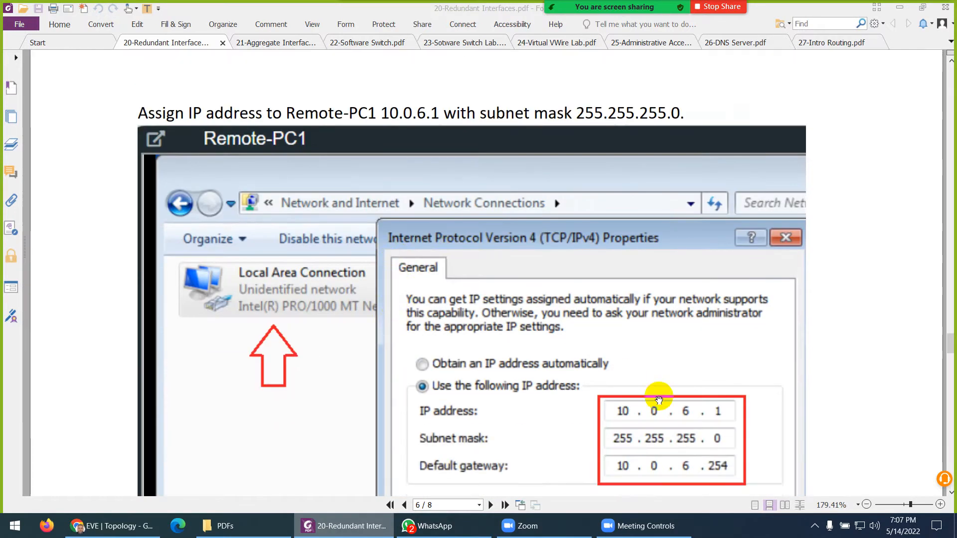
pyautogui.scroll(-2, 659, 398)
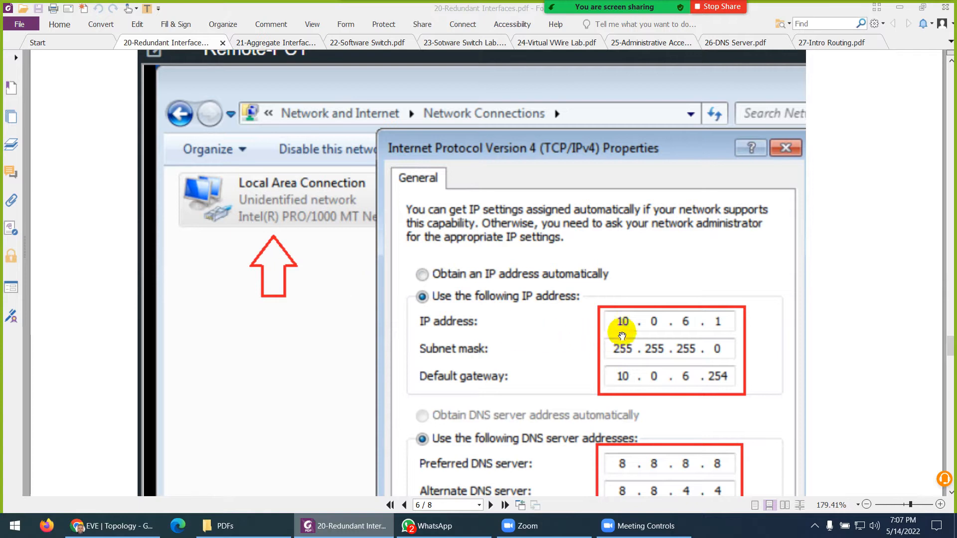
pyautogui.scroll(-1, 704, 326)
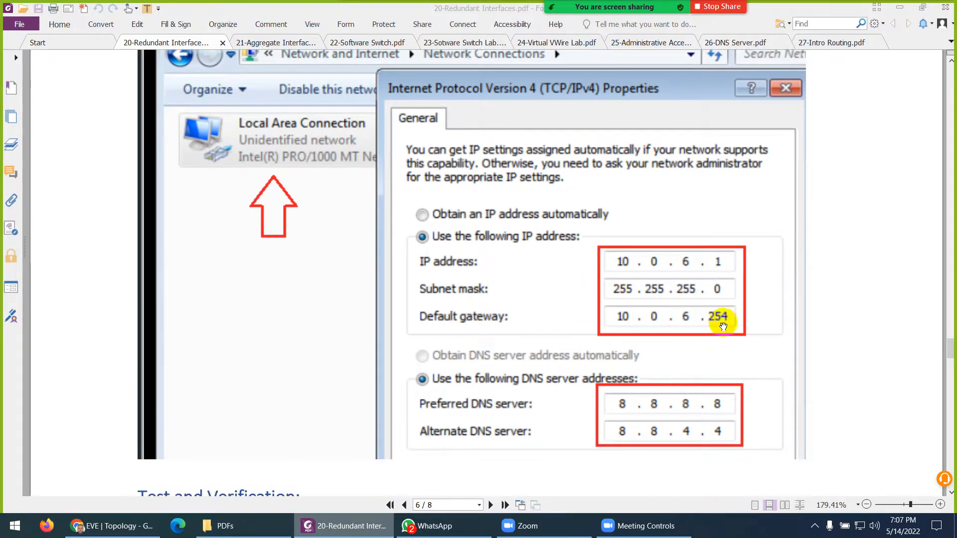
pyautogui.scroll(-5, 710, 333)
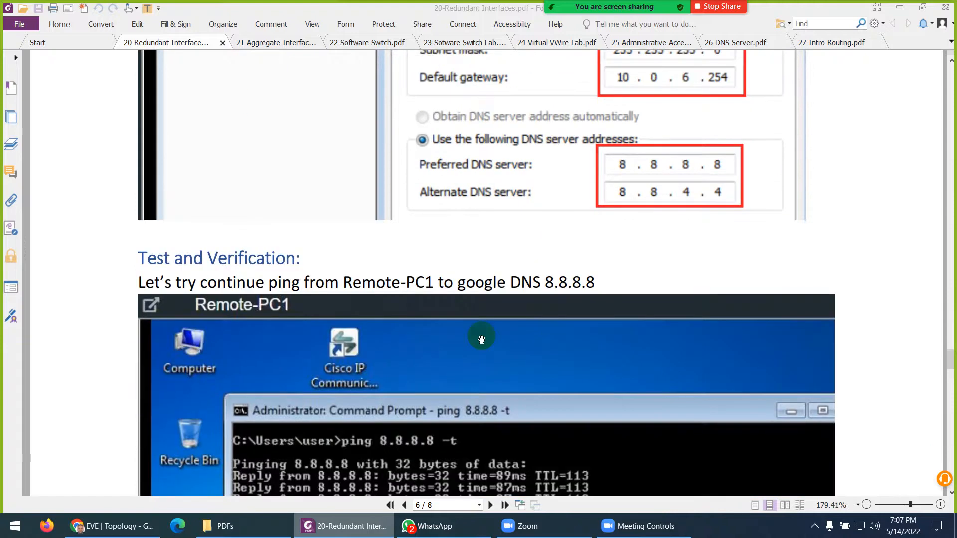
pyautogui.scroll(-1, 301, 284)
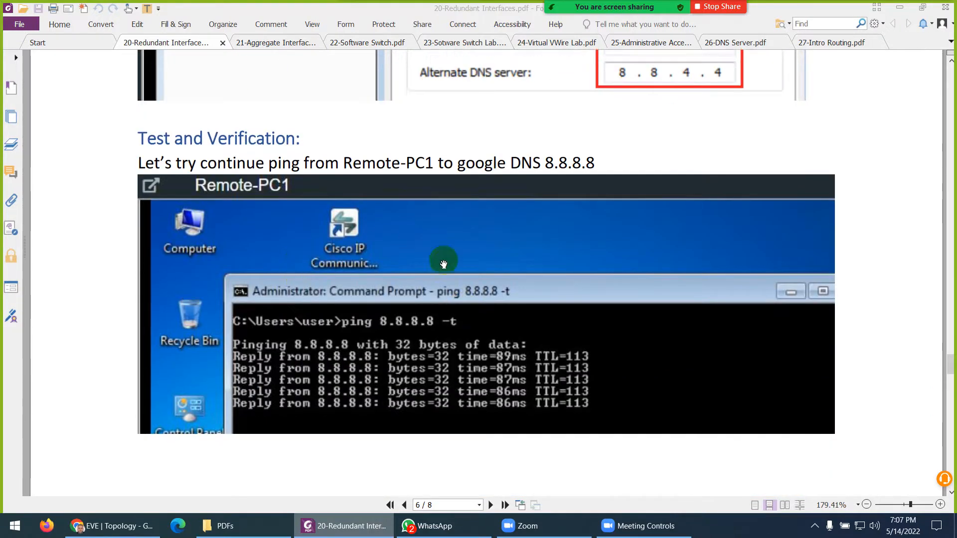
pyautogui.scroll(-8, 444, 264)
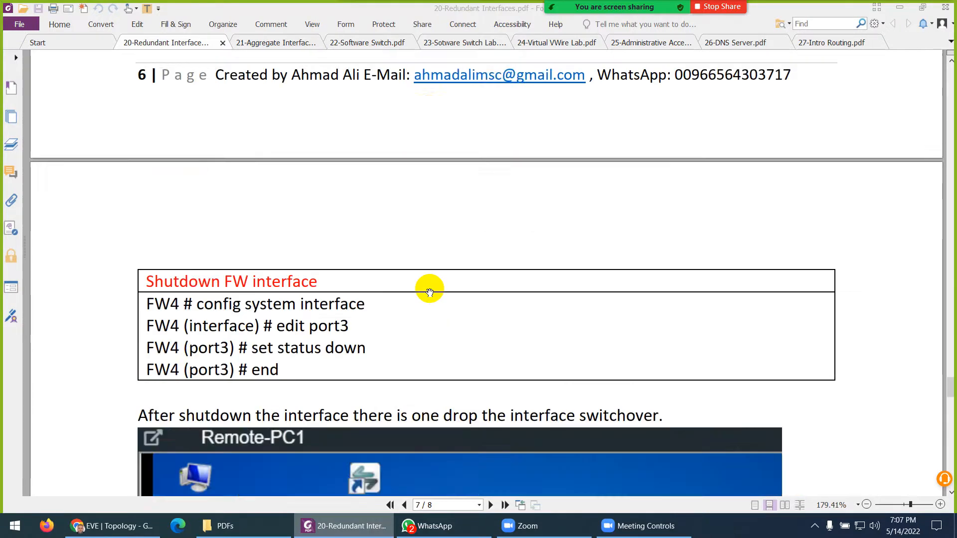
pyautogui.scroll(-2, 430, 292)
pyautogui.scroll(-4, 429, 287)
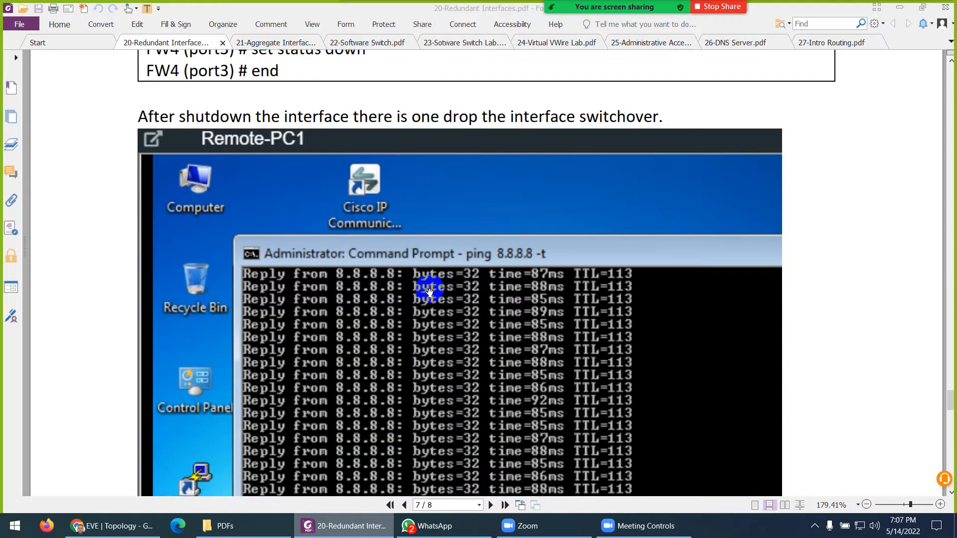
pyautogui.scroll(2, 362, 392)
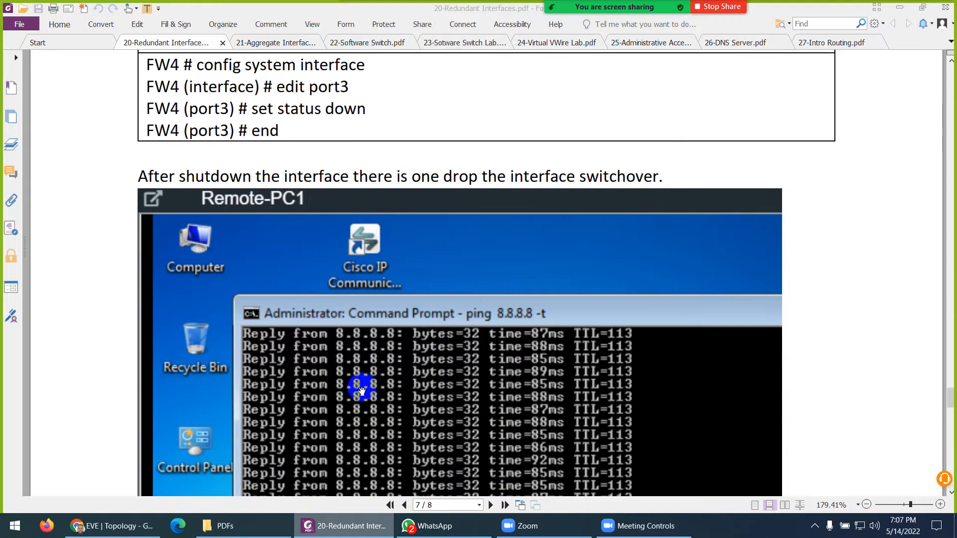
# - Start a Wireshark capture on FW4's port3, confirm its link type, and move it left
pyautogui.click(332, 533)
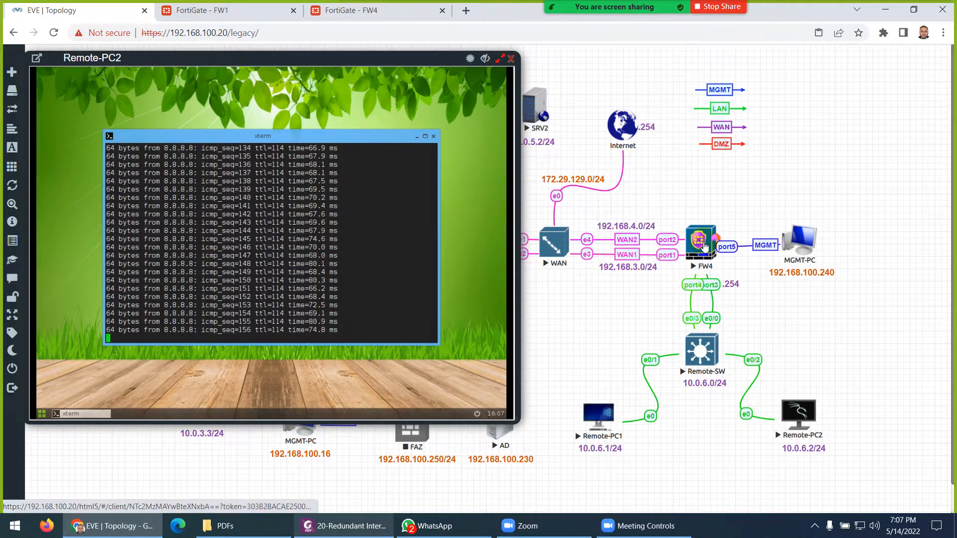
pyautogui.rightClick(707, 247)
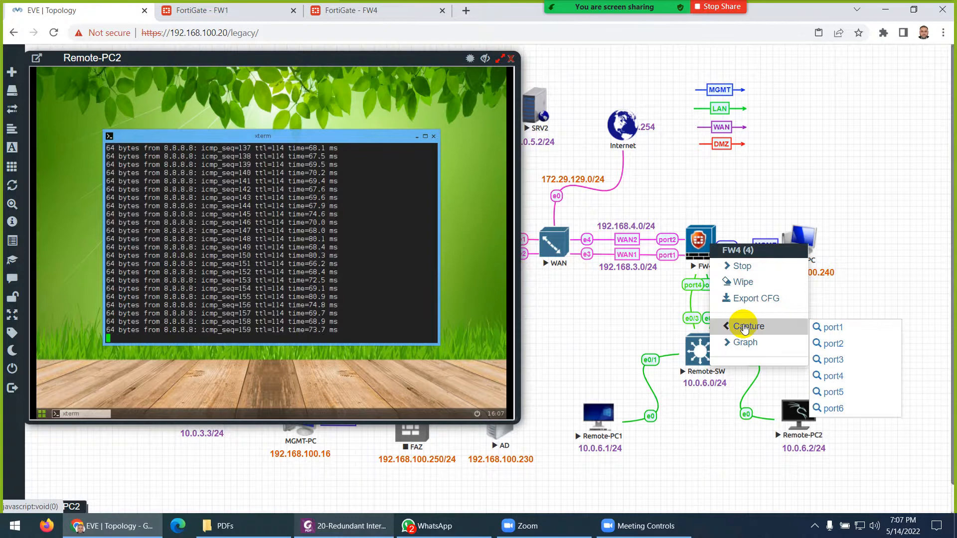
pyautogui.click(841, 359)
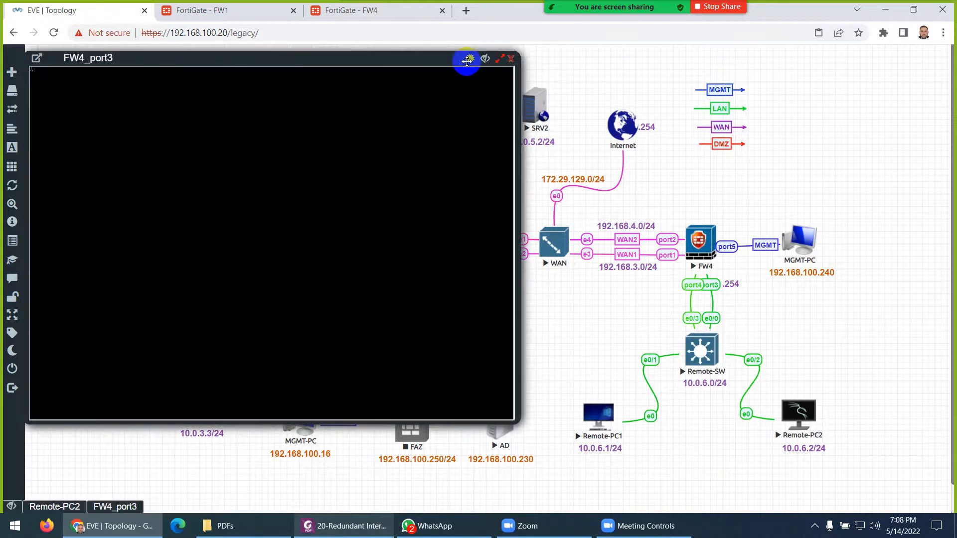
pyautogui.moveTo(339, 60); pyautogui.dragTo(605, 92)
pyautogui.click(466, 71)
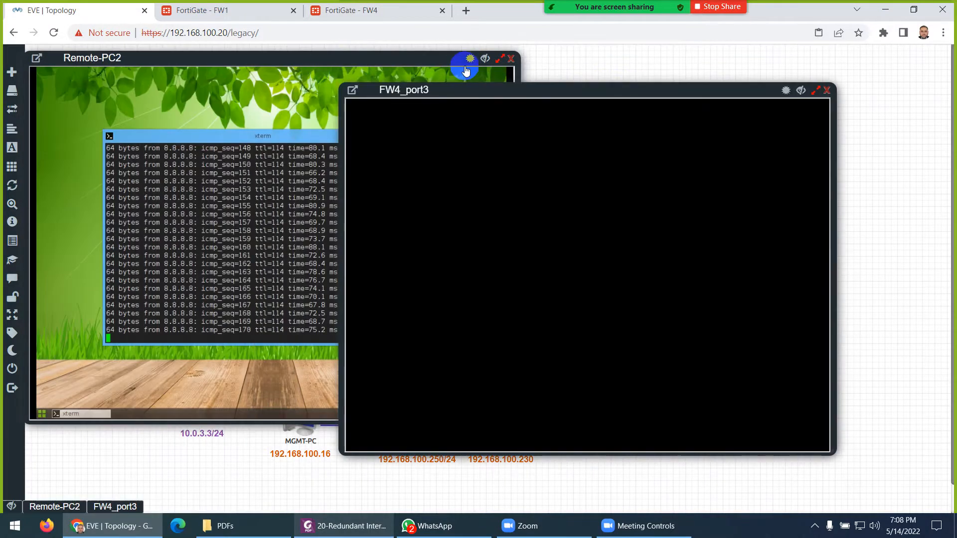
pyautogui.click(483, 60)
pyautogui.moveTo(455, 89); pyautogui.dragTo(218, 71)
pyautogui.click(272, 161)
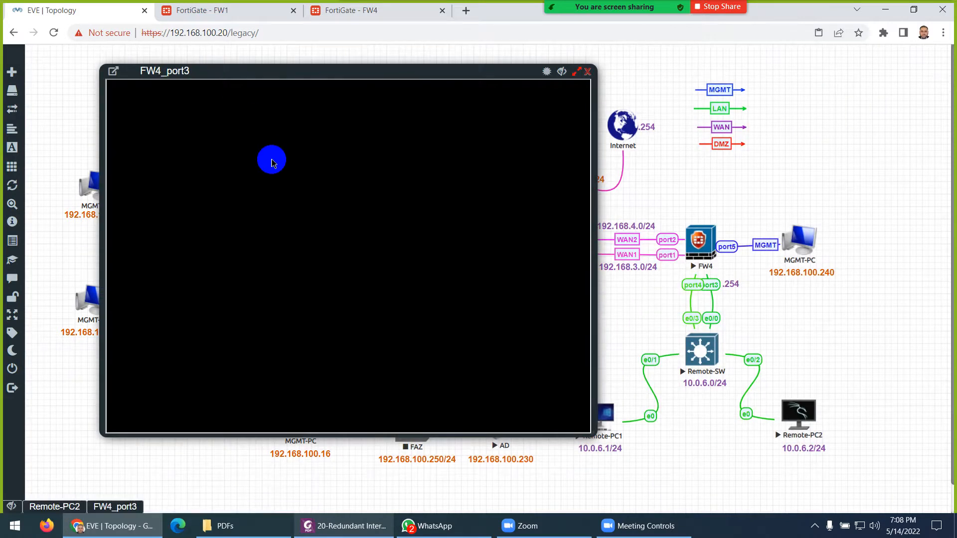
pyautogui.click(389, 306)
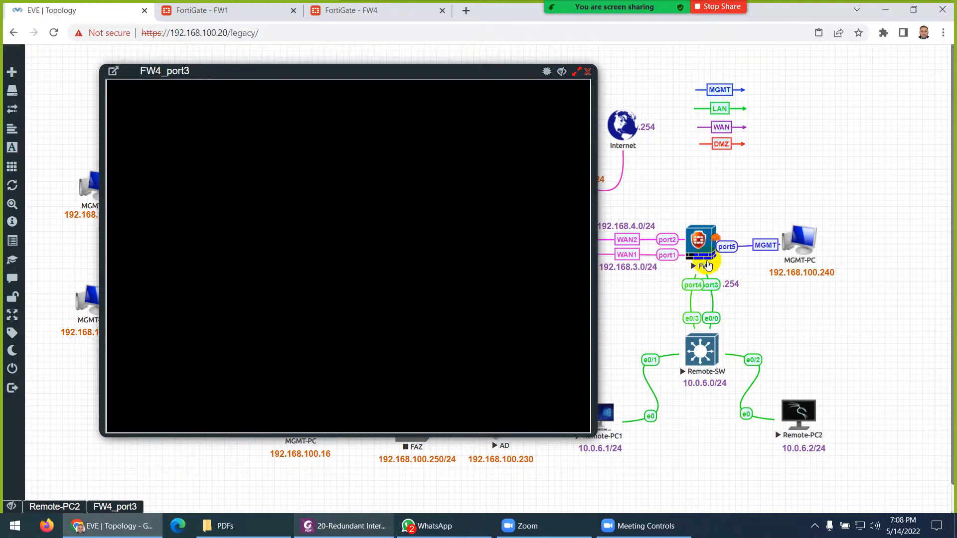
# - Start a second capture on FW4's port4 with Ethernet link type and tile it right of port3
pyautogui.rightClick(704, 242)
pyautogui.moveTo(736, 324)
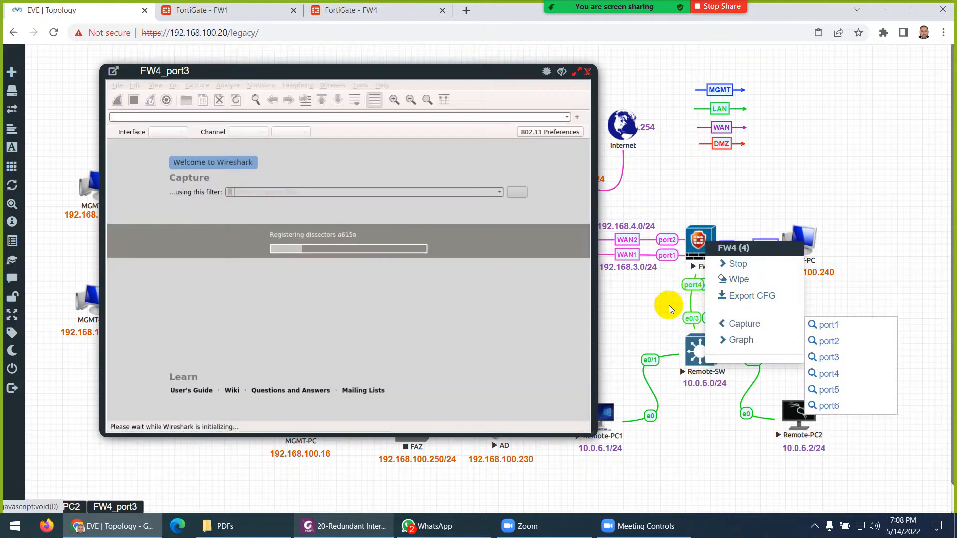
pyautogui.click(825, 373)
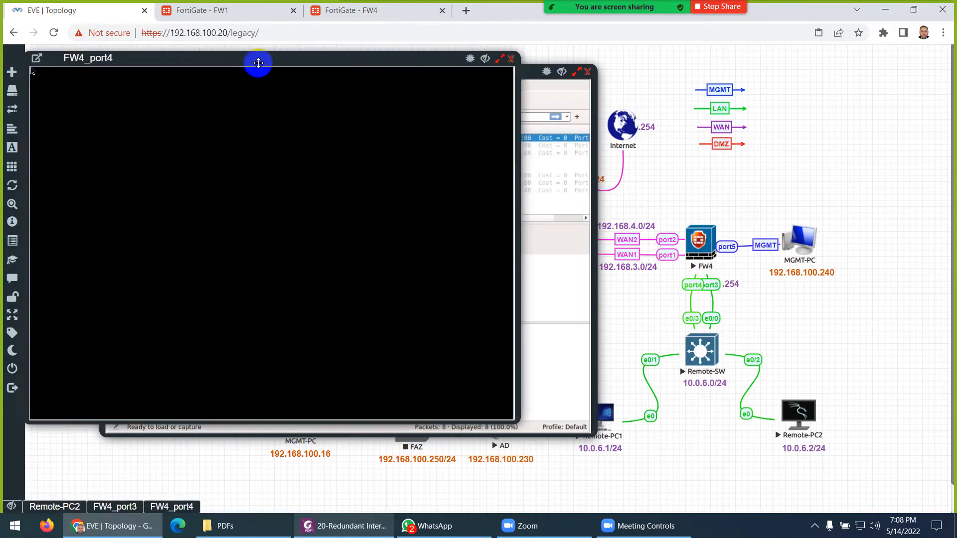
pyautogui.moveTo(256, 64); pyautogui.dragTo(671, 77)
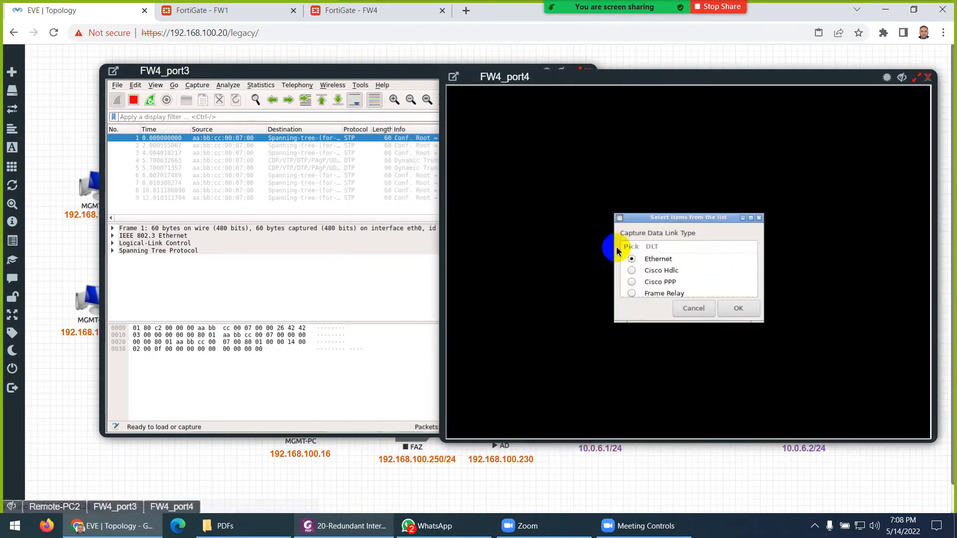
pyautogui.click(739, 306)
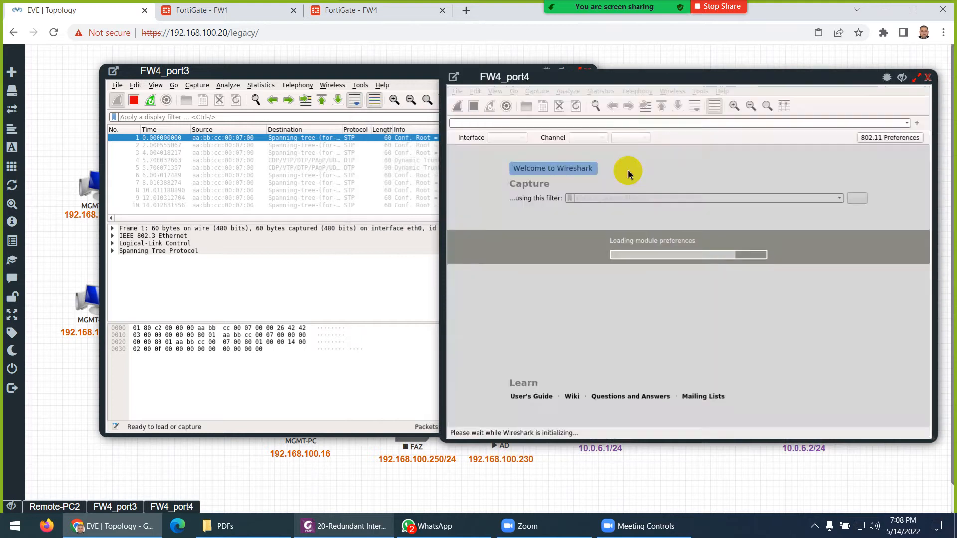
pyautogui.moveTo(605, 78); pyautogui.dragTo(611, 72)
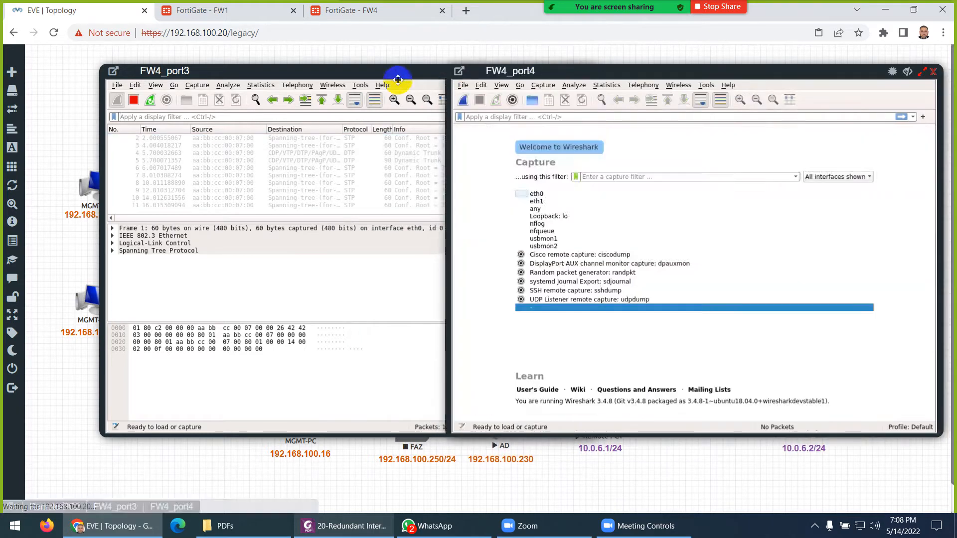
pyautogui.moveTo(388, 75); pyautogui.dragTo(354, 72)
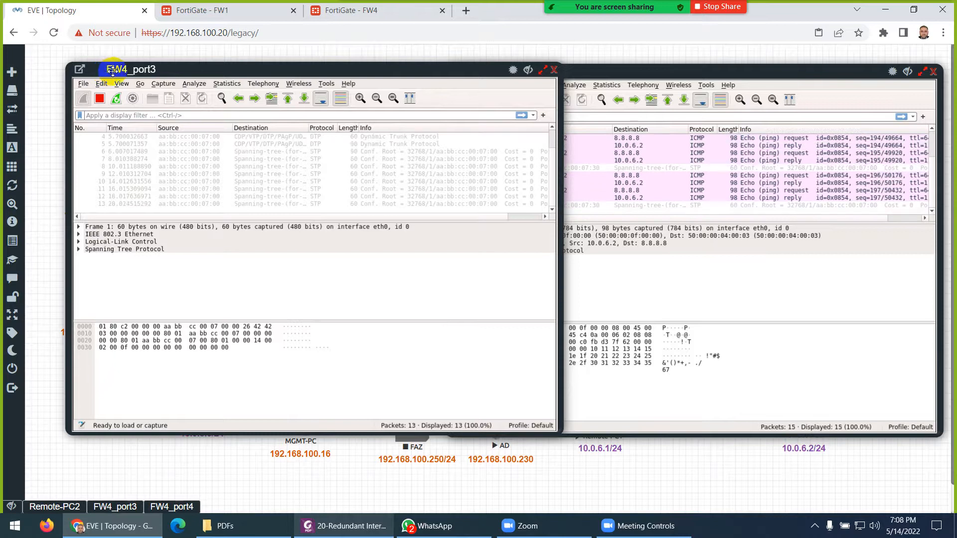
# - Apply the 'icmp' display filter to the port3 capture, then to the port4 capture
pyautogui.click(631, 70)
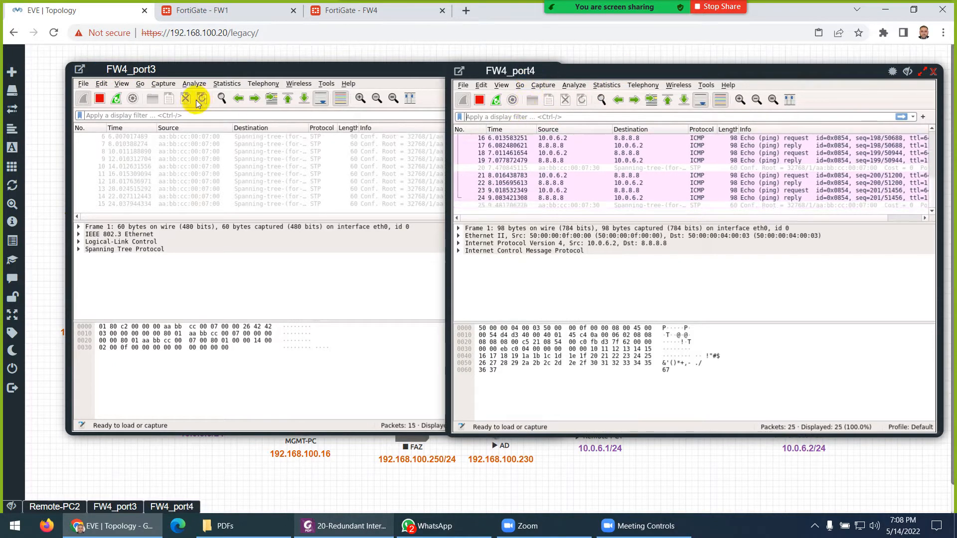
pyautogui.click(174, 116)
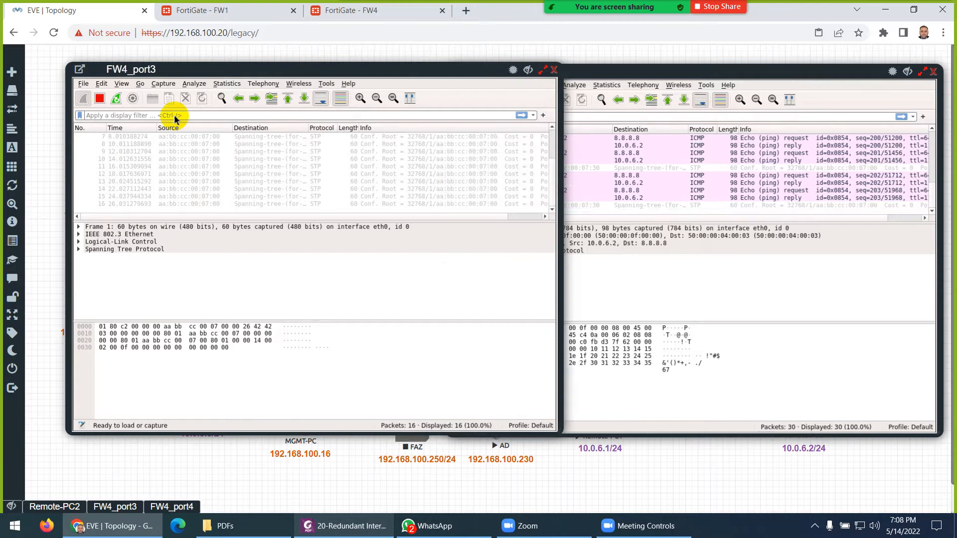
pyautogui.write('icm')
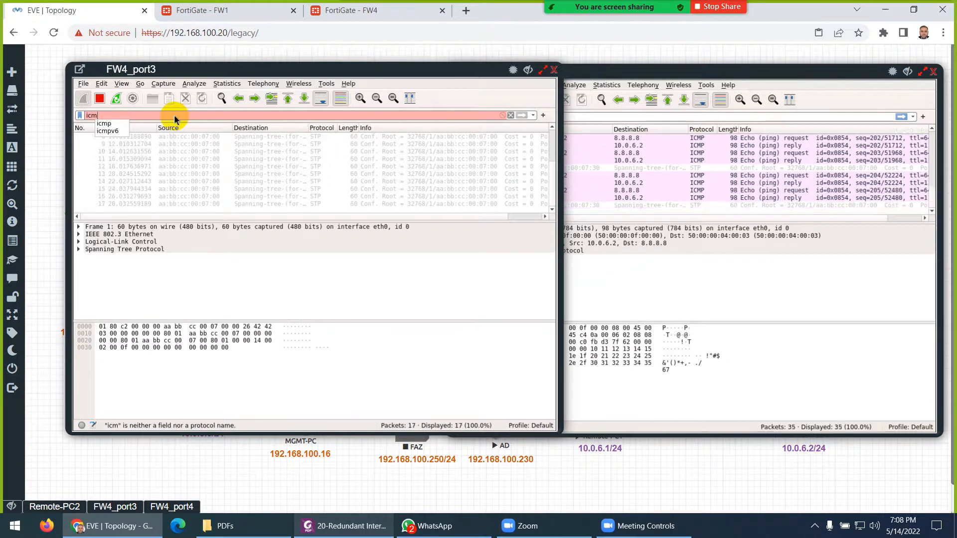
pyautogui.write('p')
pyautogui.press('Return')
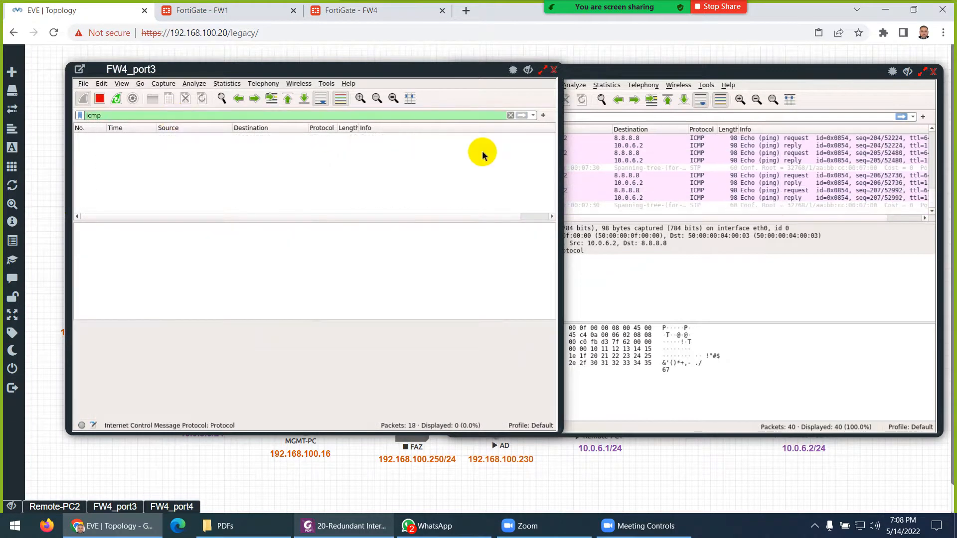
pyautogui.click(595, 118)
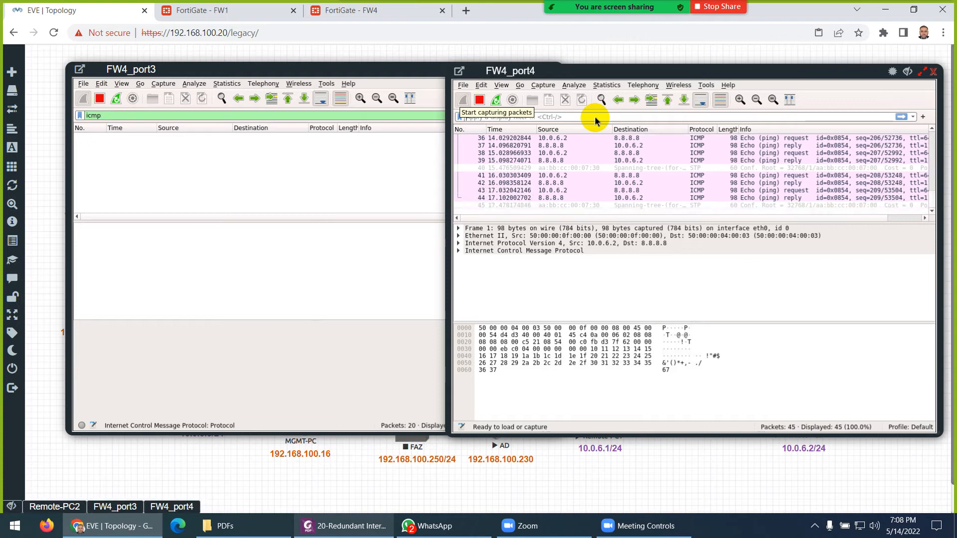
pyautogui.write('icmp')
pyautogui.press('Return')
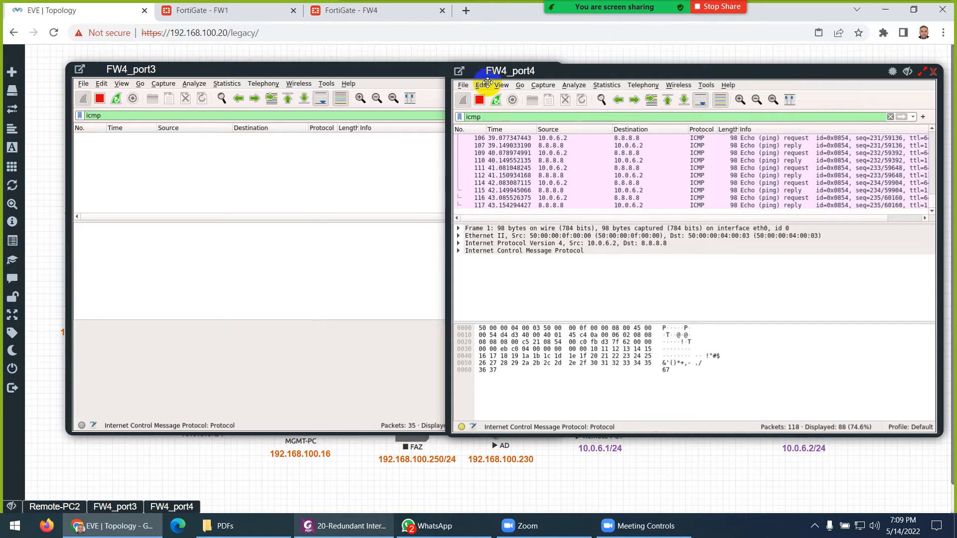
pyautogui.click(371, 14)
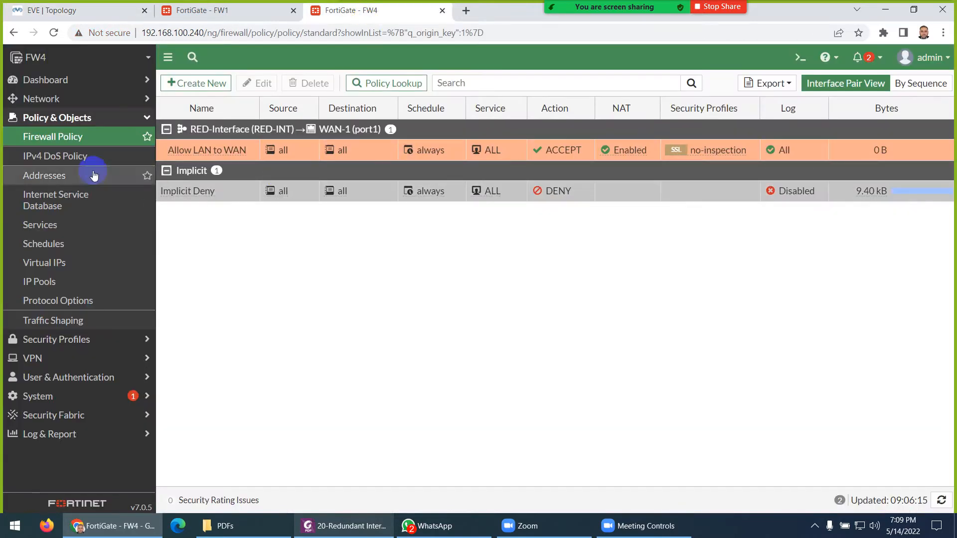
pyautogui.click(41, 99)
pyautogui.click(45, 122)
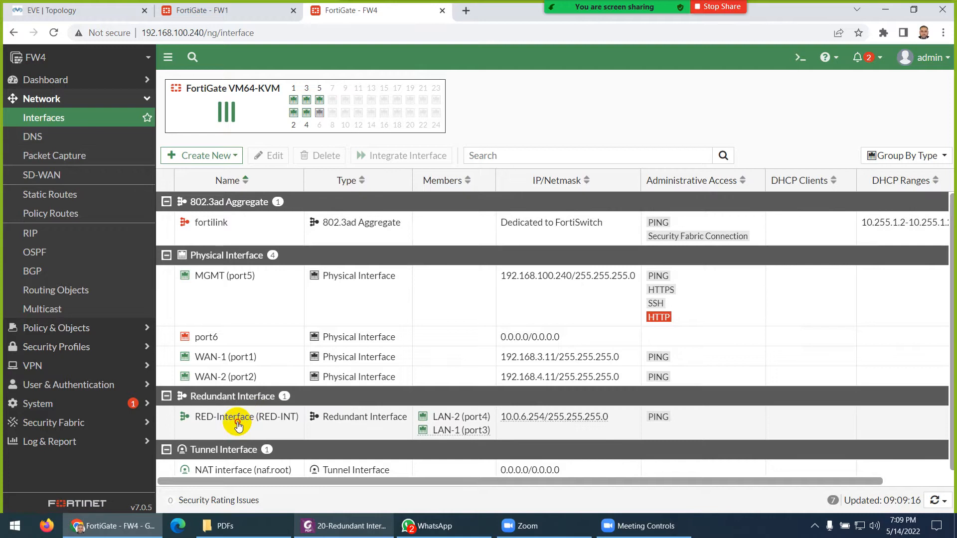
pyautogui.doubleClick(238, 425)
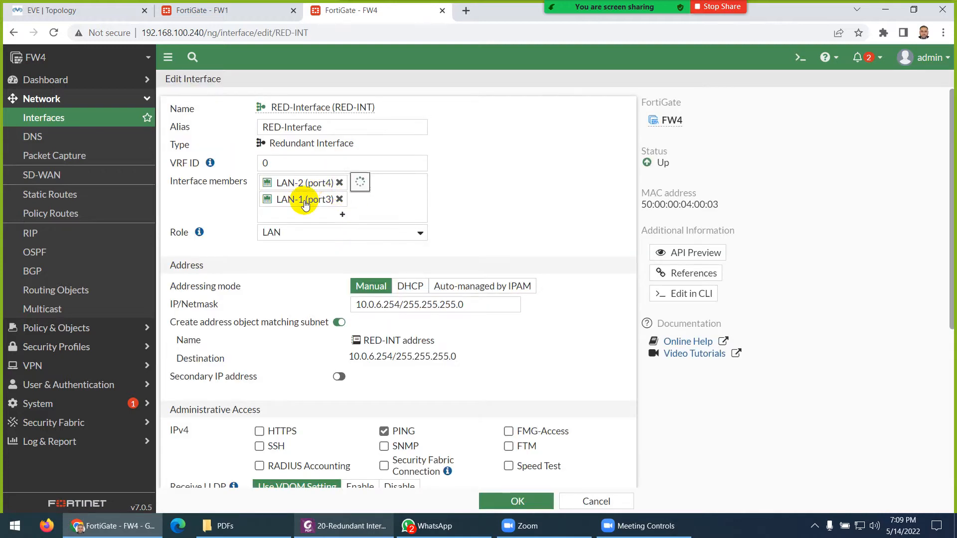
pyautogui.moveTo(305, 204)
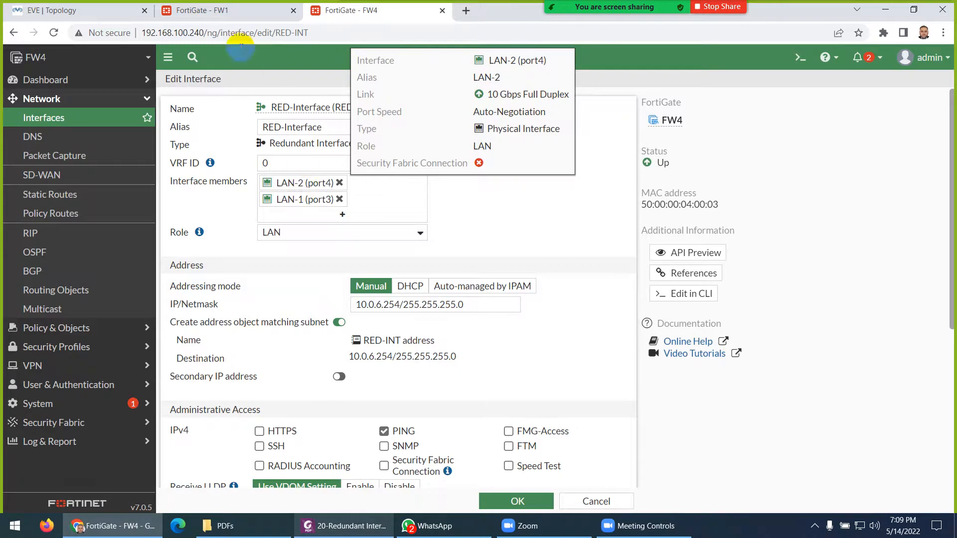
pyautogui.click(82, 11)
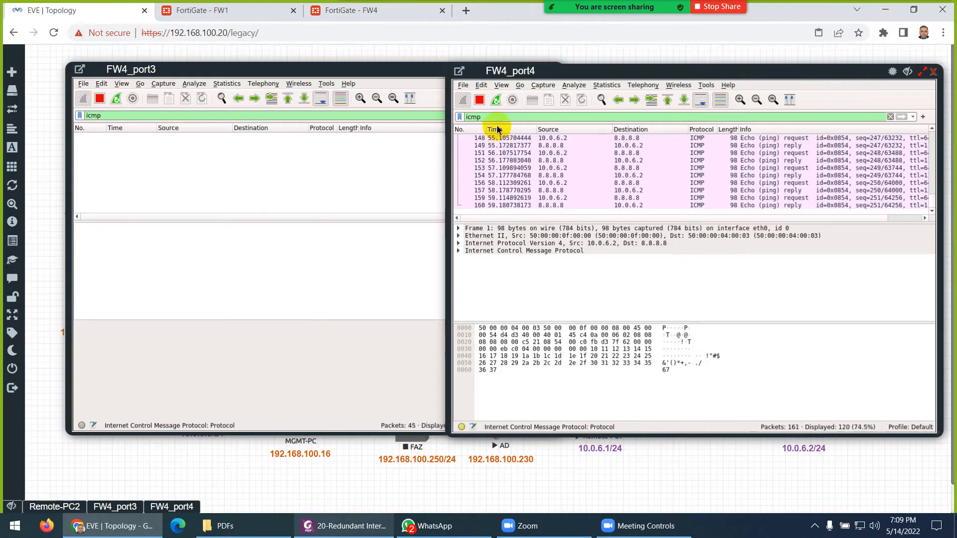
pyautogui.click(368, 18)
# - Remove both RED-INT members, re-add LAN-1 (port3) then LAN-2 (port4), and save
pyautogui.click(339, 182)
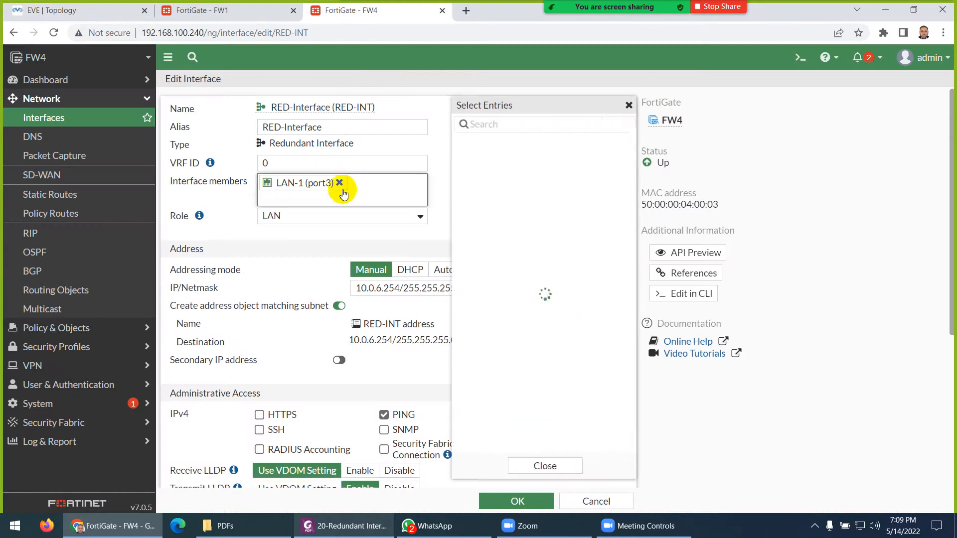
pyautogui.click(339, 183)
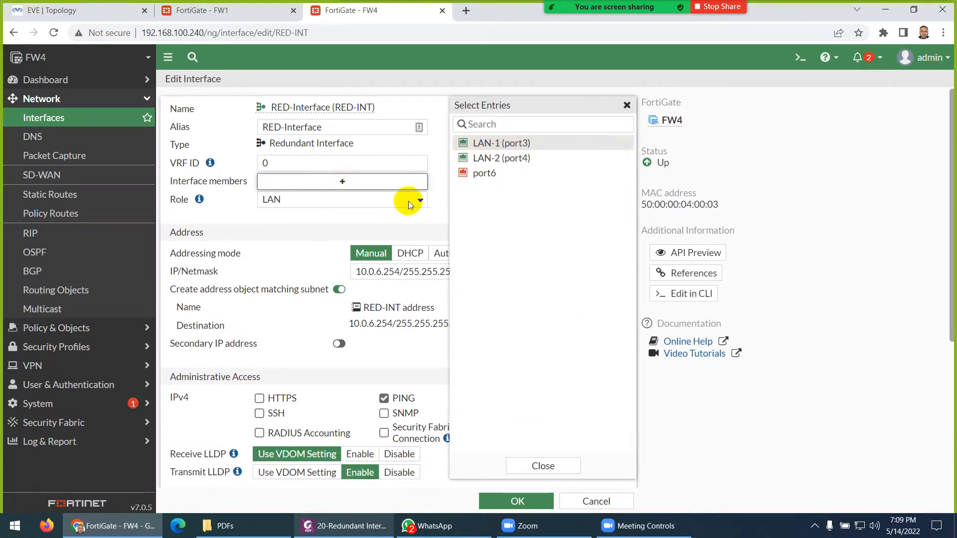
pyautogui.click(509, 144)
pyautogui.click(504, 163)
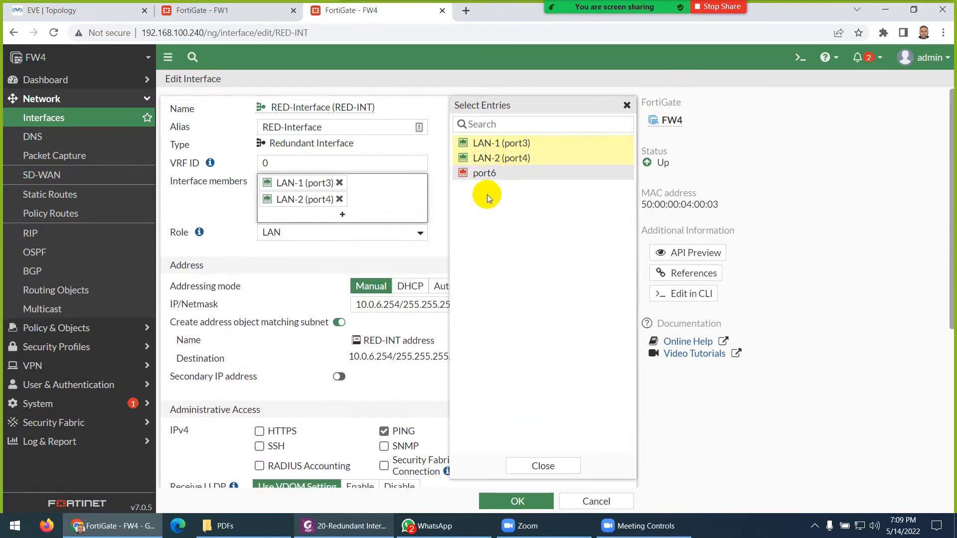
pyautogui.click(543, 467)
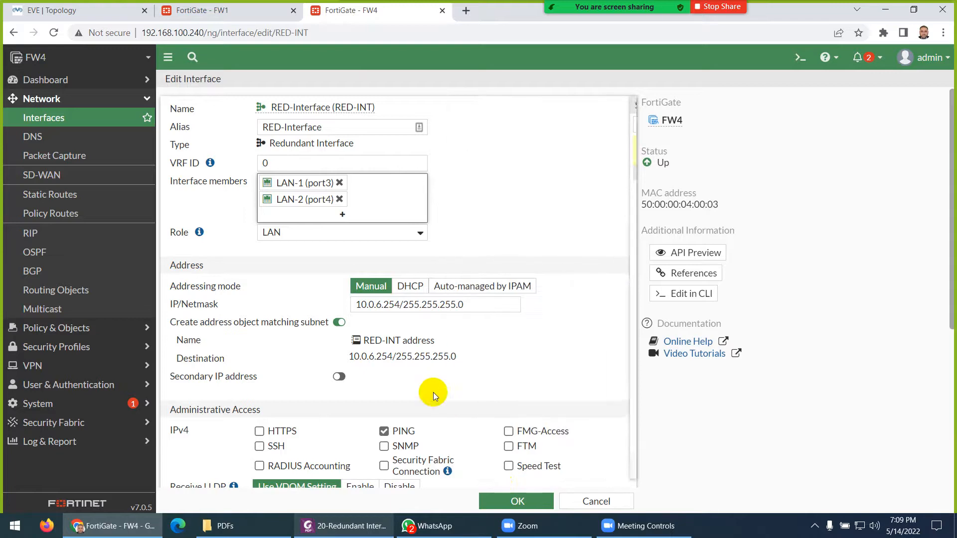
pyautogui.click(507, 502)
pyautogui.click(93, 12)
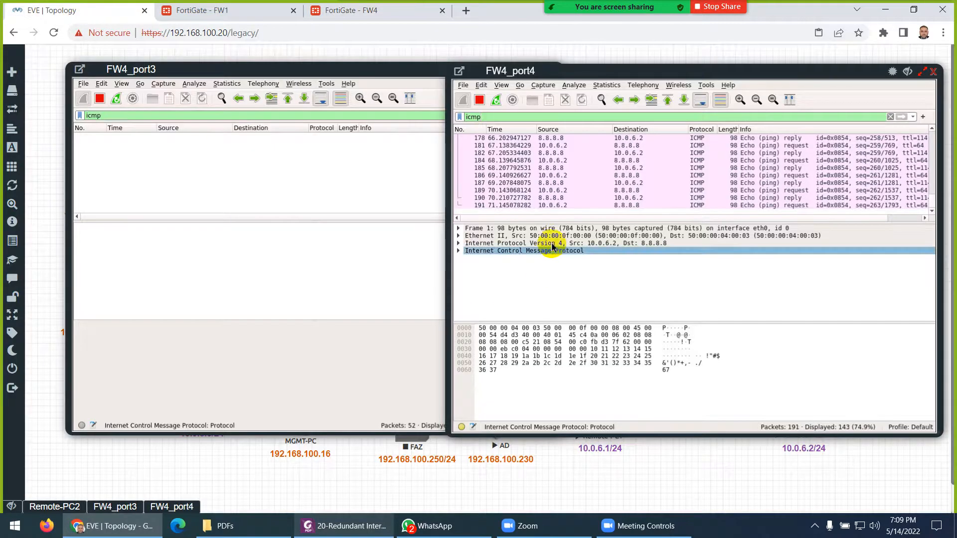
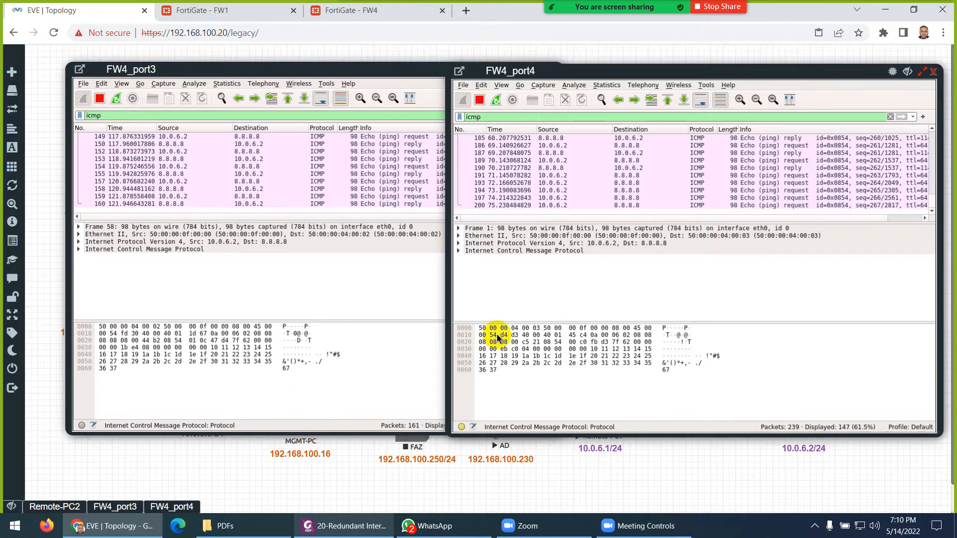
# - View FW4's interfaces list and check WAN-1's action menu without changing anything
pyautogui.click(319, 17)
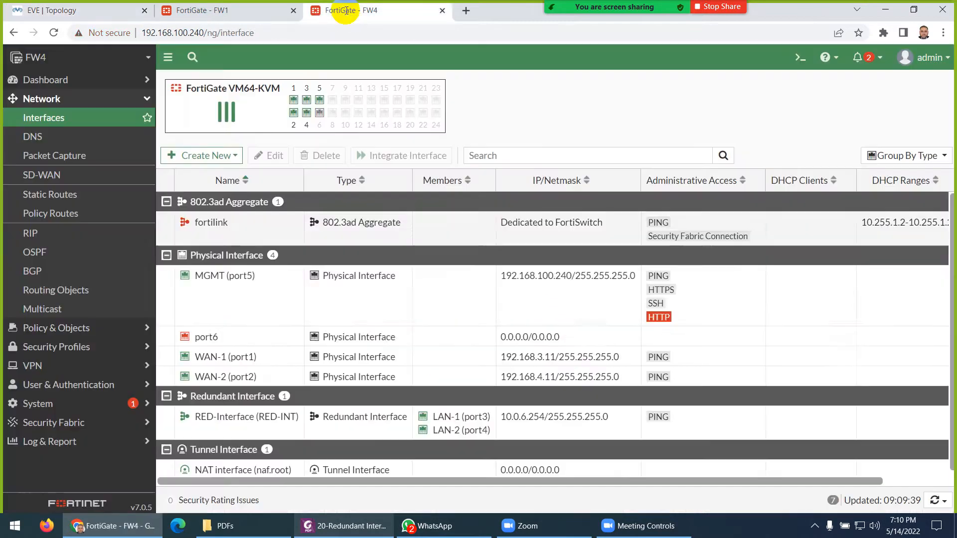
pyautogui.scroll(-1, 249, 346)
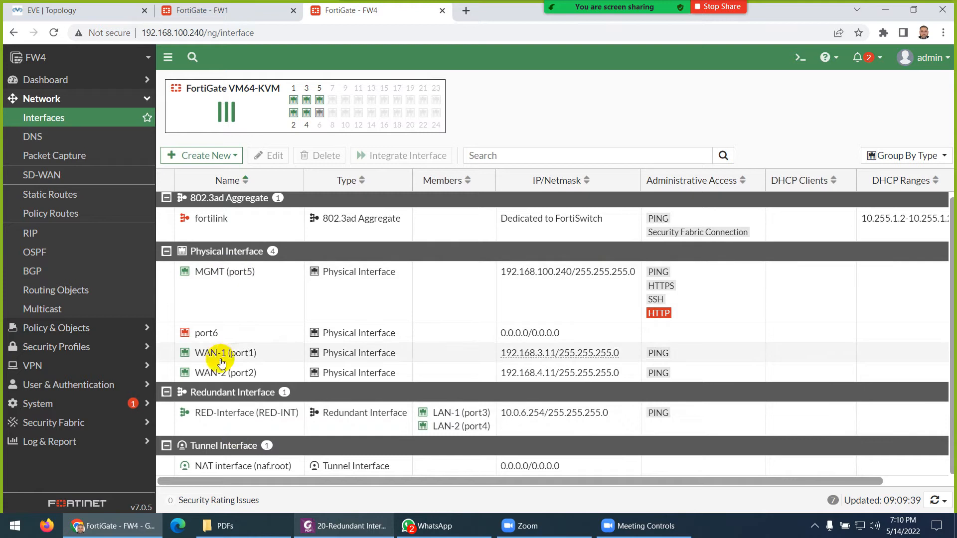
pyautogui.rightClick(231, 356)
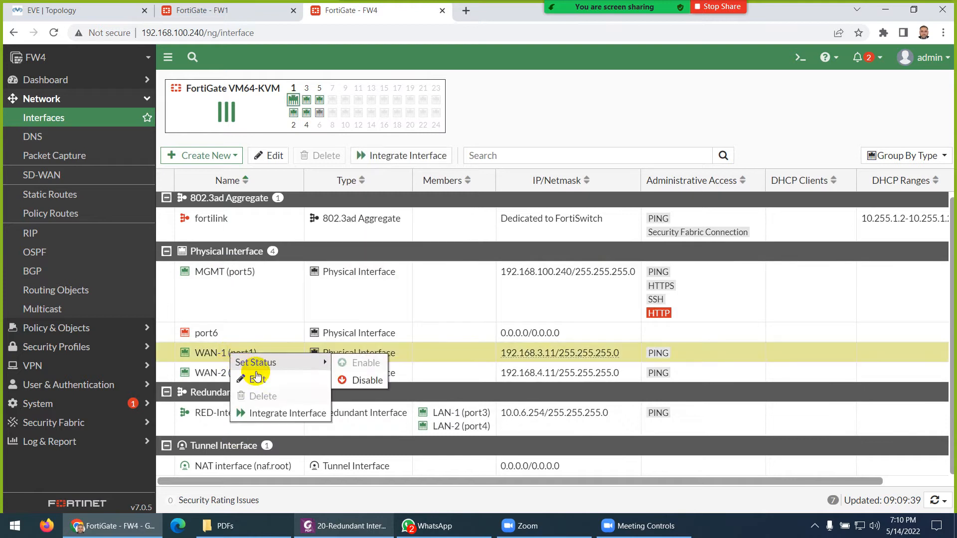
pyautogui.moveTo(316, 362)
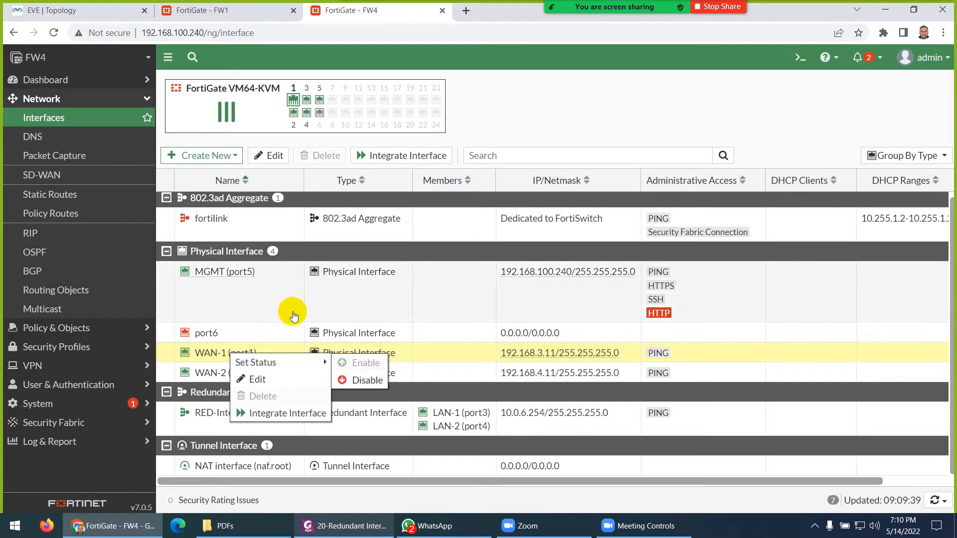
pyautogui.click(278, 299)
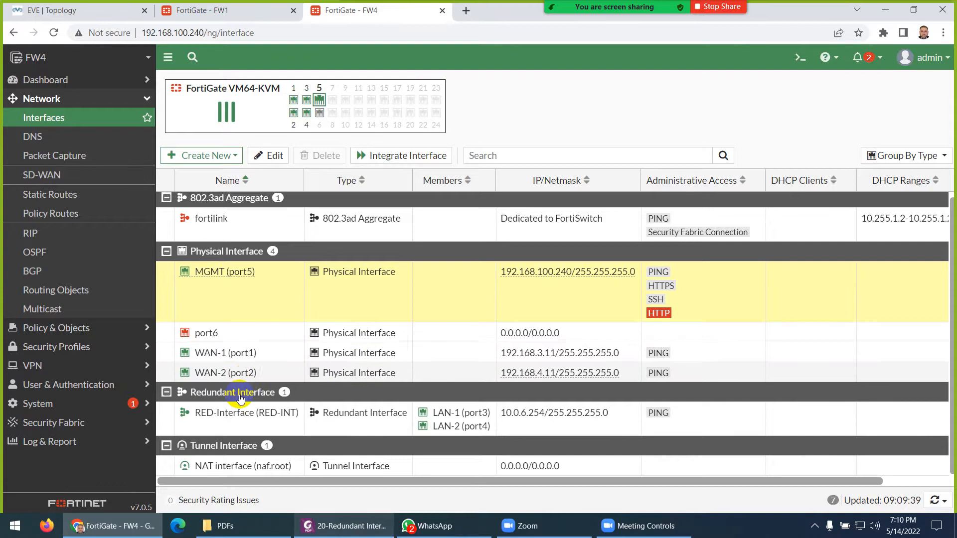
pyautogui.click(67, 14)
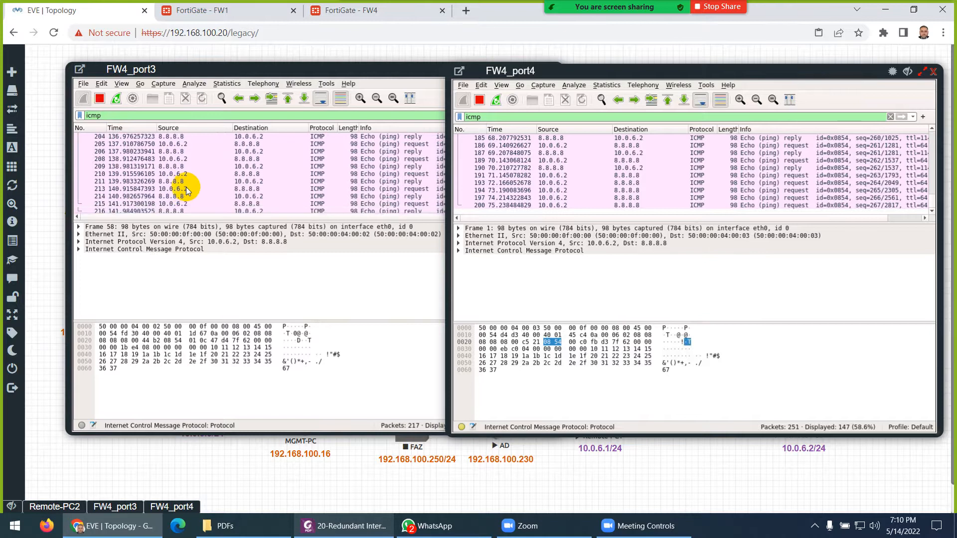
# - Open the FW4 console and arrange it beside the FW4_port3 and FW4_port4 capture windows
pyautogui.click(517, 254)
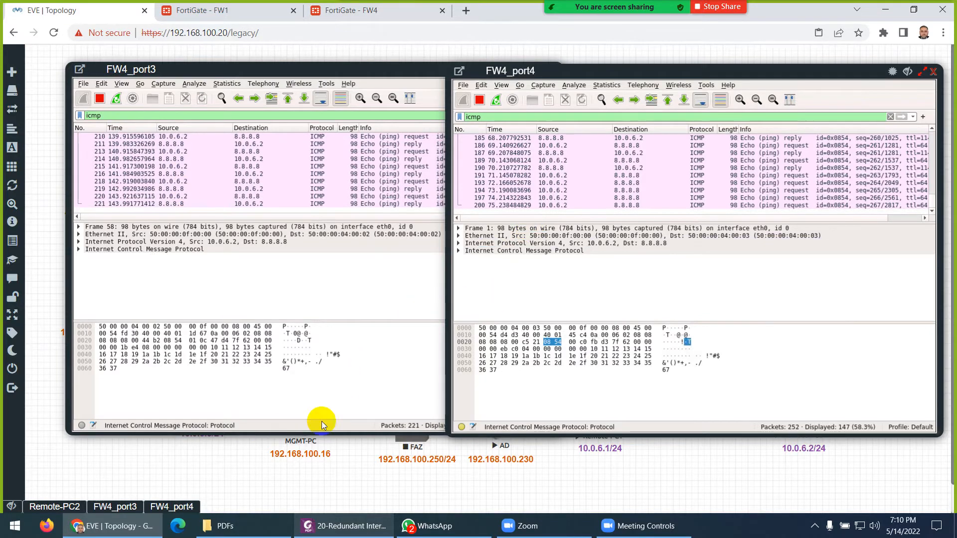
pyautogui.moveTo(821, 77); pyautogui.dragTo(536, 93)
pyautogui.click(697, 242)
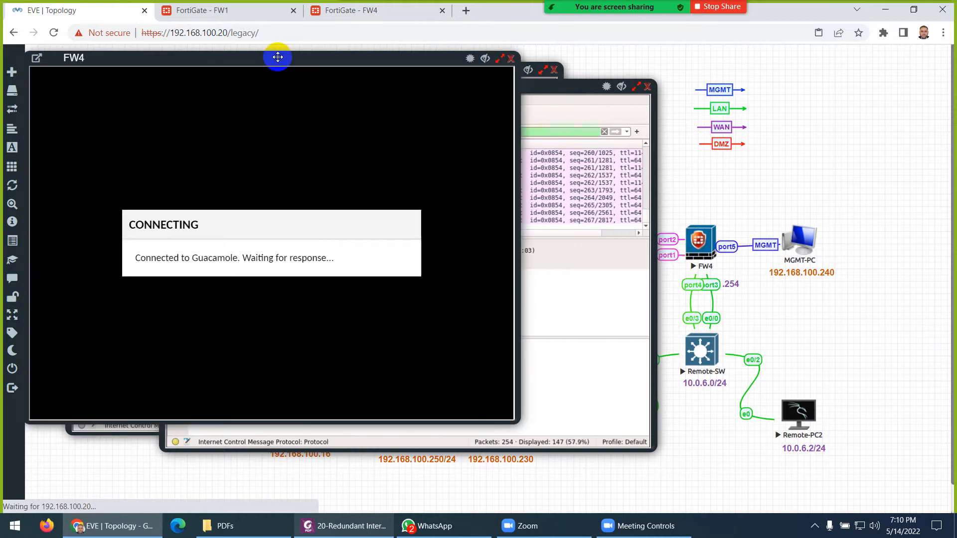
pyautogui.moveTo(278, 55); pyautogui.dragTo(713, 93)
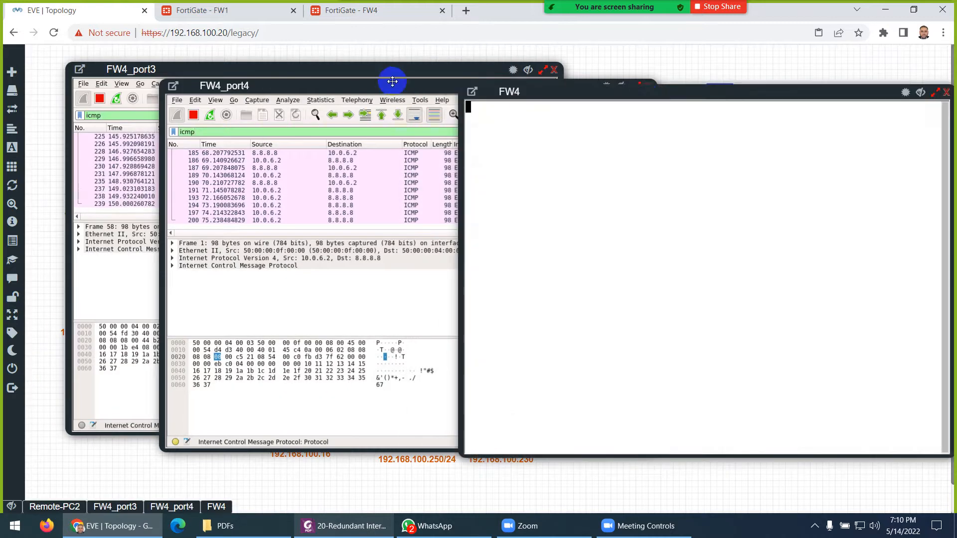
pyautogui.moveTo(372, 86); pyautogui.dragTo(273, 149)
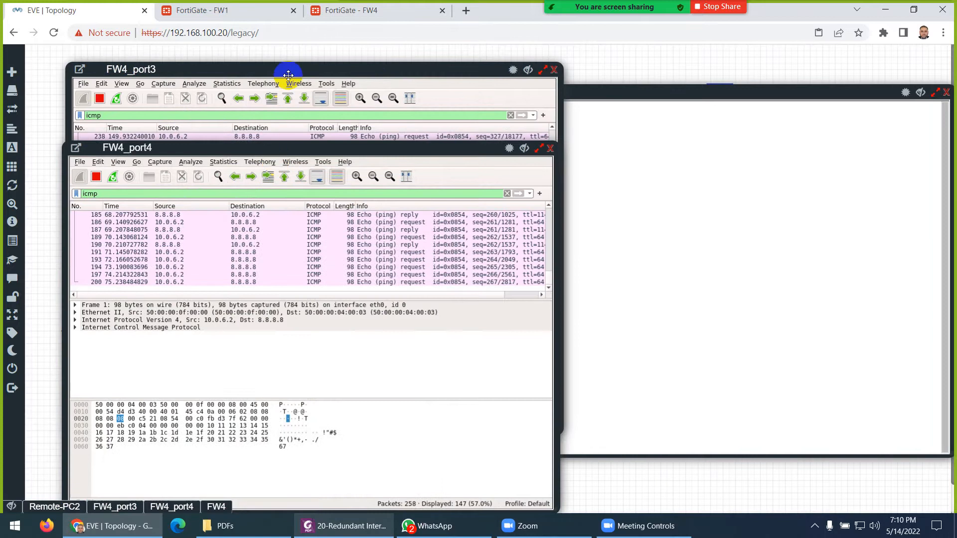
pyautogui.moveTo(285, 69); pyautogui.dragTo(285, 52)
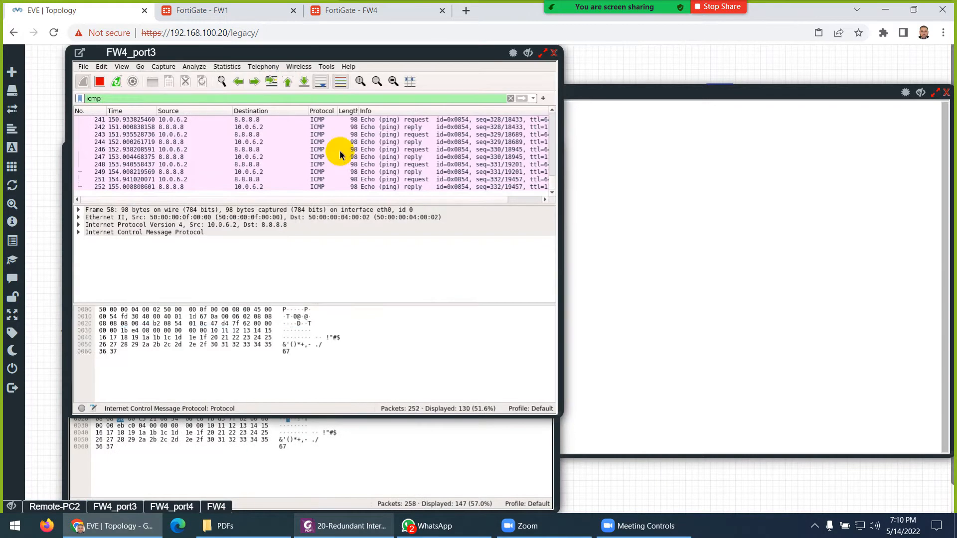
pyautogui.click(383, 461)
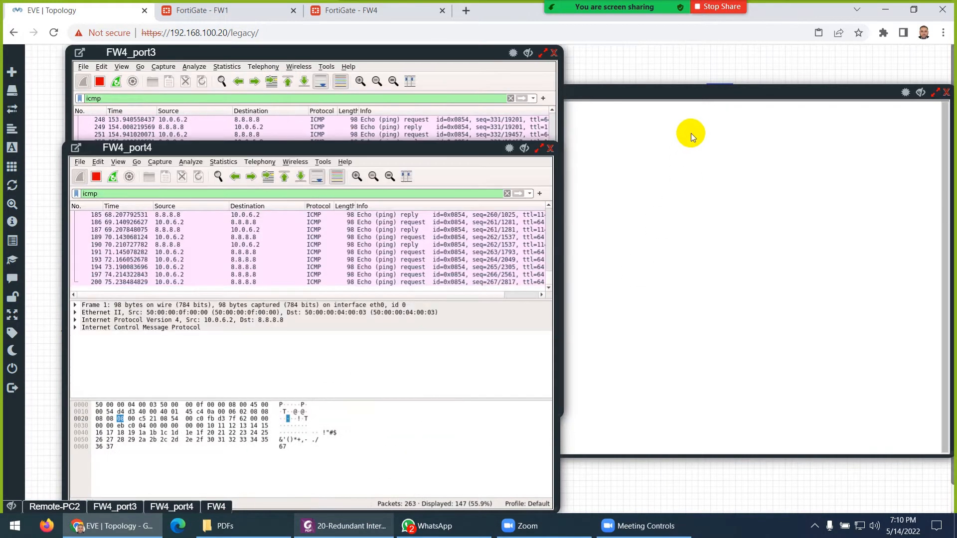
pyautogui.moveTo(688, 91); pyautogui.dragTo(747, 90)
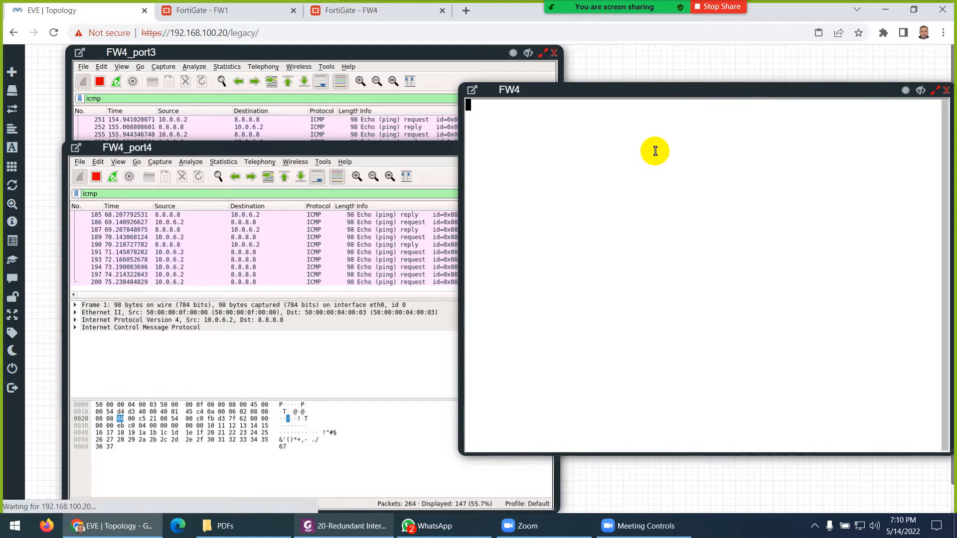
# - Log in to the FW4 console as admin
pyautogui.click(620, 171)
pyautogui.press('Return')
pyautogui.press('Return')
pyautogui.write('admin')
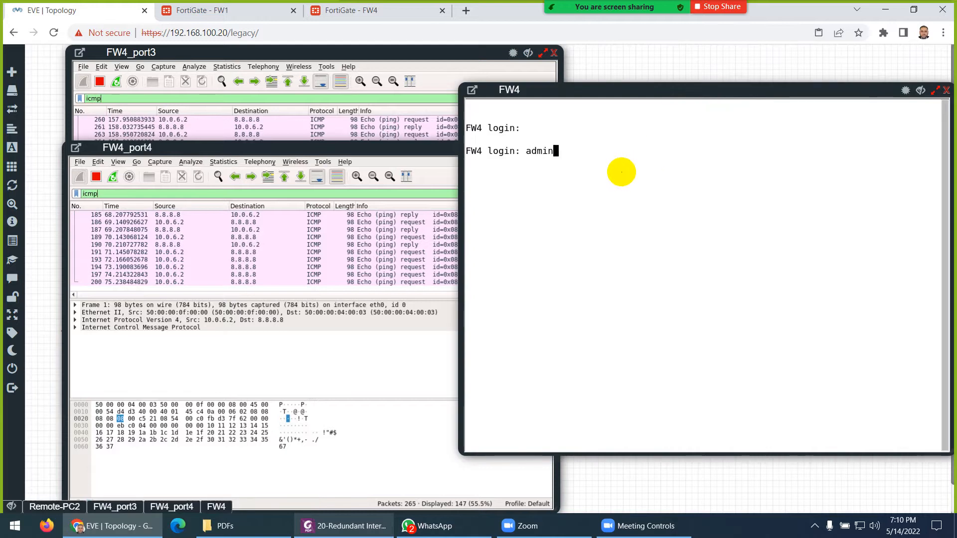
pyautogui.press('Return')
pyautogui.press('Return')
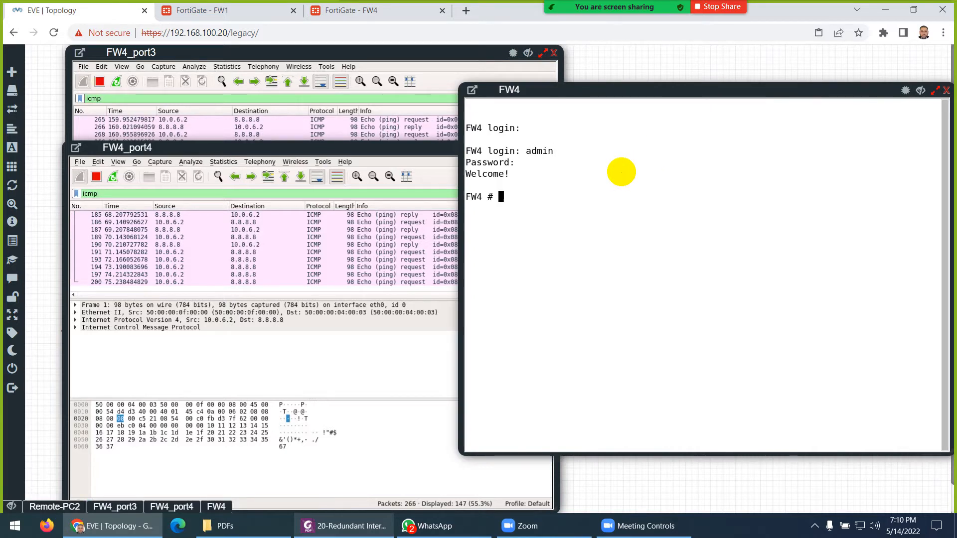
# - Shut down port3 with 'set status down' under config system interface
pyautogui.write('config system interface')
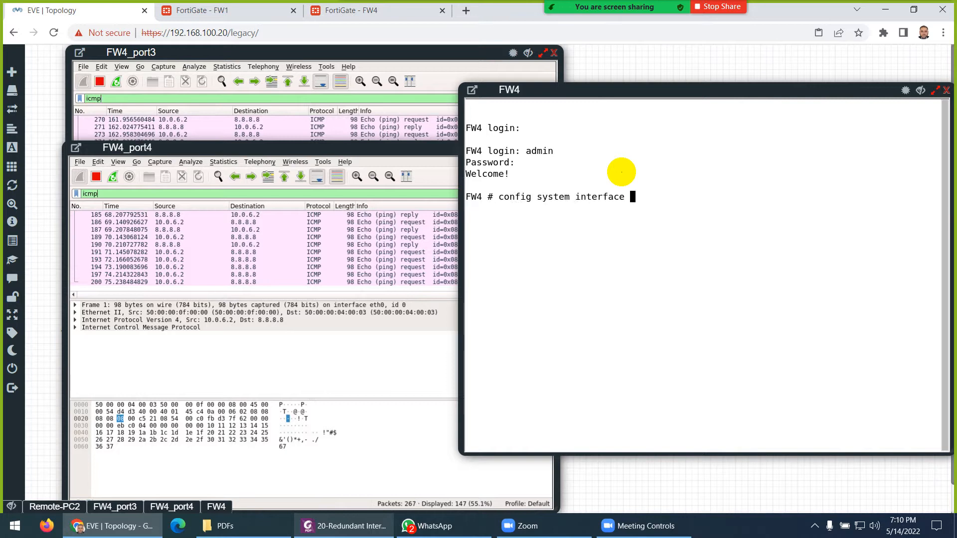
pyautogui.press('Return')
pyautogui.write('edit port1')
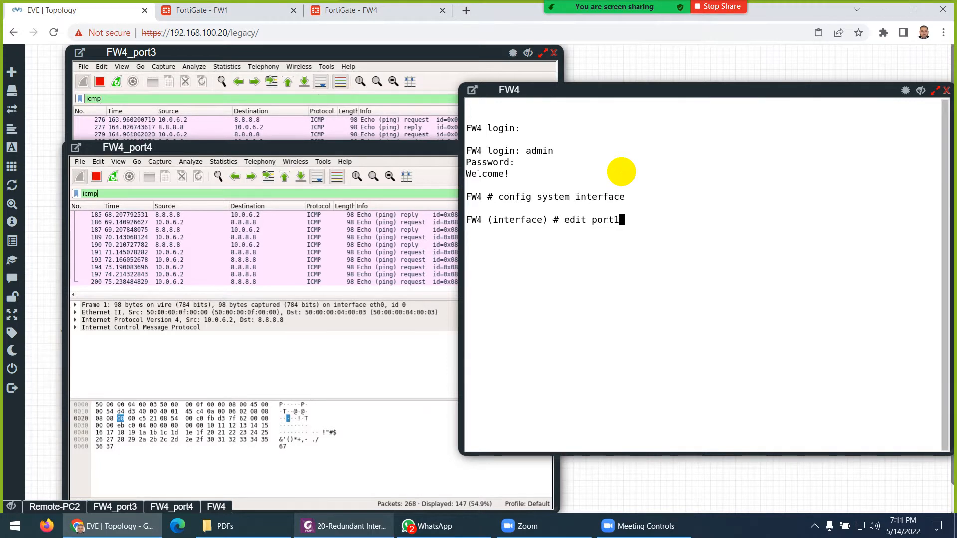
pyautogui.press('BackSpace')
pyautogui.write('2')
pyautogui.press('BackSpace')
pyautogui.write('3')
pyautogui.press('Return')
pyautogui.write('se')
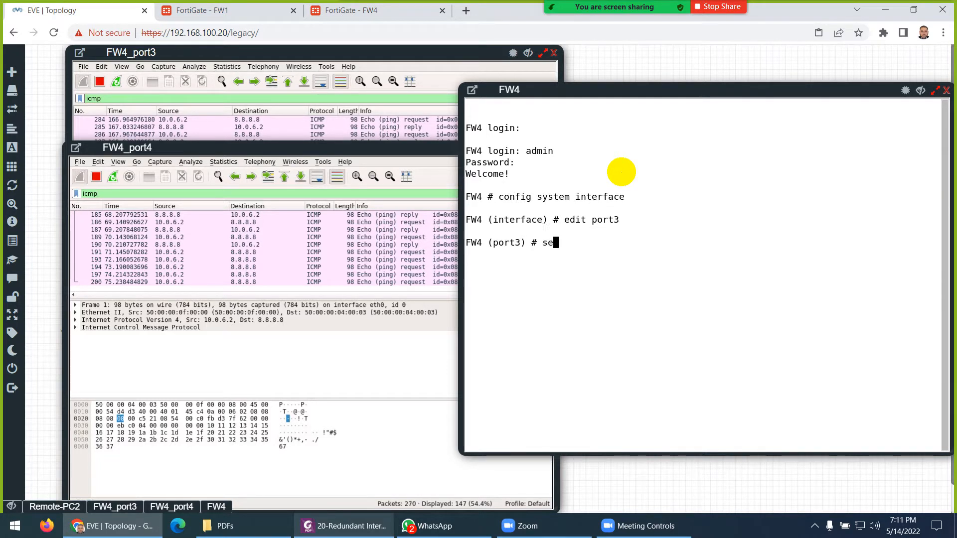
pyautogui.write('t status ?')
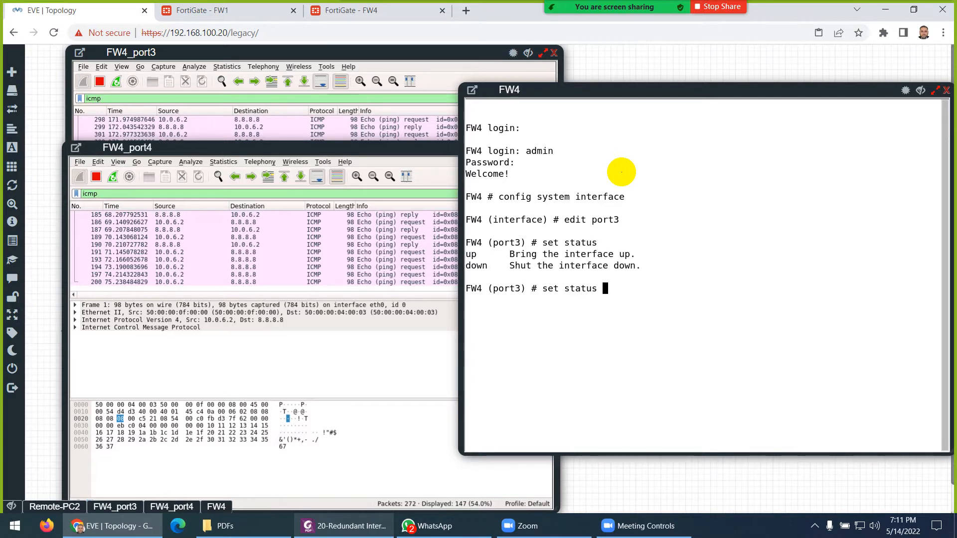
pyautogui.write('down')
pyautogui.press('Return')
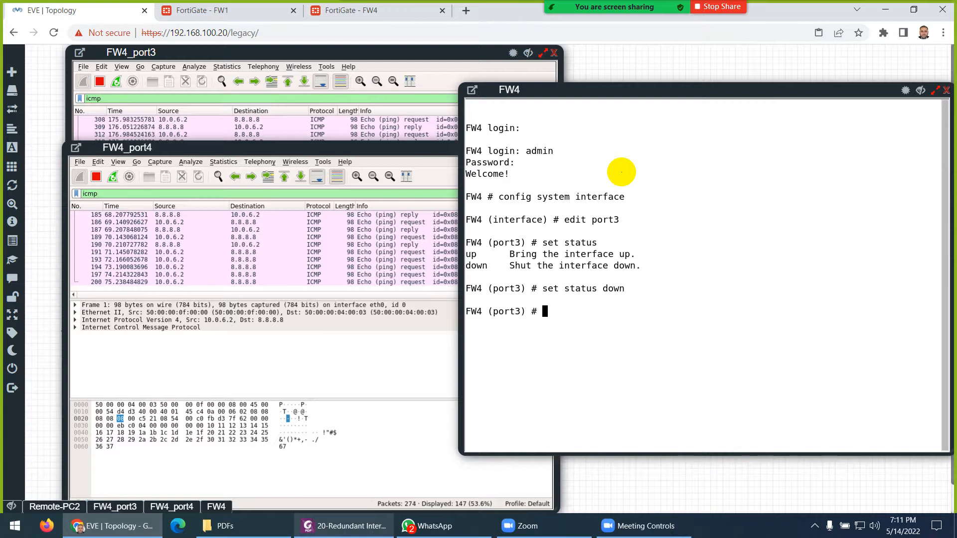
pyautogui.write('end')
pyautogui.press('Return')
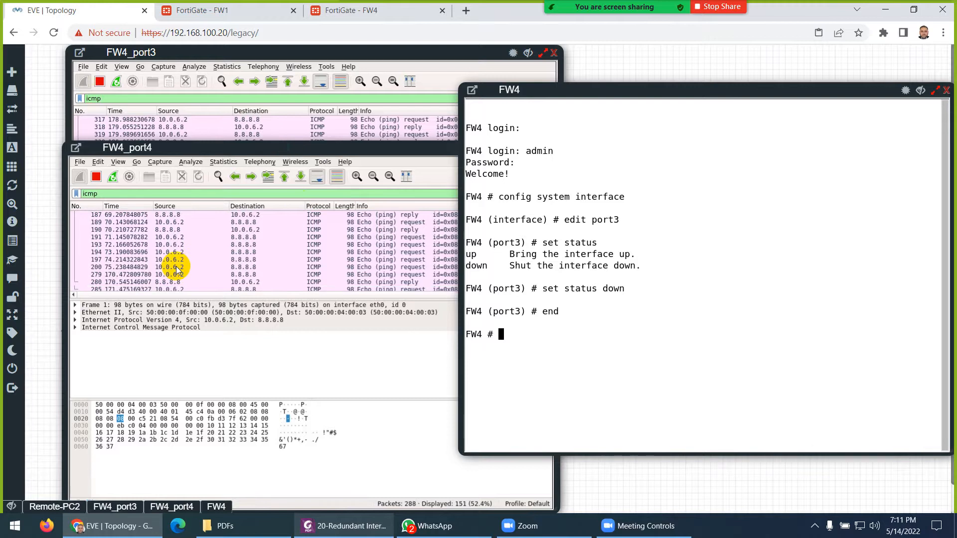
pyautogui.click(187, 59)
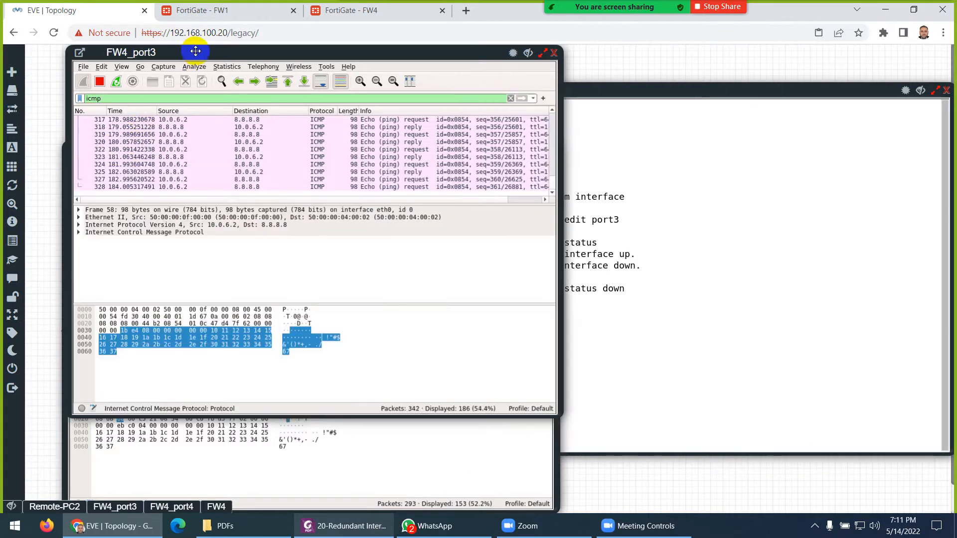
# - Confirm in the FW4_port4 capture that the ICMP pings now flow through port4
pyautogui.click(295, 420)
pyautogui.click(302, 419)
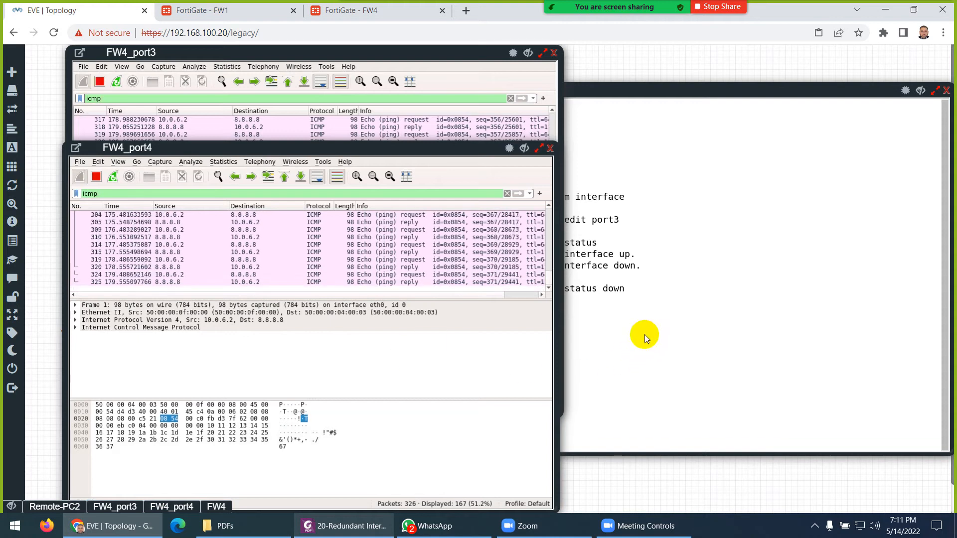
pyautogui.click(644, 334)
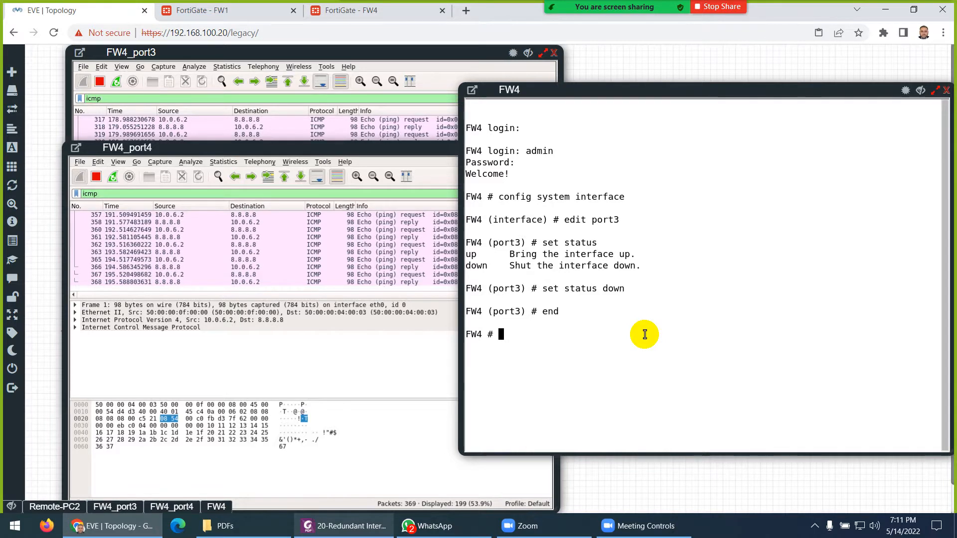
# - Re-enable port3 with 'set status up' and clear the console for a fresh prompt
pyautogui.write('conif')
pyautogui.write('fig system interface')
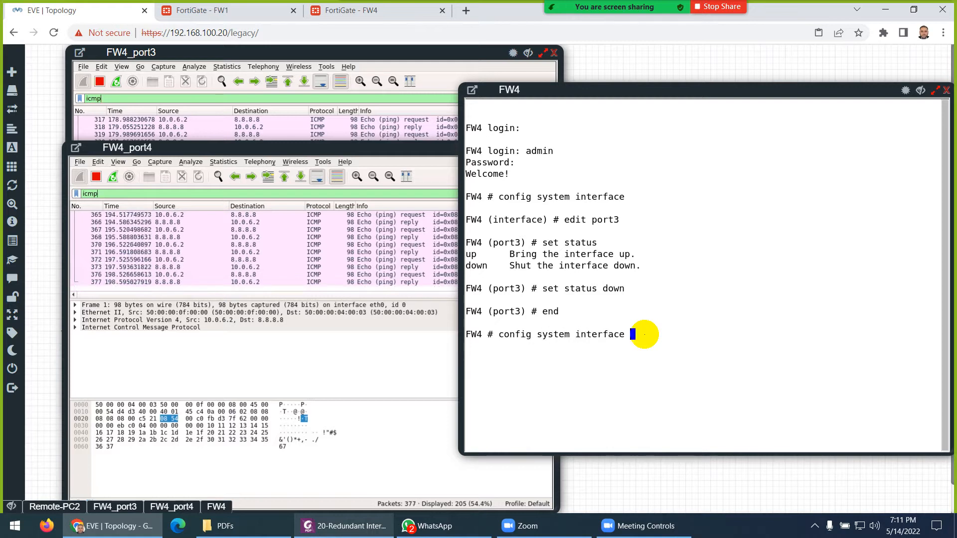
pyautogui.press('Return')
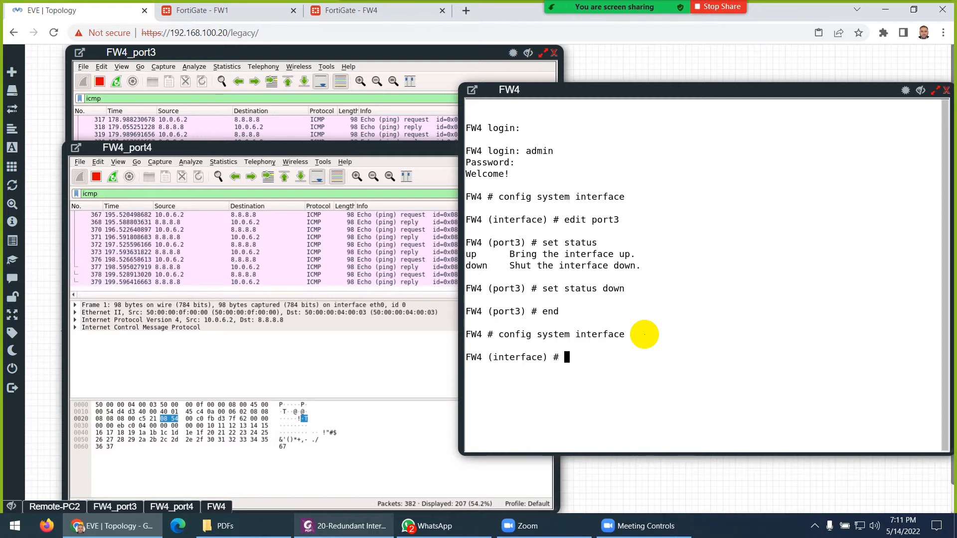
pyautogui.write('edit port2')
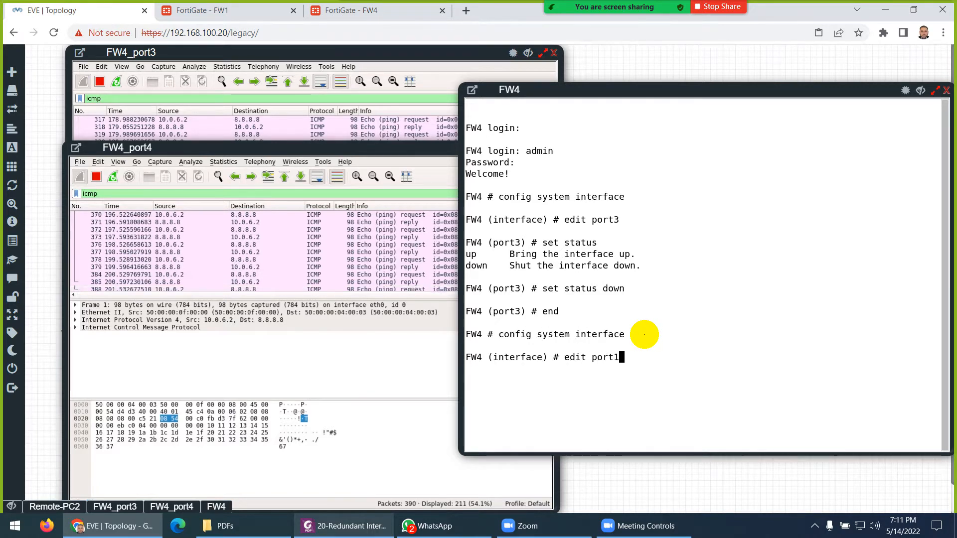
pyautogui.press('BackSpace')
pyautogui.write('3')
pyautogui.press('Return')
pyautogui.write('s')
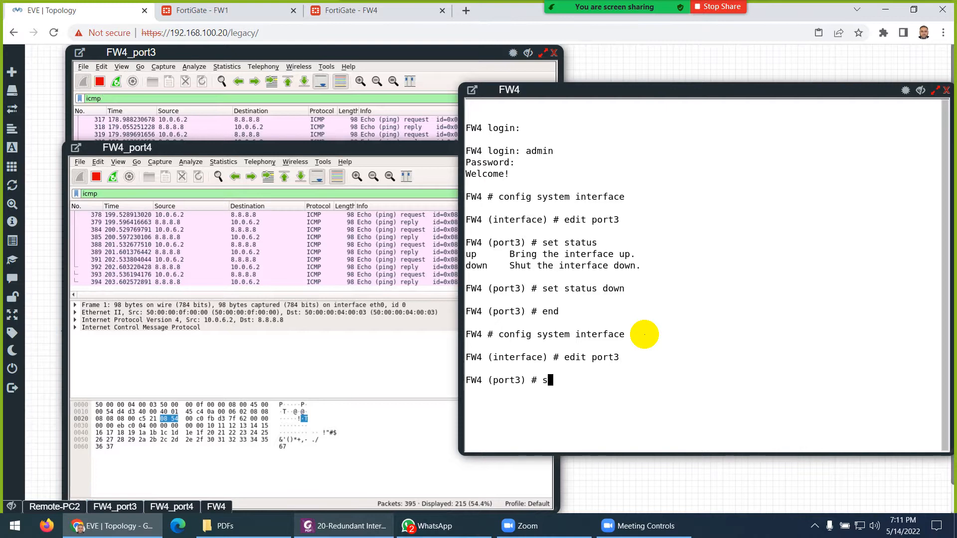
pyautogui.write('et ')
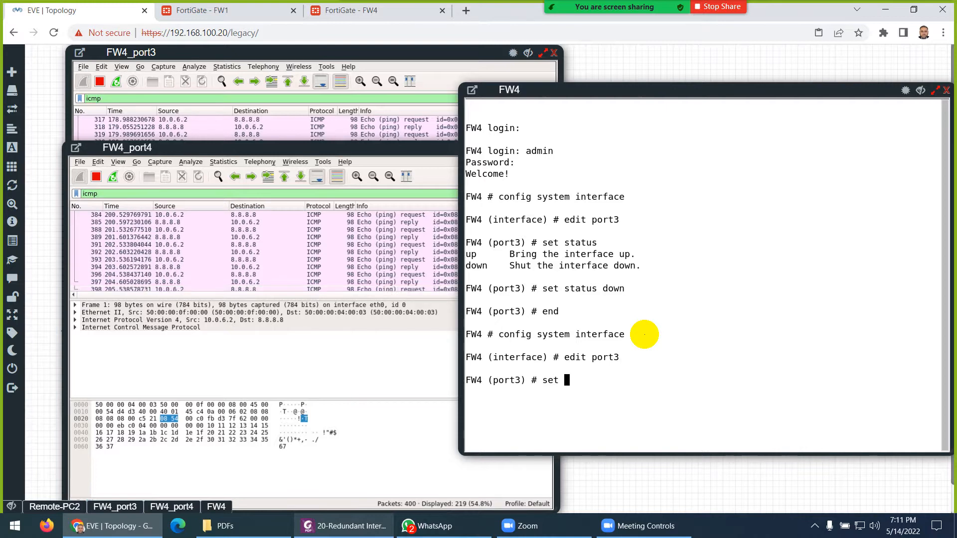
pyautogui.write('status up')
pyautogui.press('Return')
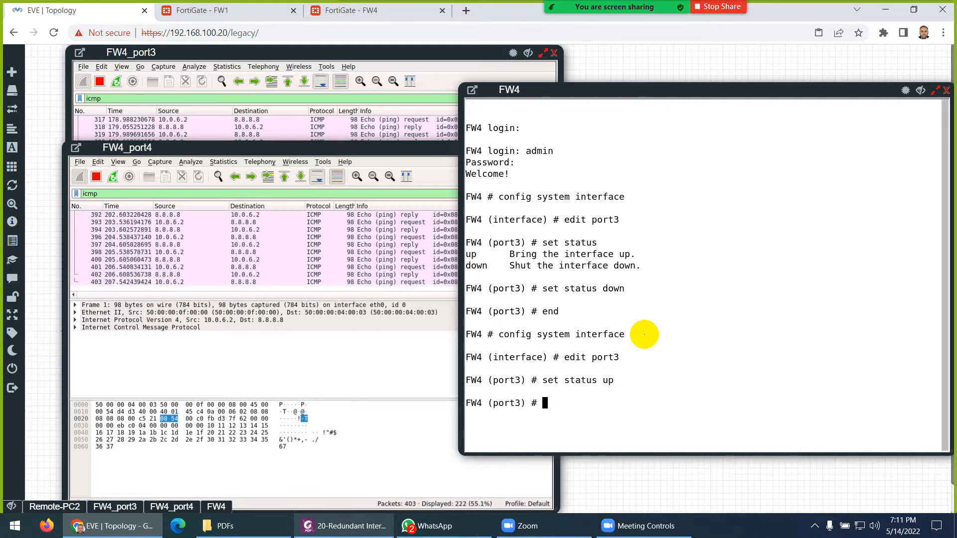
pyautogui.write('end')
pyautogui.press('Return')
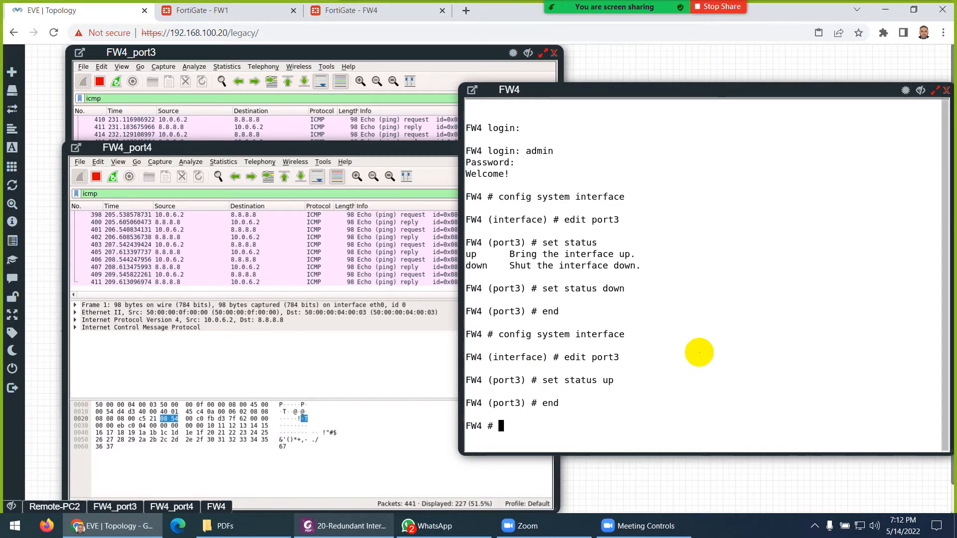
pyautogui.hotkey('ctrl', 'l')
pyautogui.press('Return')
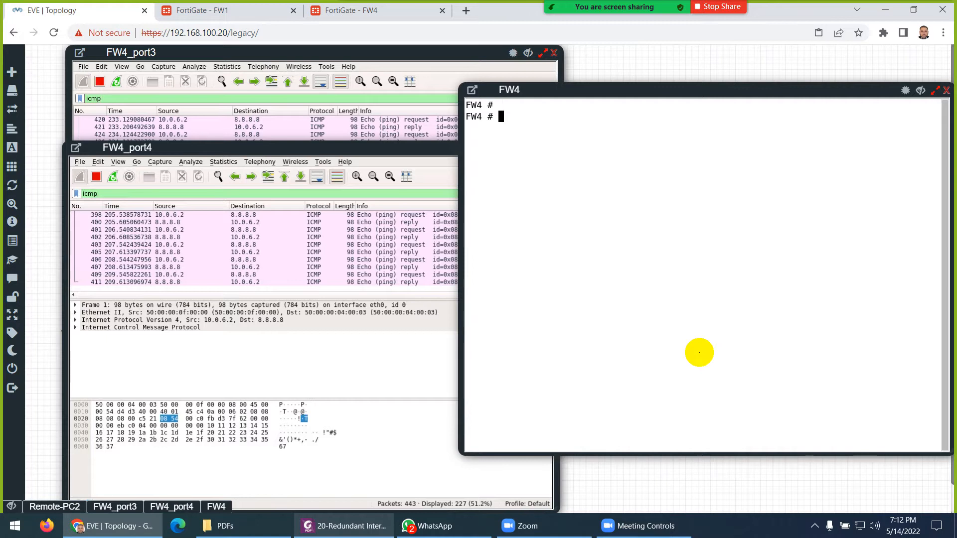
# - List FW4's redundant interfaces with 'diagnose netlink redundant list'
pyautogui.write('di')
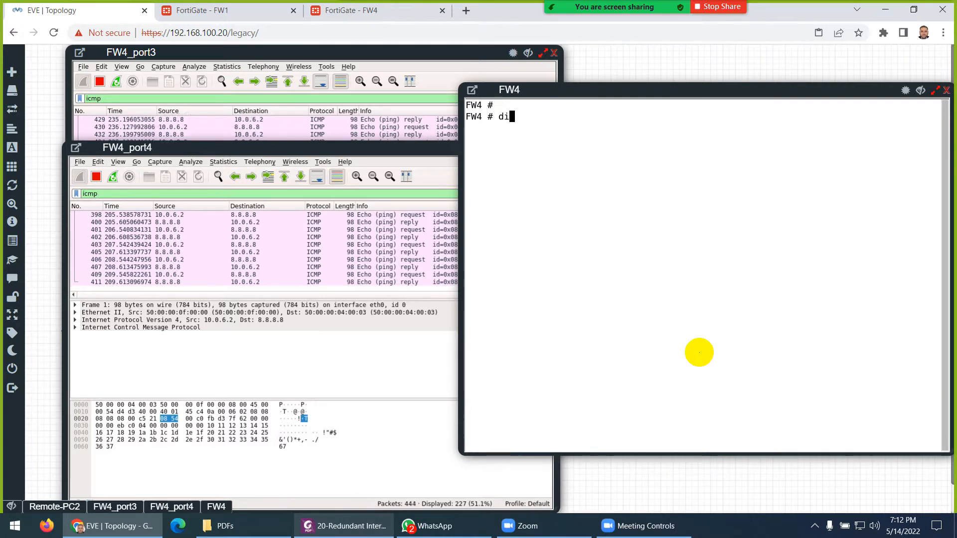
pyautogui.press('Tab')
pyautogui.write('ne')
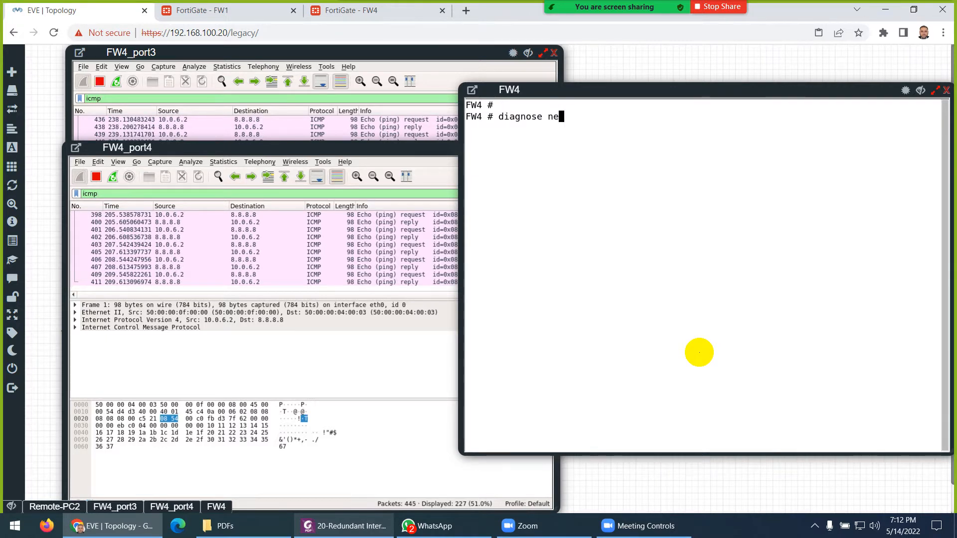
pyautogui.press('Tab')
pyautogui.press('?')
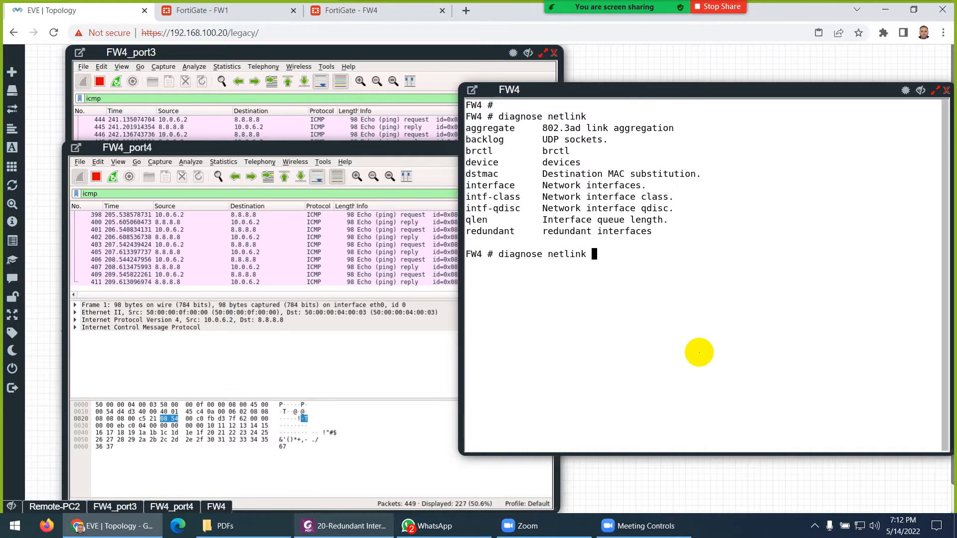
pyautogui.write('re')
pyautogui.press('Tab')
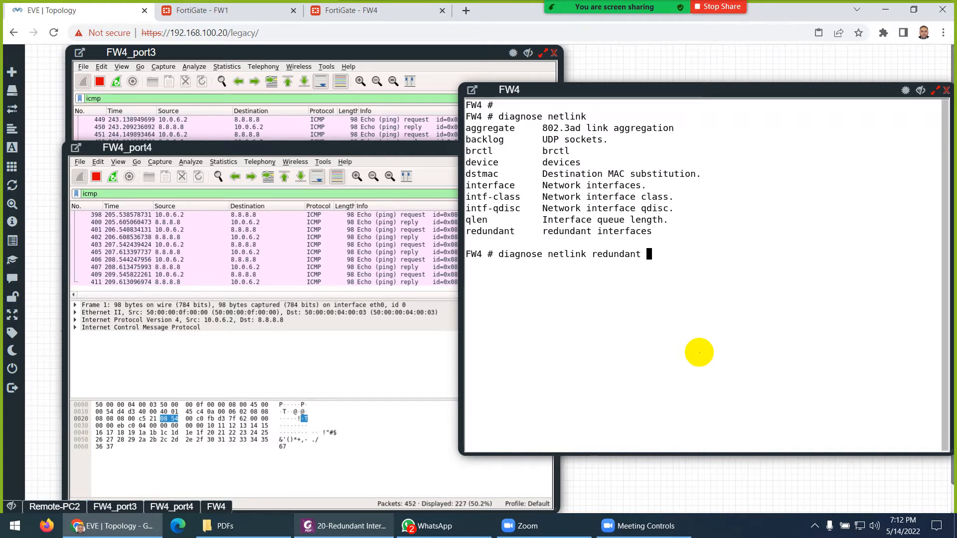
pyautogui.press('?')
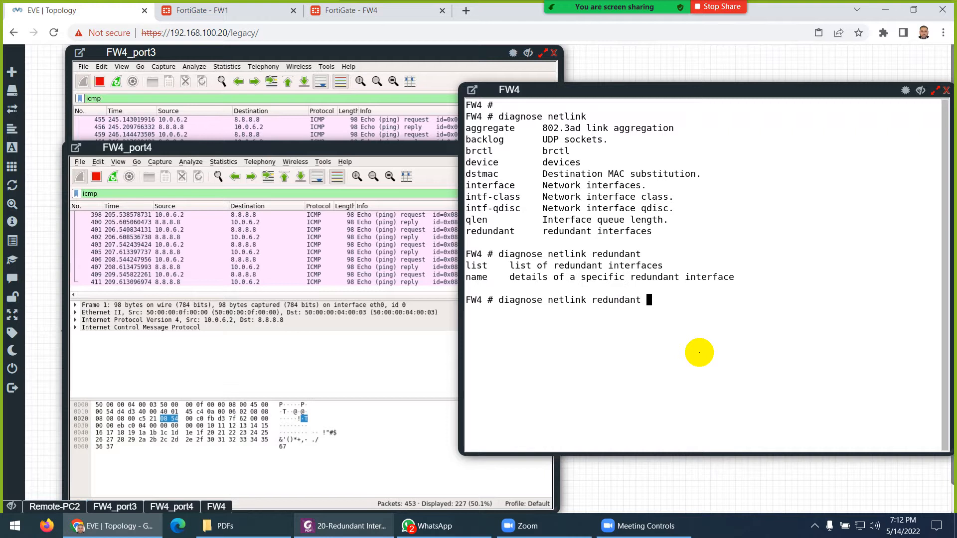
pyautogui.write('lis')
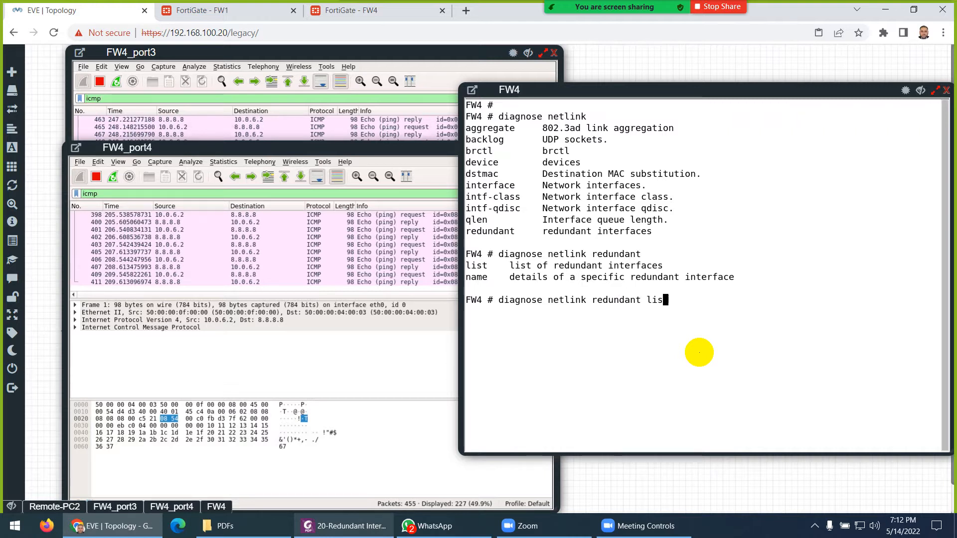
pyautogui.write('t')
pyautogui.press('Return')
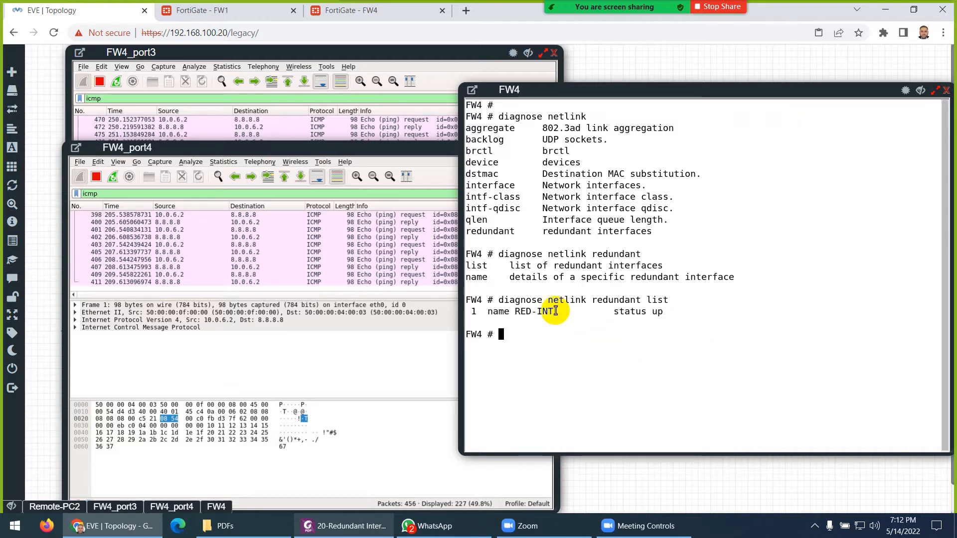
# - Show RED-INT details with 'diagnose netlink redundant name RED-INT', highlighting priority-override
pyautogui.moveTo(557, 311); pyautogui.dragTo(515, 313)
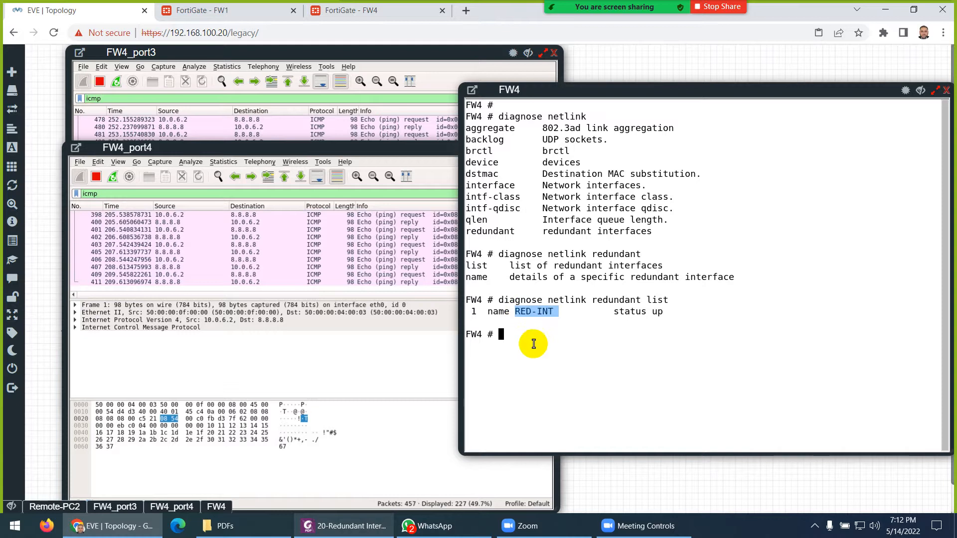
pyautogui.press('Up')
pyautogui.press('BackSpace')
pyautogui.press('BackSpace')
pyautogui.press('BackSpace')
pyautogui.press('BackSpace')
pyautogui.write('name')
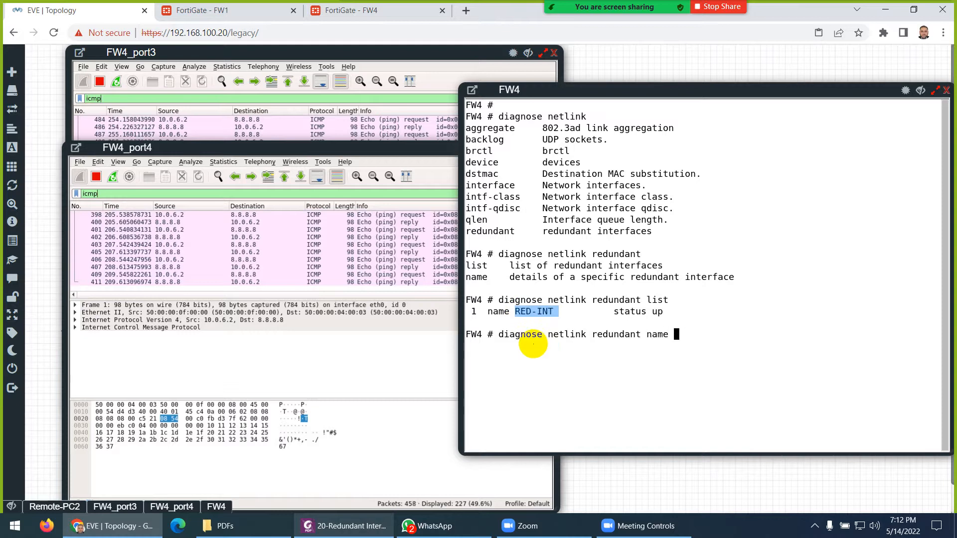
pyautogui.rightClick(532, 314)
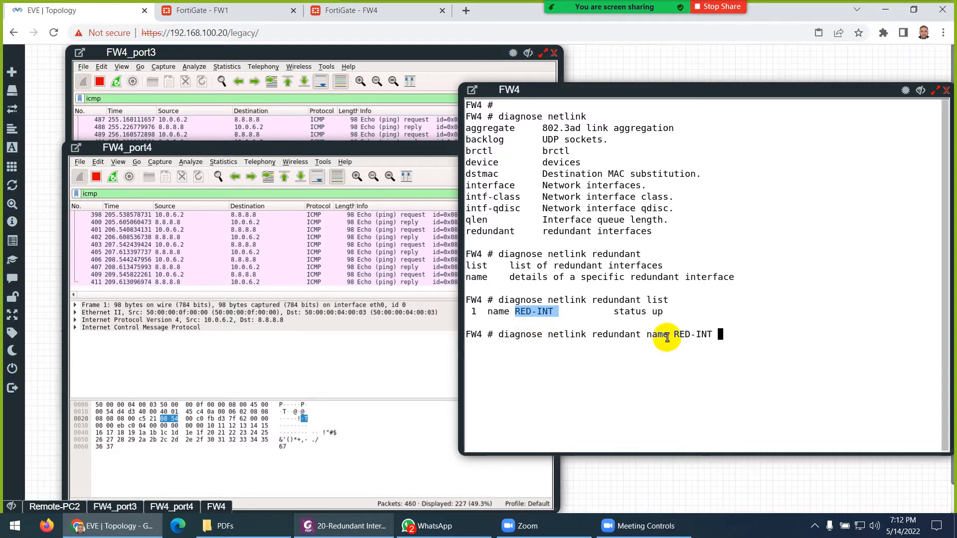
pyautogui.press('Return')
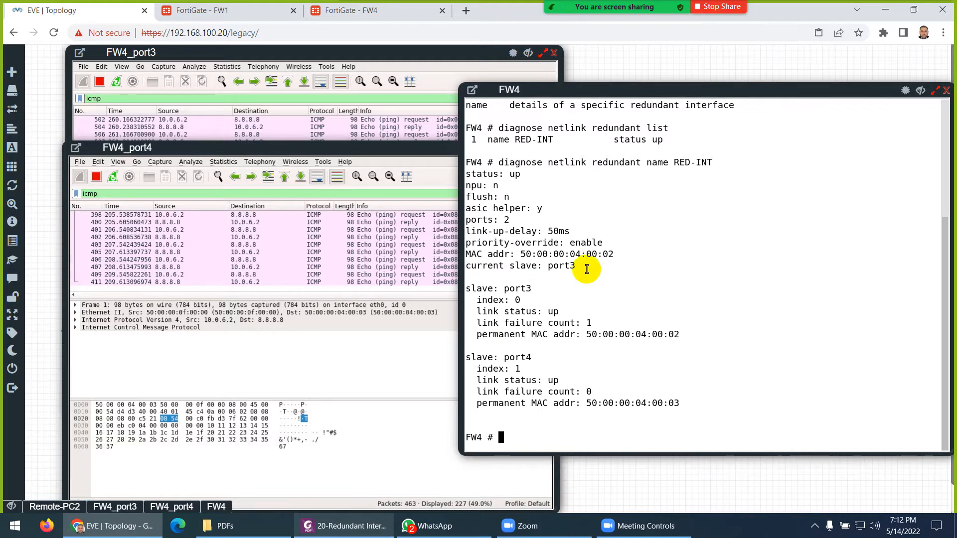
pyautogui.moveTo(612, 243); pyautogui.dragTo(473, 244)
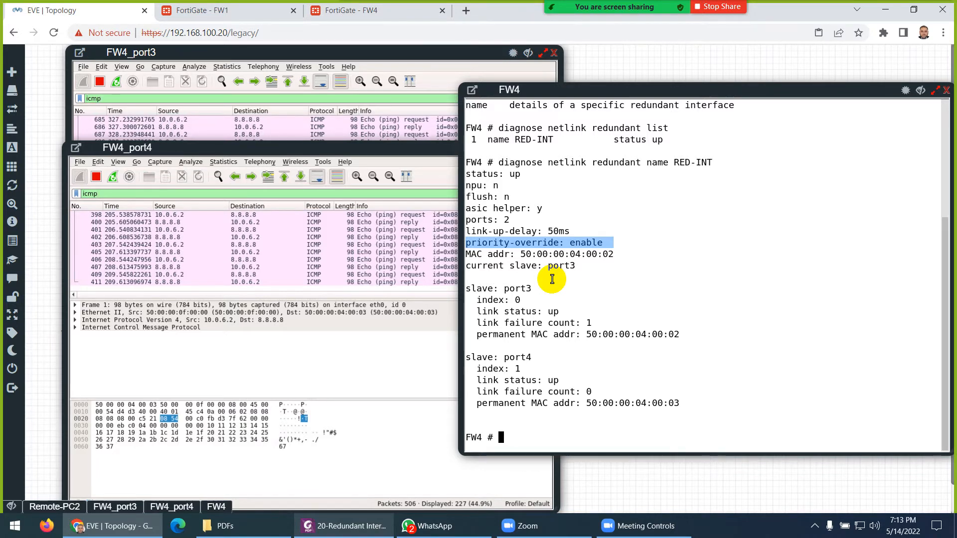
pyautogui.hotkey('alt', 'Tab')
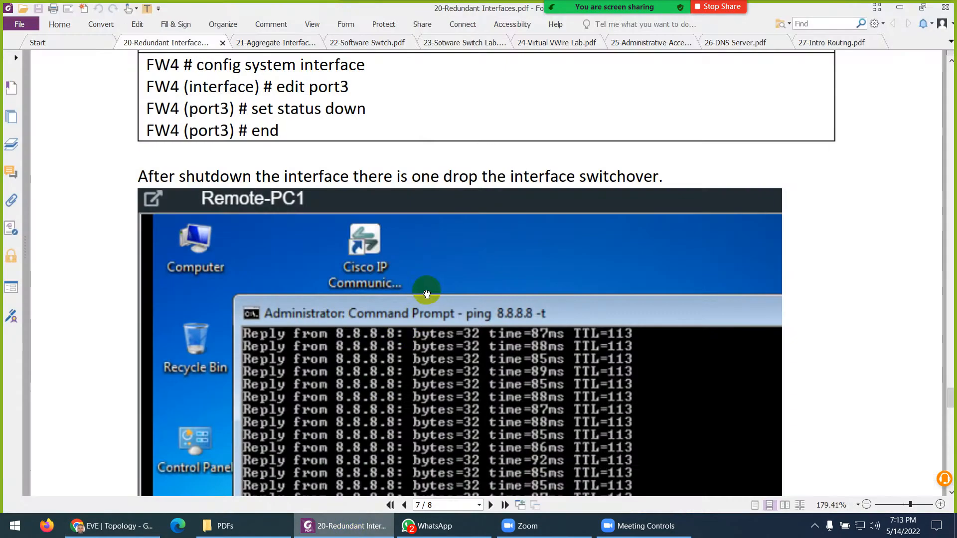
pyautogui.scroll(-3, 424, 249)
pyautogui.scroll(-3, 389, 267)
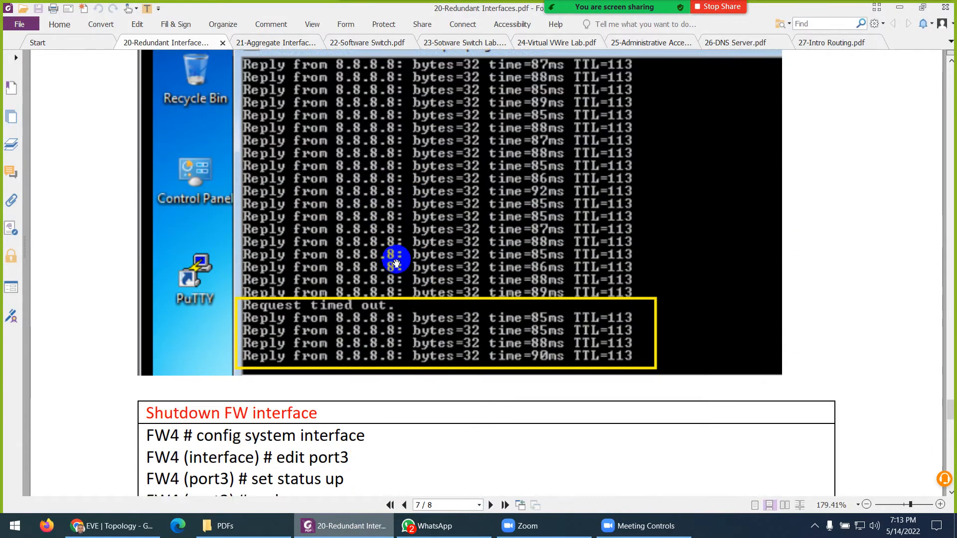
pyautogui.scroll(-3, 396, 260)
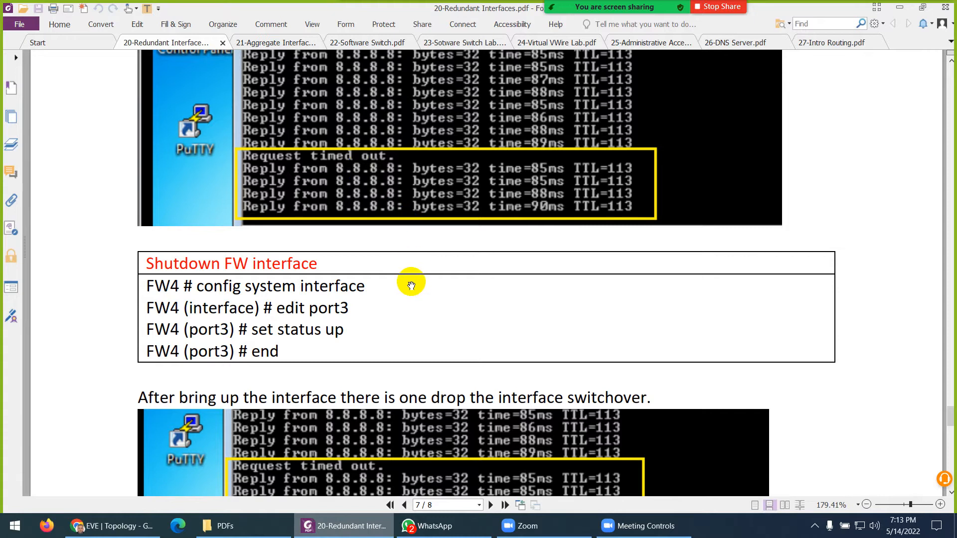
pyautogui.scroll(-3, 409, 286)
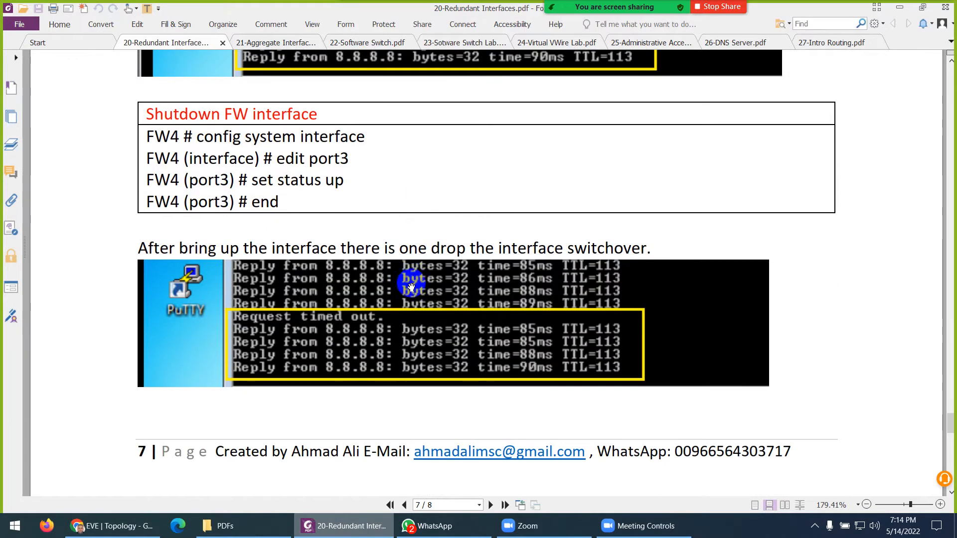
pyautogui.scroll(-7, 344, 179)
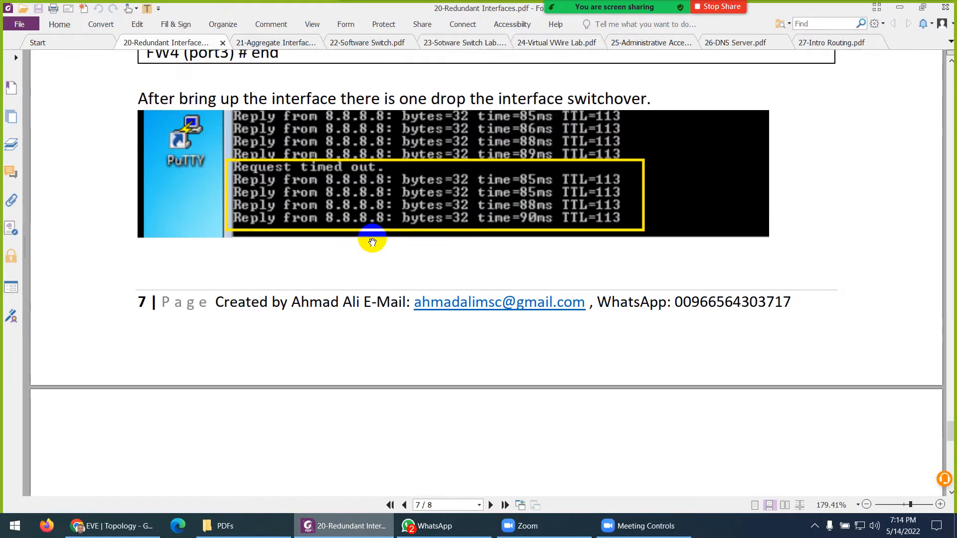
pyautogui.scroll(-2, 373, 242)
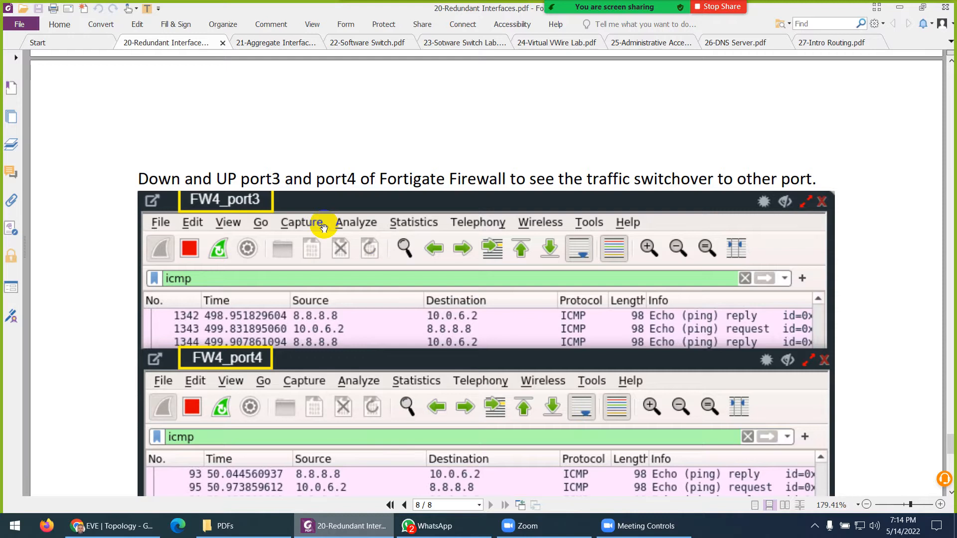
pyautogui.scroll(-2, 351, 254)
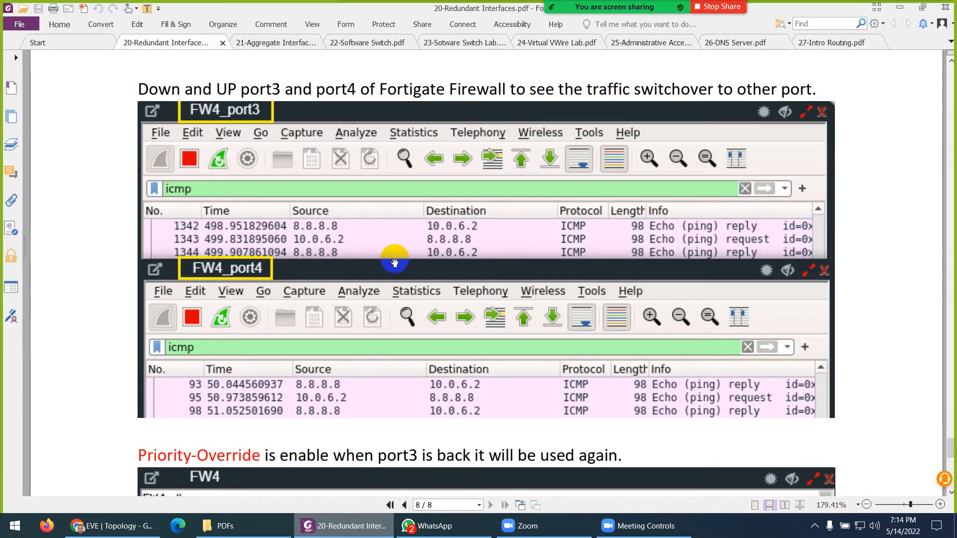
pyautogui.scroll(-4, 395, 263)
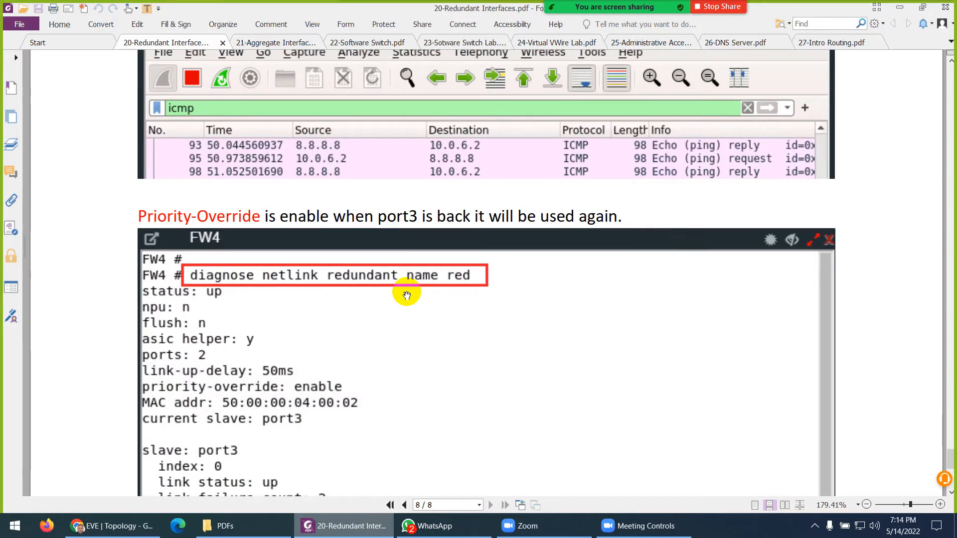
pyautogui.scroll(-1, 406, 295)
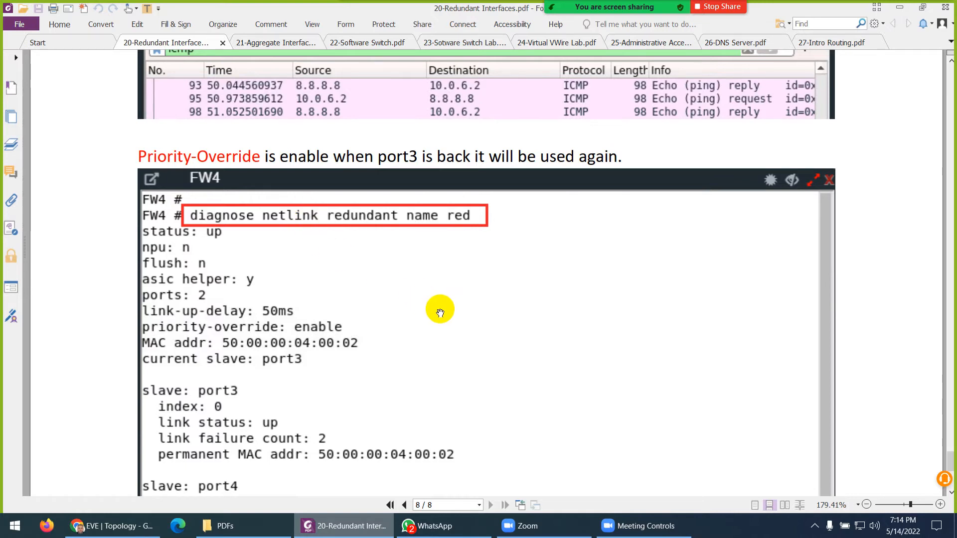
pyautogui.scroll(-8, 441, 314)
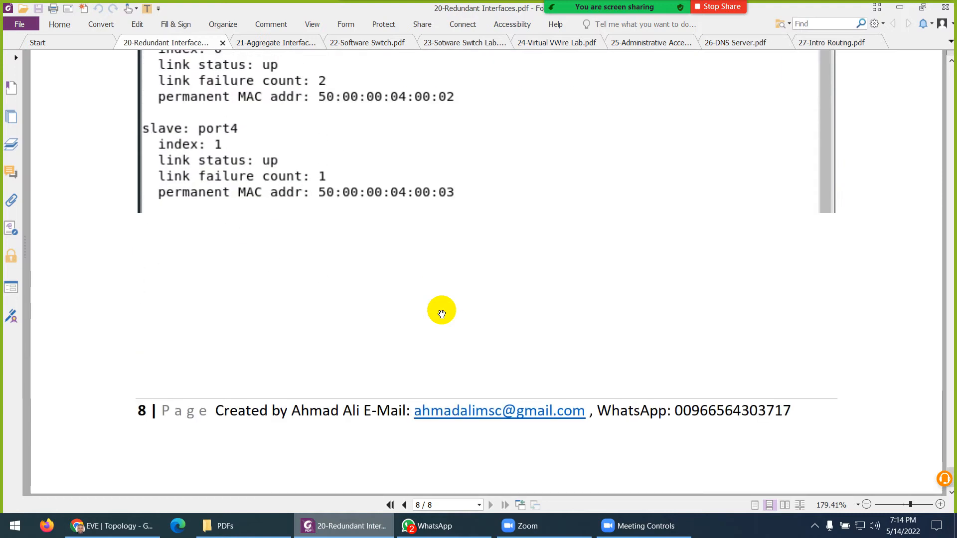
pyautogui.scroll(20, 442, 314)
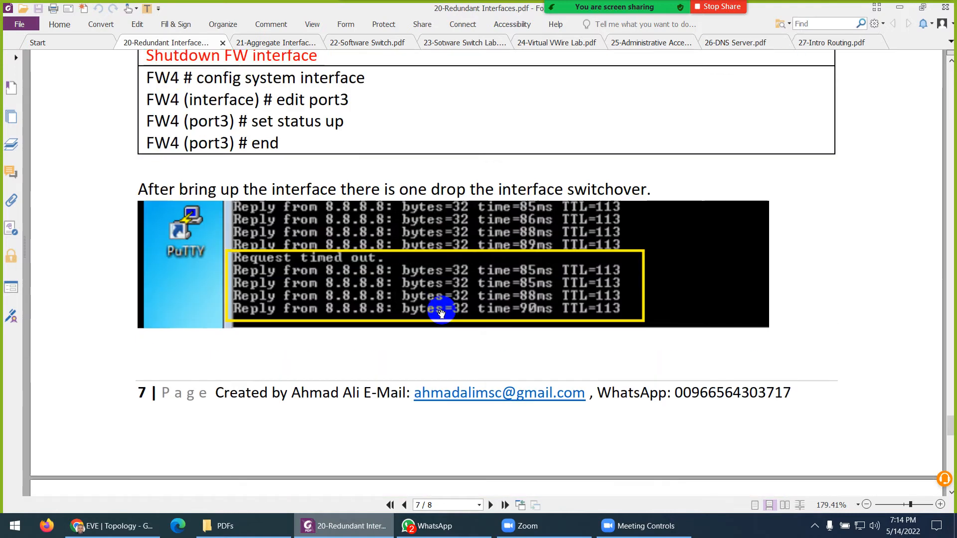
pyautogui.scroll(15, 442, 314)
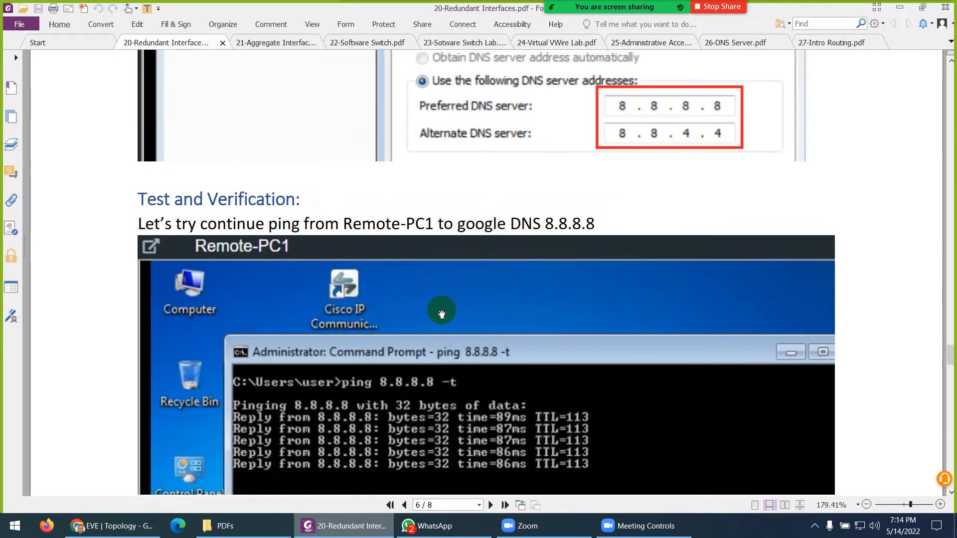
pyautogui.scroll(15, 442, 314)
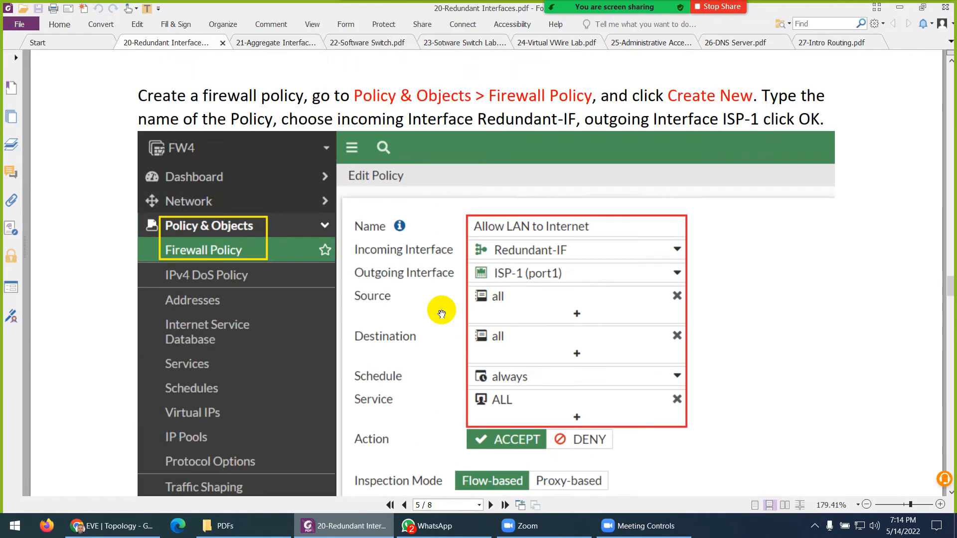
pyautogui.scroll(15, 441, 314)
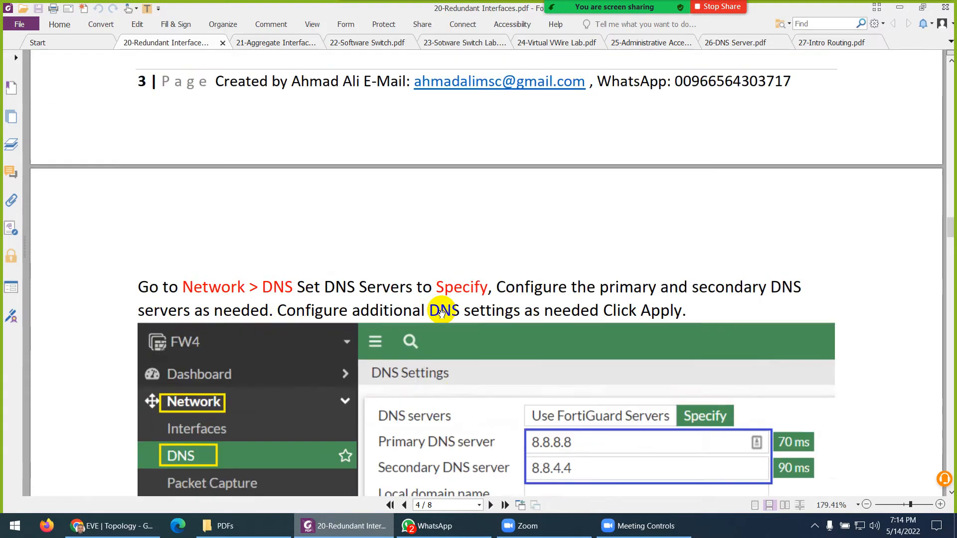
pyautogui.scroll(10, 442, 311)
pyautogui.click(128, 532)
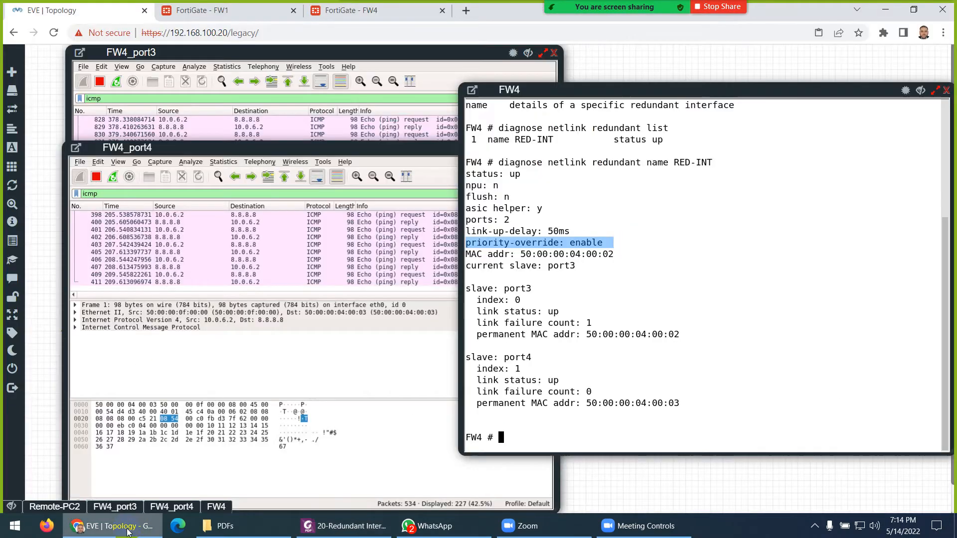
# - Minimize the FW4 console and open Remote-SW's console from the topology
pyautogui.click(921, 90)
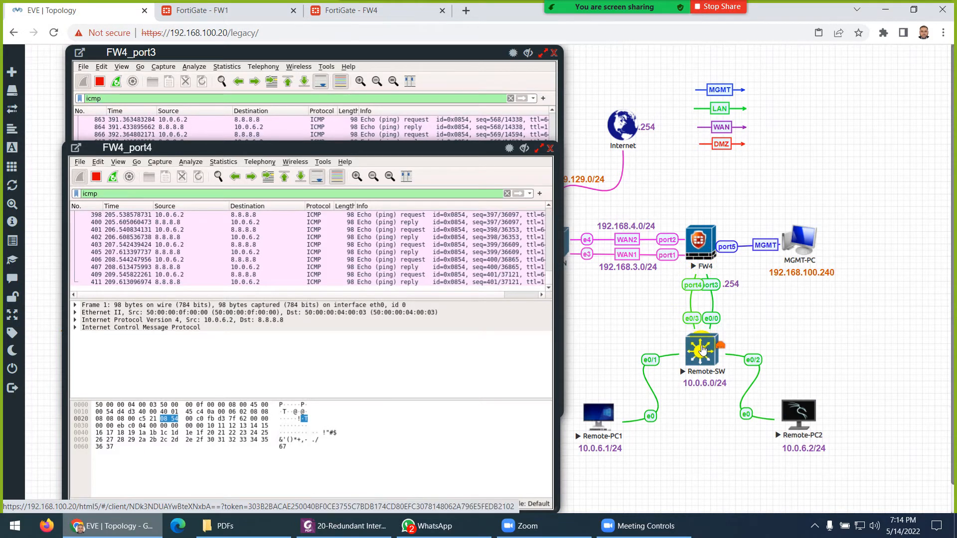
pyautogui.click(702, 350)
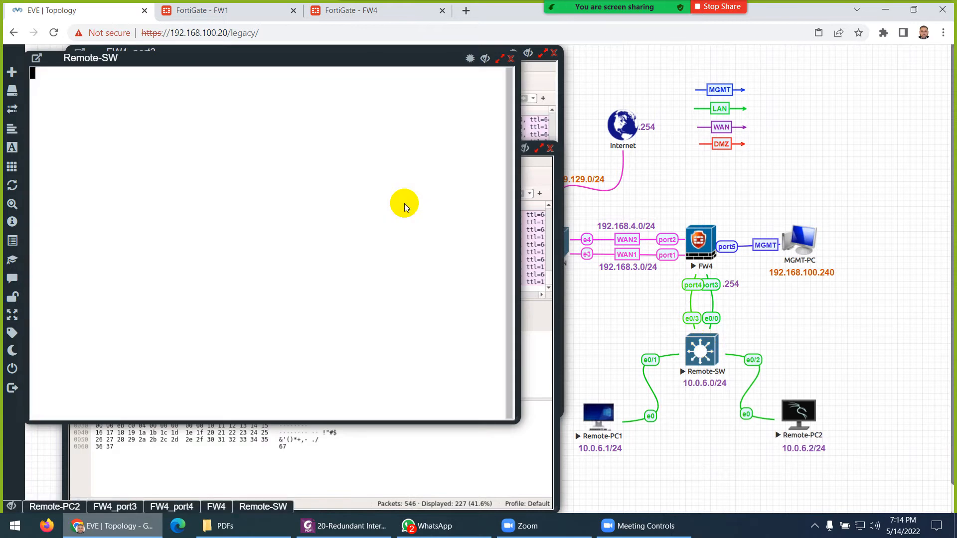
# - Run 'show vlan brief' in privileged mode, noting VLAN 1 holds Et0/0–Et1/3, then enter config mode
pyautogui.press('Return')
pyautogui.write('en')
pyautogui.press('Return')
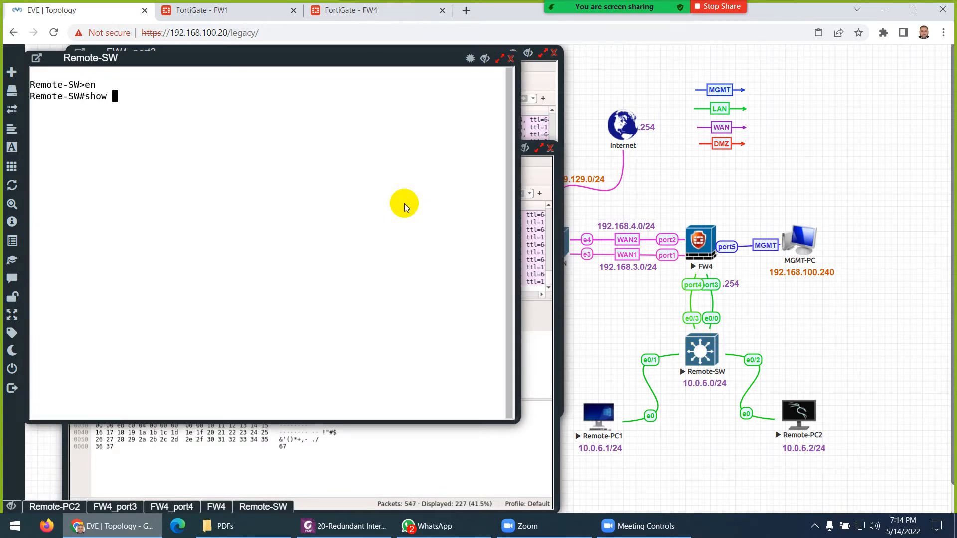
pyautogui.write('show vlan br')
pyautogui.press('Return')
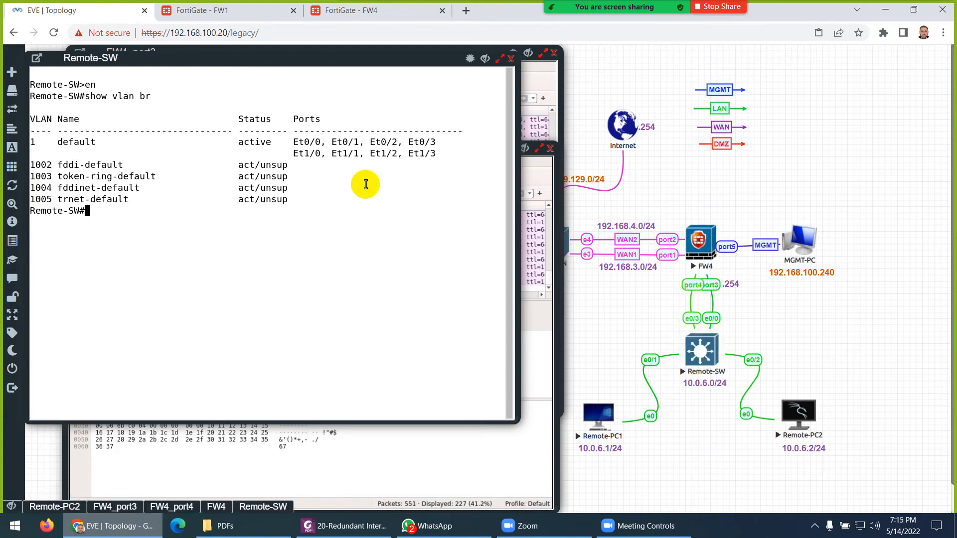
pyautogui.moveTo(385, 142); pyautogui.dragTo(416, 142)
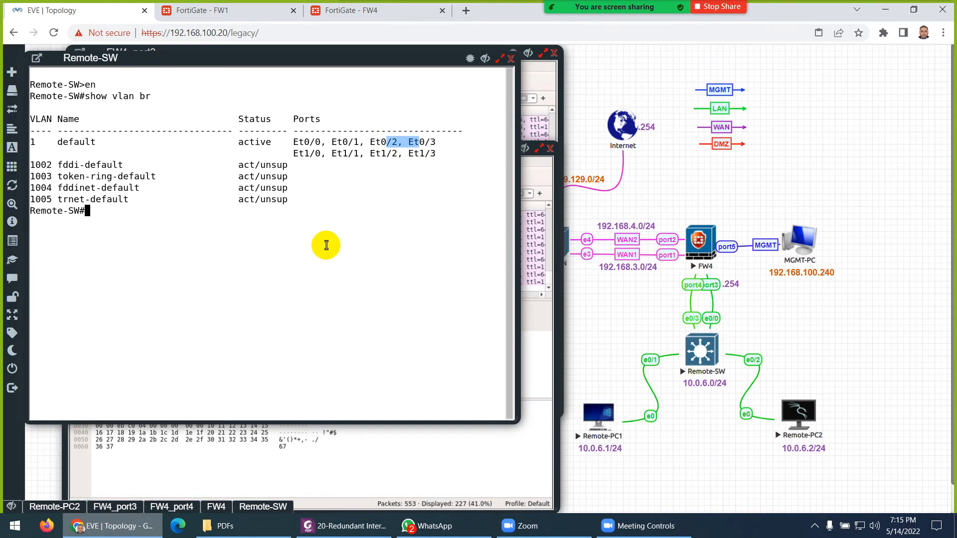
pyautogui.moveTo(301, 57); pyautogui.dragTo(700, 99)
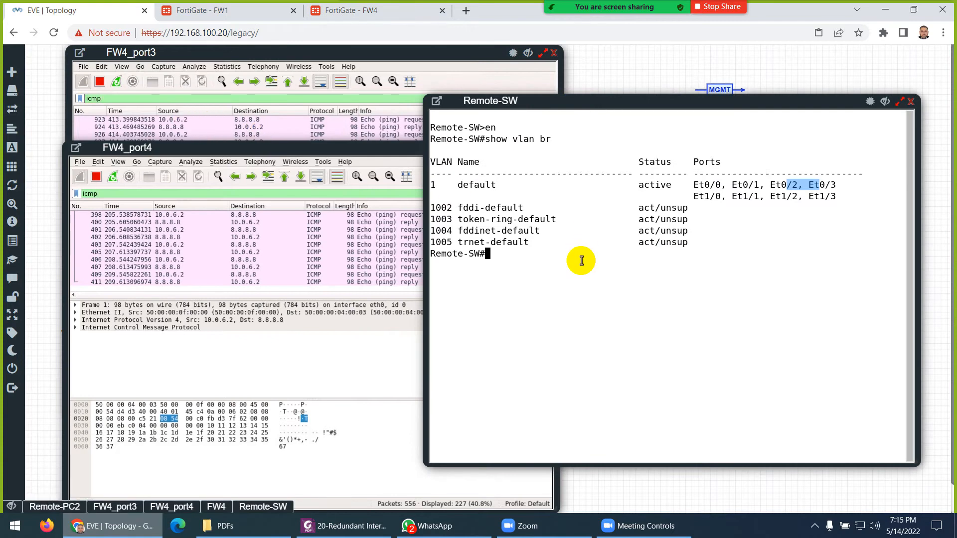
pyautogui.press('Return')
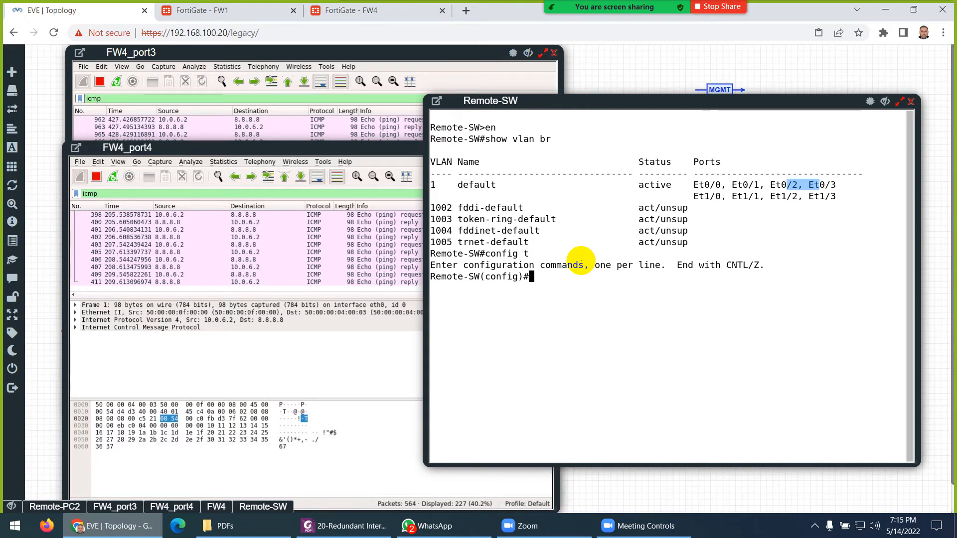
# - Enter global configuration and select the interface range e0/0,e0/3
pyautogui.write('config t')
pyautogui.press('Return')
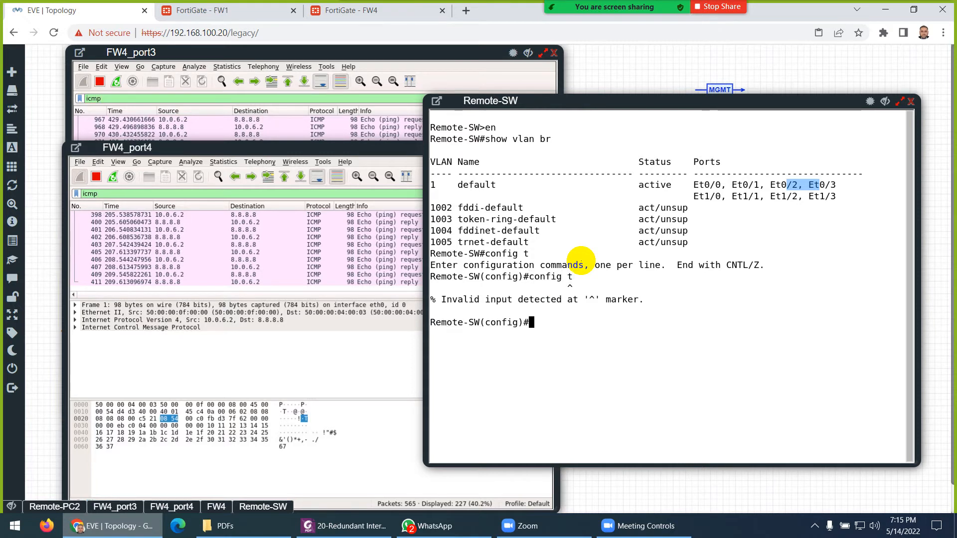
pyautogui.write('in')
pyautogui.press('Tab')
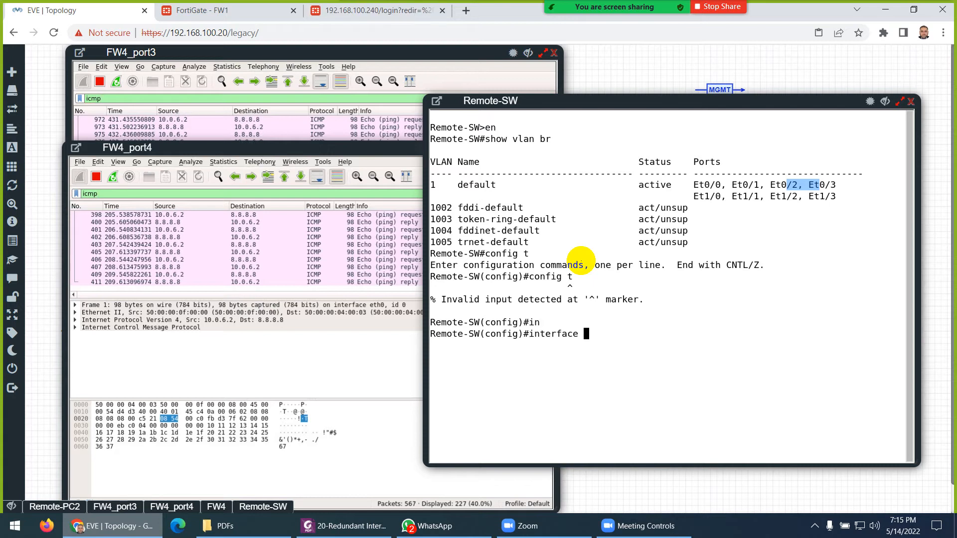
pyautogui.write('r')
pyautogui.press('Tab')
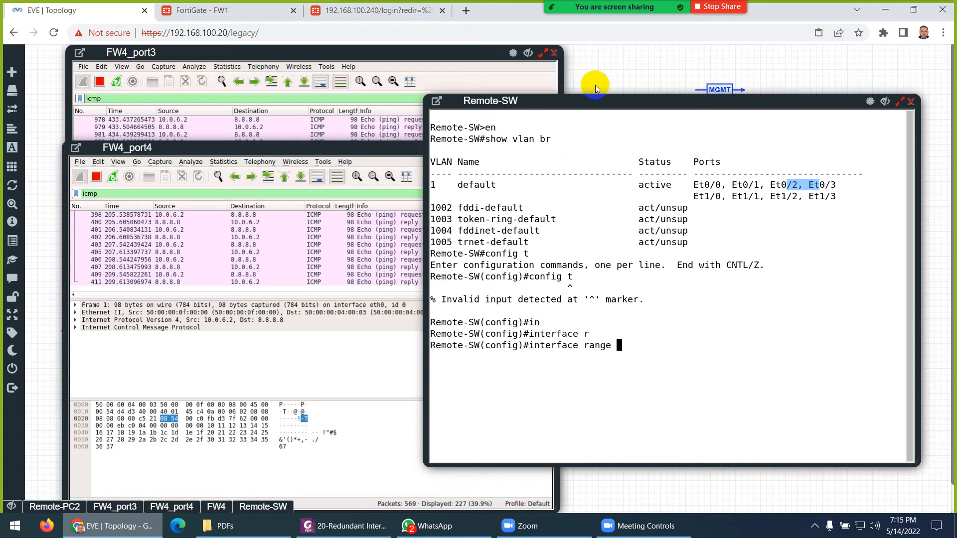
pyautogui.moveTo(558, 94); pyautogui.dragTo(269, 78)
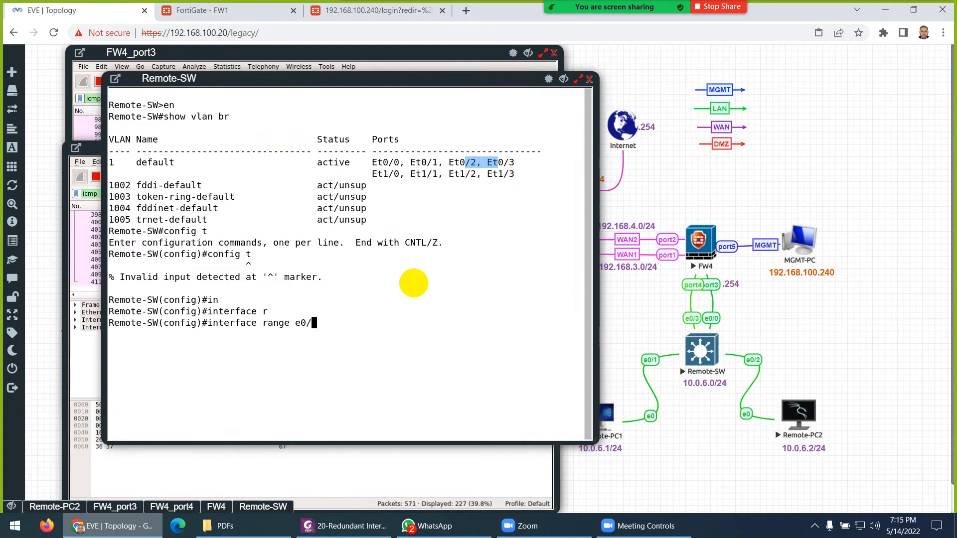
pyautogui.write('e0/0,e')
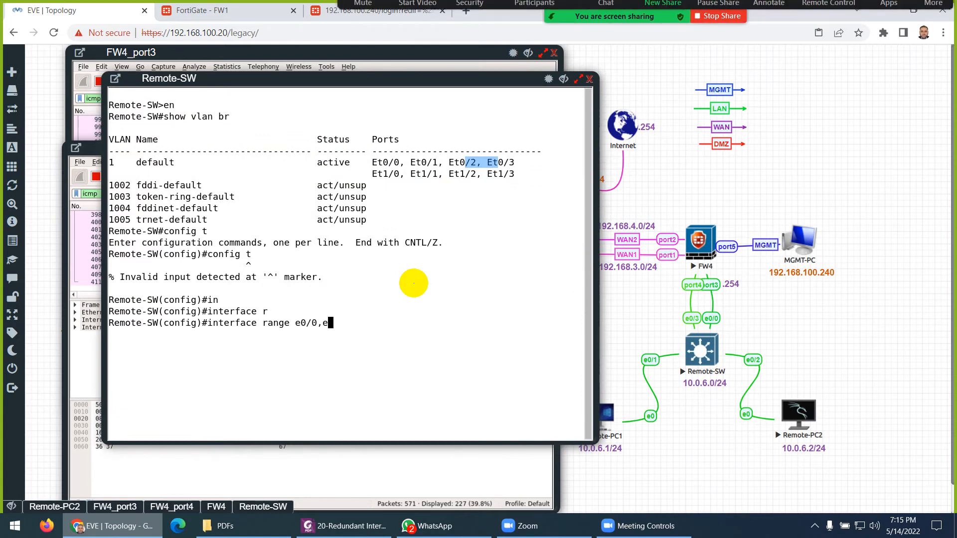
pyautogui.write('0.3')
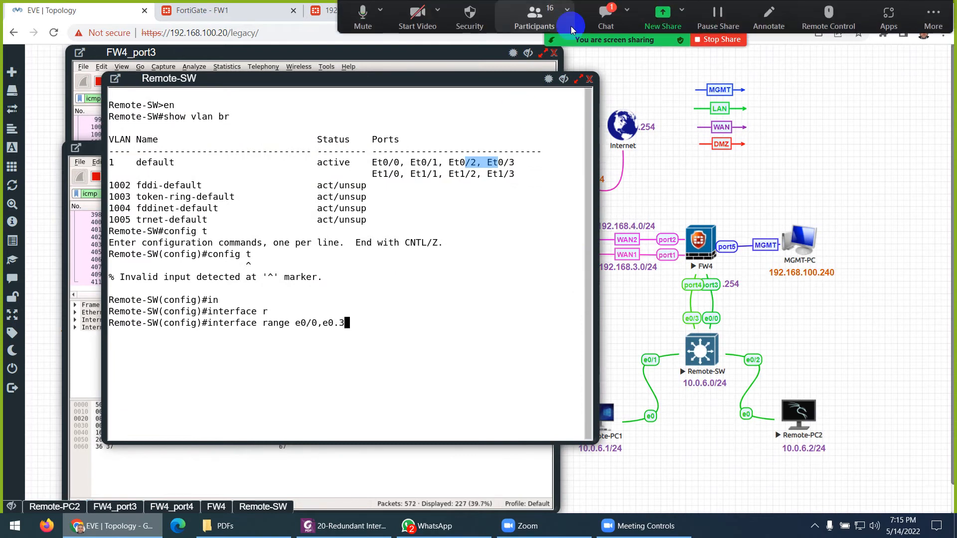
pyautogui.click(605, 20)
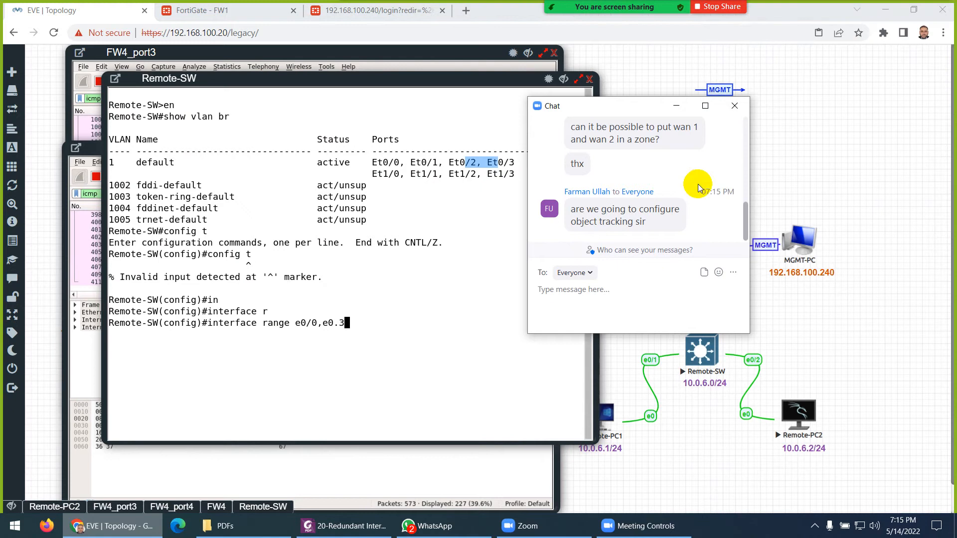
pyautogui.click(741, 109)
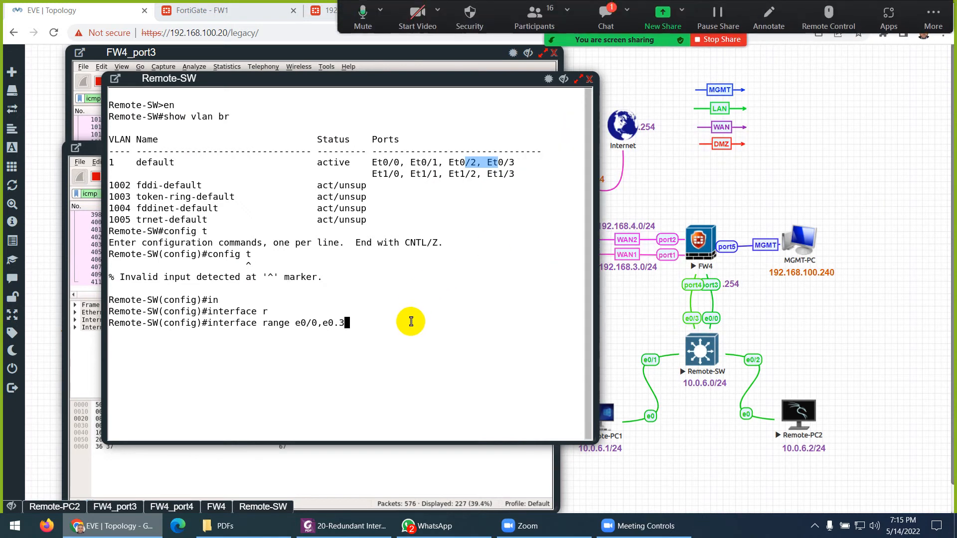
pyautogui.click(605, 20)
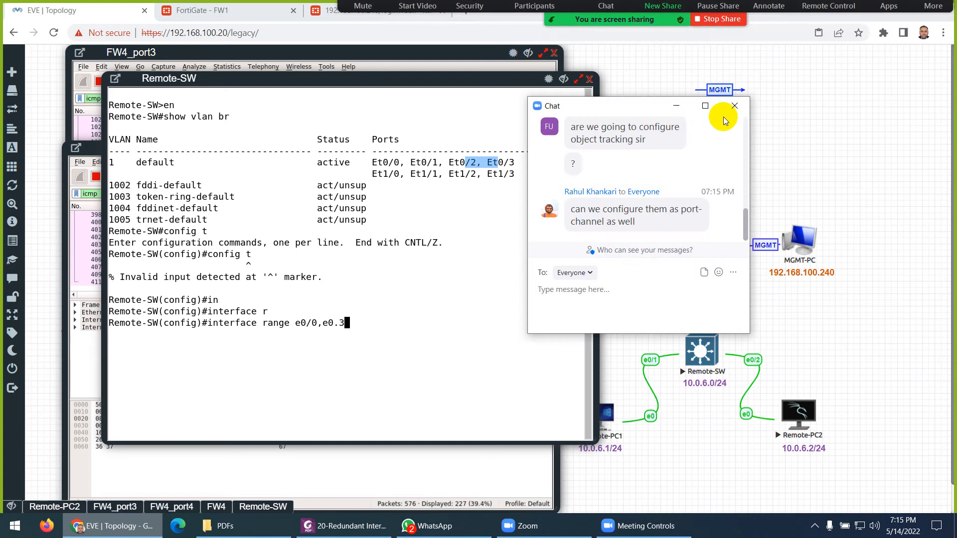
pyautogui.click(735, 105)
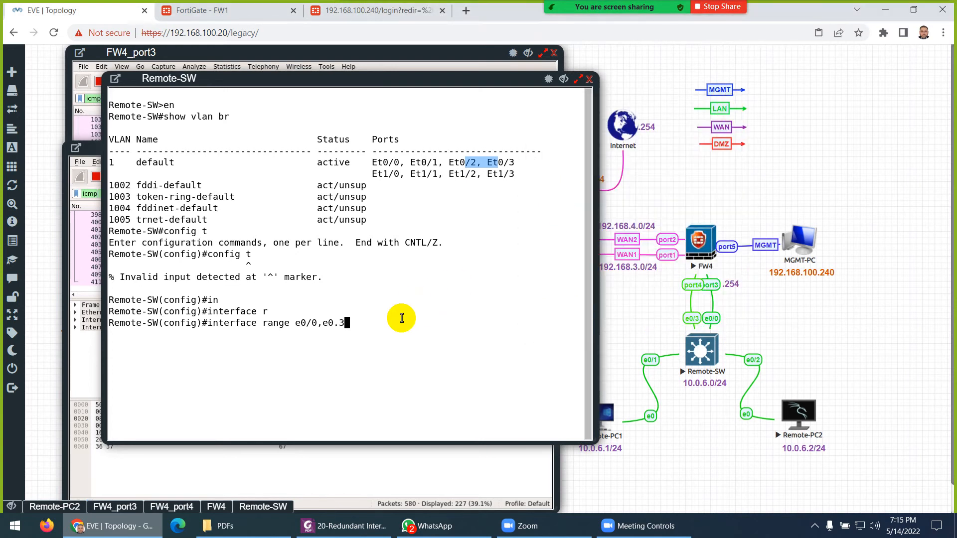
pyautogui.write('3')
pyautogui.press('Return')
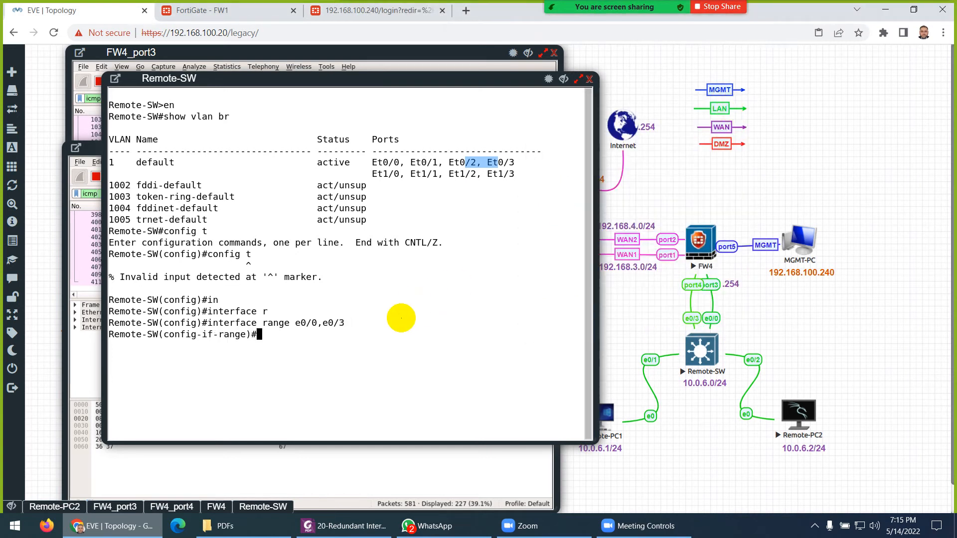
# - Set 802.1q (dot1q) trunk encapsulation on both ports
pyautogui.write('sw')
pyautogui.press('Tab')
pyautogui.write('t')
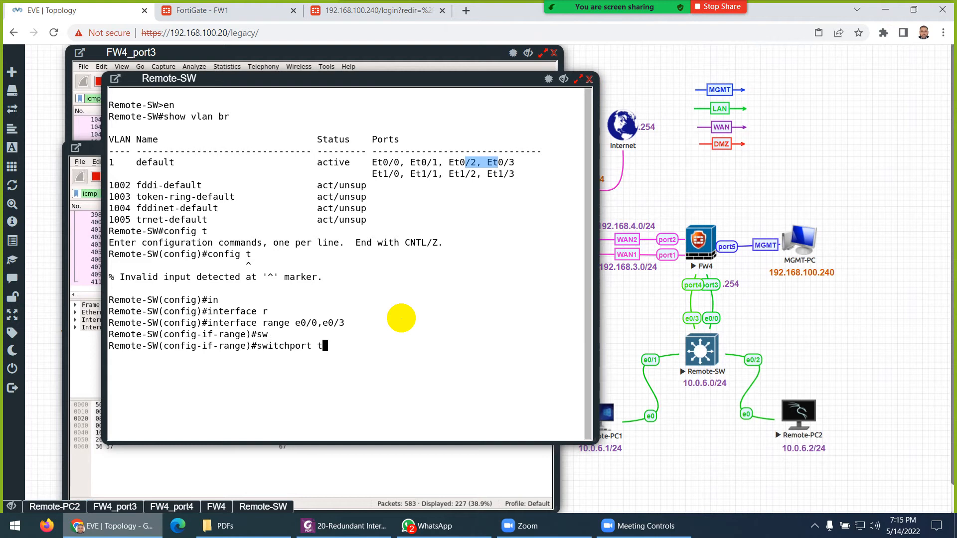
pyautogui.write('r')
pyautogui.press('Tab')
pyautogui.write('e')
pyautogui.press('Tab')
pyautogui.write('d')
pyautogui.press('Tab')
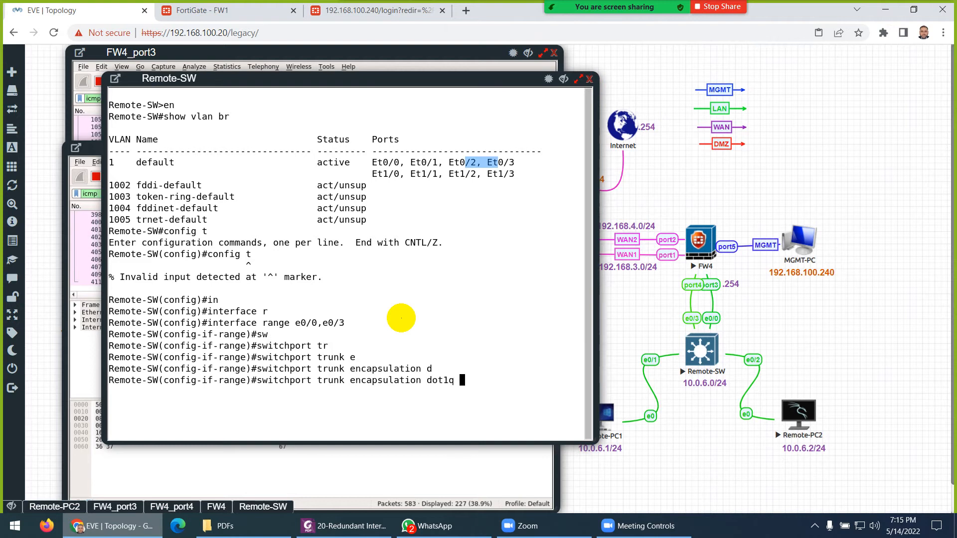
pyautogui.press('Return')
# - Set both ports to switchport mode trunk, enable them with no shutdown, and exit config
pyautogui.write('sw')
pyautogui.press('Tab')
pyautogui.write('mo')
pyautogui.press('Tab')
pyautogui.write('tr')
pyautogui.press('Tab')
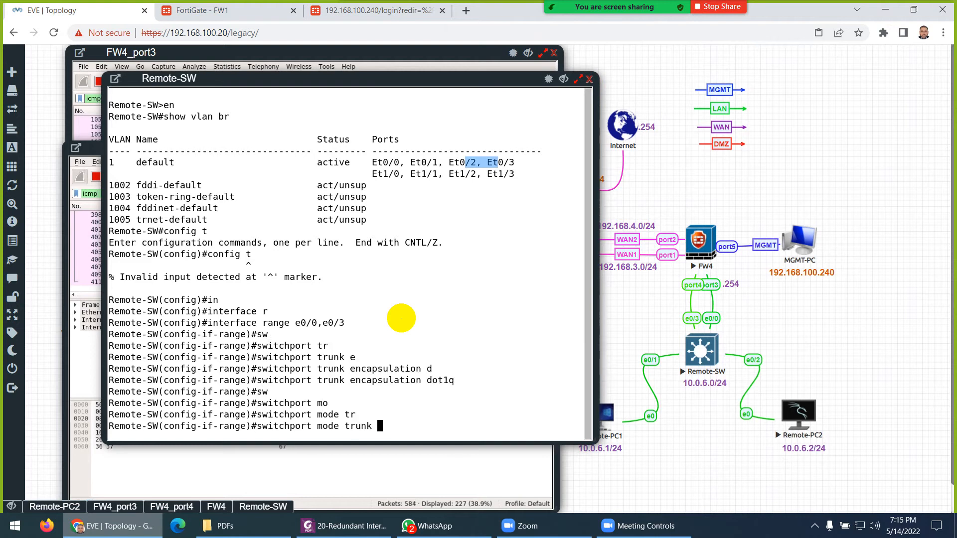
pyautogui.press('Return')
pyautogui.write('no sh')
pyautogui.press('Tab')
pyautogui.press('Return')
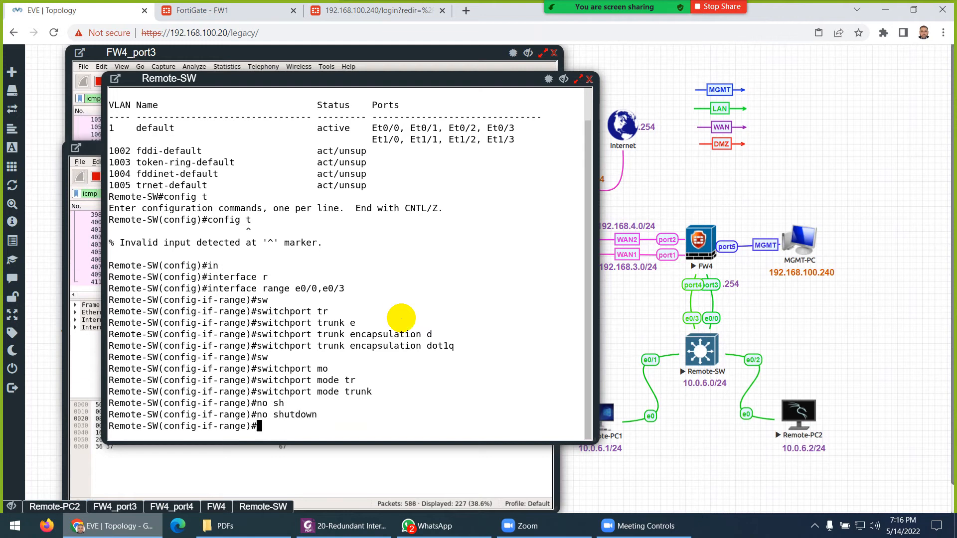
pyautogui.press('Return')
pyautogui.press('Return')
pyautogui.press('Return')
pyautogui.press('Return')
pyautogui.hotkey('ctrl', 'z')
pyautogui.press('Return')
pyautogui.press('Return')
pyautogui.press('Return')
# - Verify with 'show interfaces trunk' that Et0/0 and Et0/3 are trunking
pyautogui.write('show')
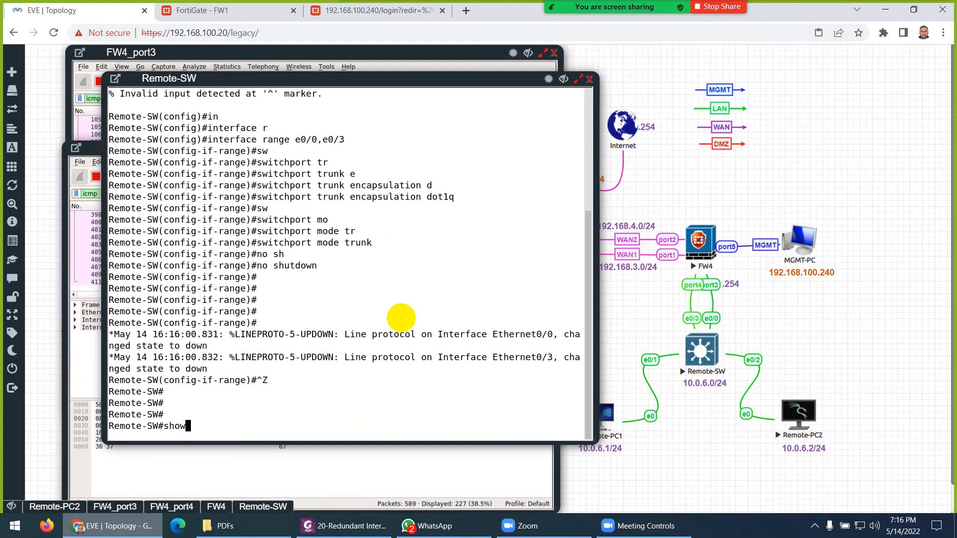
pyautogui.write(' int')
pyautogui.press('Tab')
pyautogui.write('tr')
pyautogui.press('Tab')
pyautogui.press('Return')
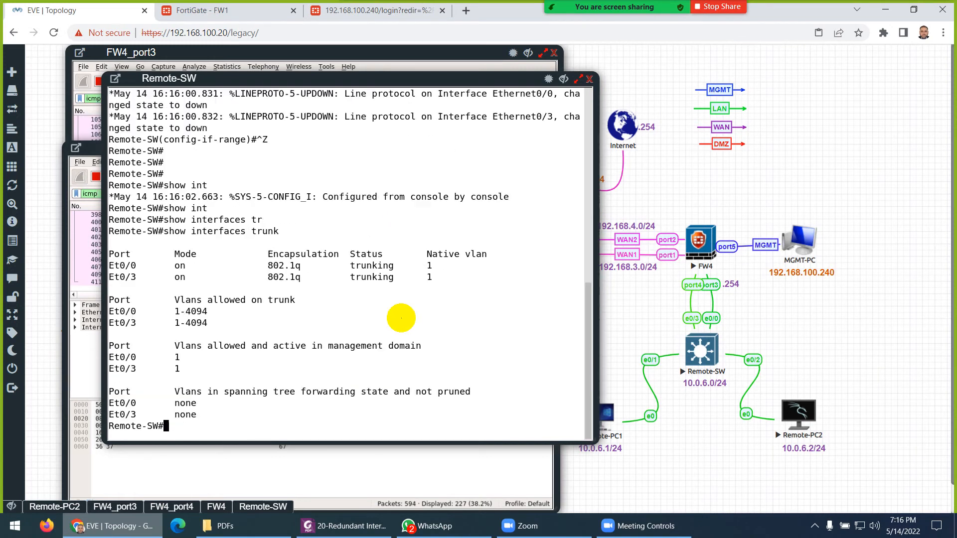
pyautogui.press('Return')
pyautogui.press('Return')
pyautogui.press('Return')
pyautogui.press('Return')
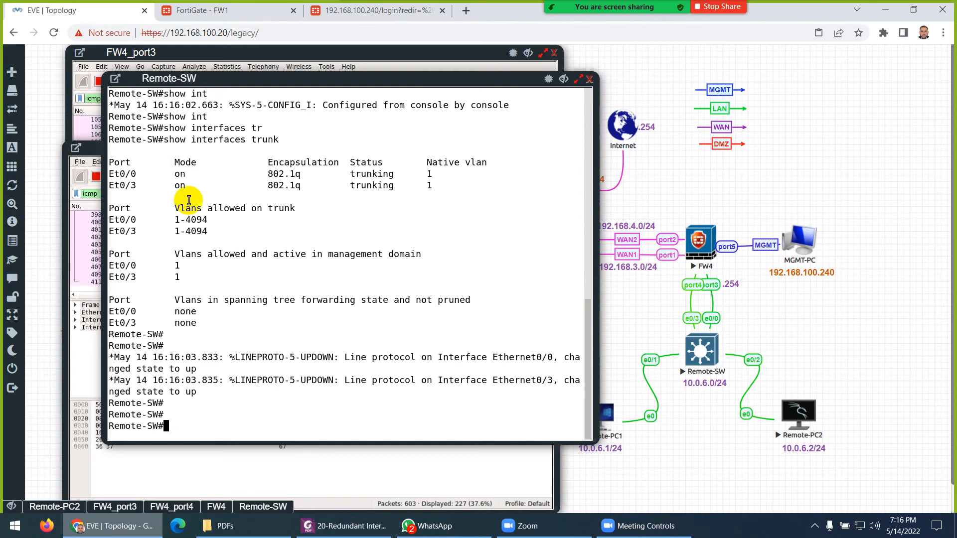
# - Highlight the Et0/0 and Et0/3 trunk rows and bring the FW4_port3 capture forward
pyautogui.moveTo(448, 186); pyautogui.dragTo(115, 174)
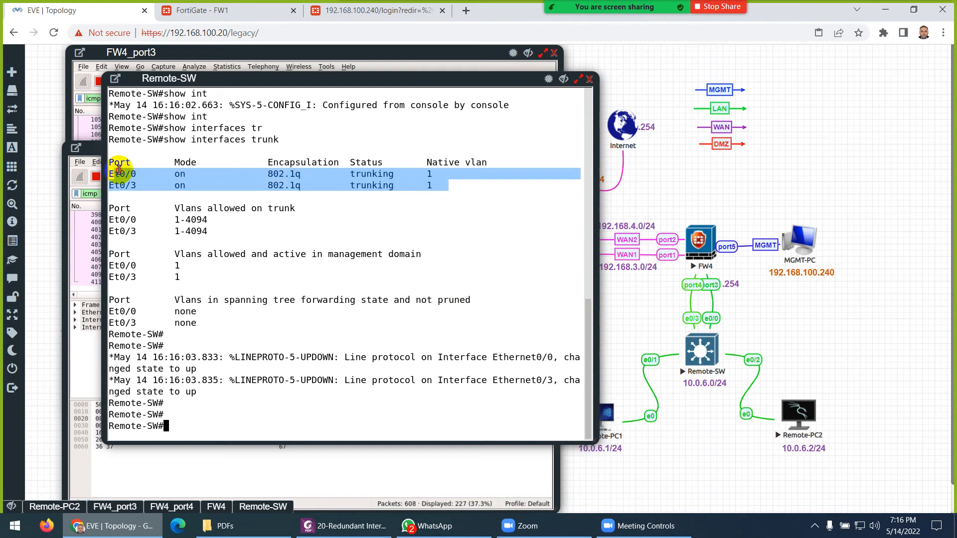
pyautogui.moveTo(267, 79); pyautogui.dragTo(576, 78)
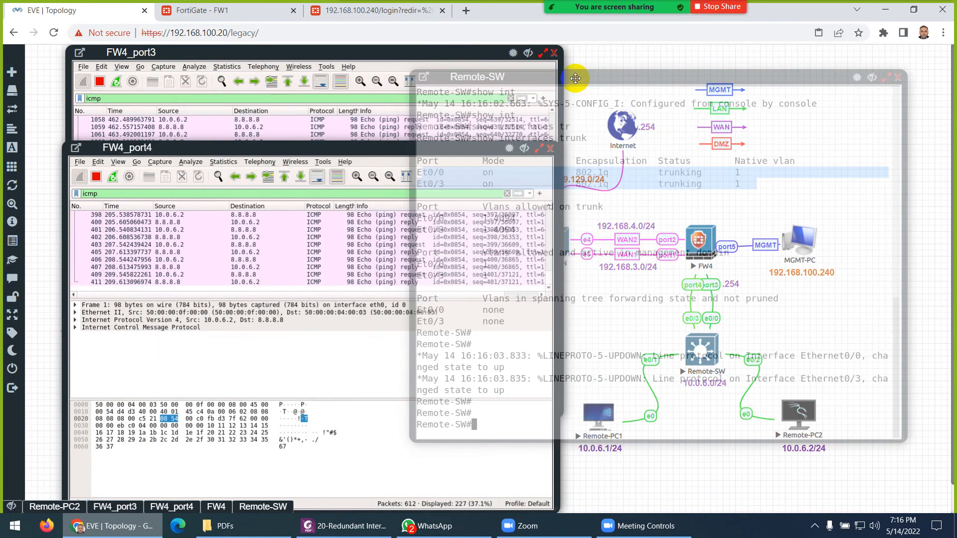
pyautogui.click(199, 52)
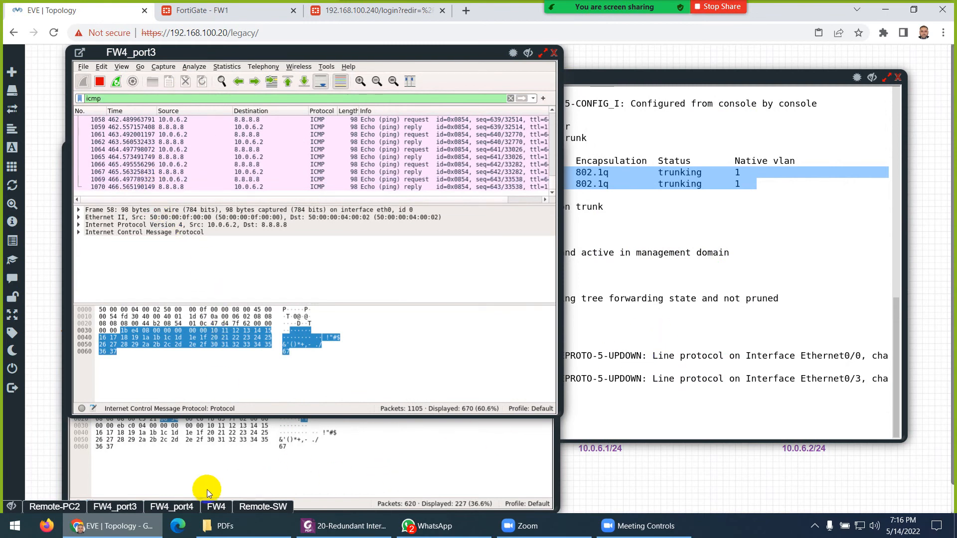
# - In Remote-PC2's ping output, confirm earlier Destination Host Unreachable lines gave way to replies from 8.8.8.8
pyautogui.click(59, 504)
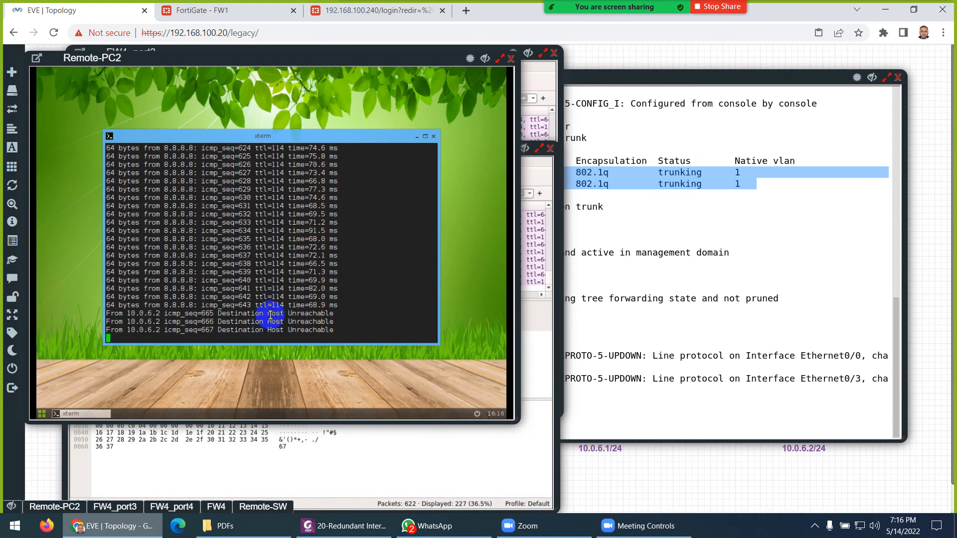
pyautogui.moveTo(227, 314); pyautogui.dragTo(302, 313)
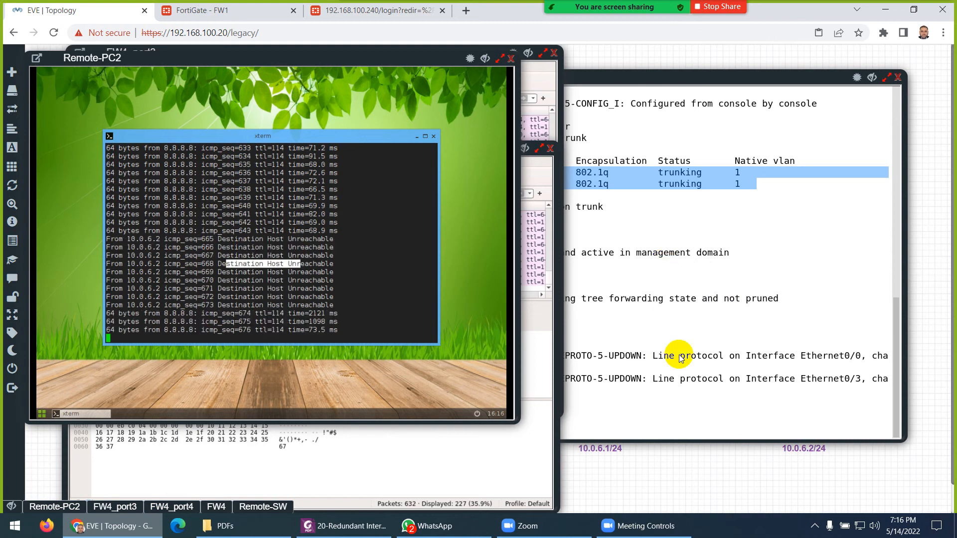
pyautogui.moveTo(272, 305); pyautogui.dragTo(325, 329)
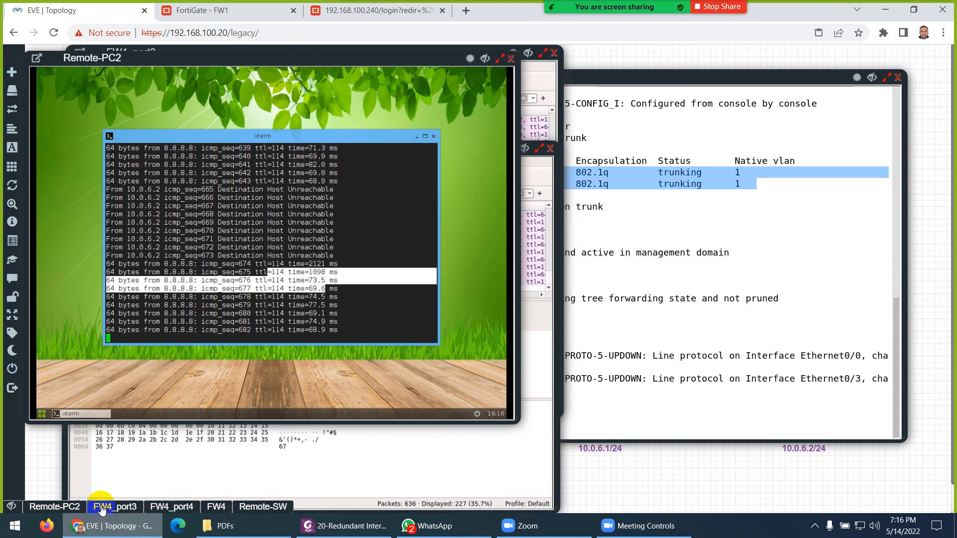
# - Compare the FW4_port3 and FW4_port4 captures, then bring up the redundant interface lab PDF
pyautogui.click(120, 507)
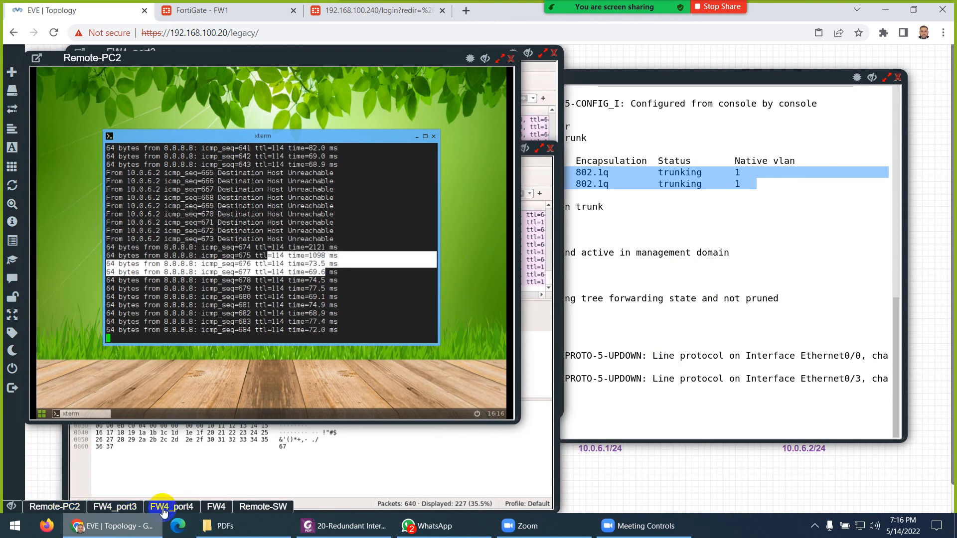
pyautogui.click(169, 507)
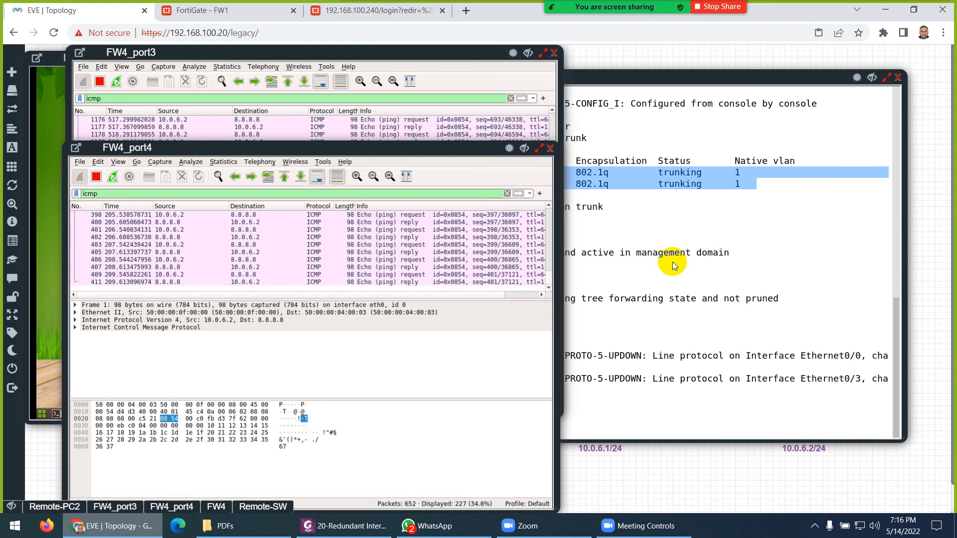
pyautogui.click(344, 526)
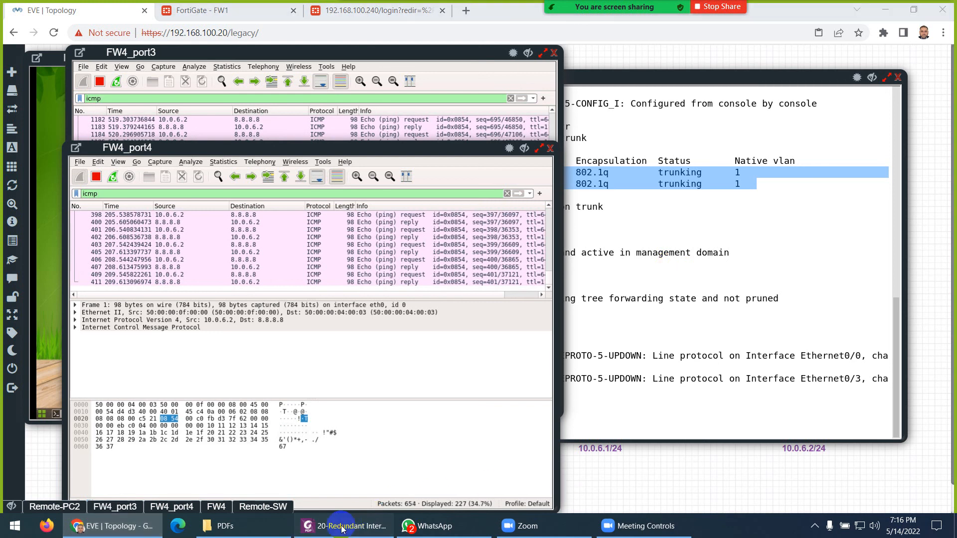